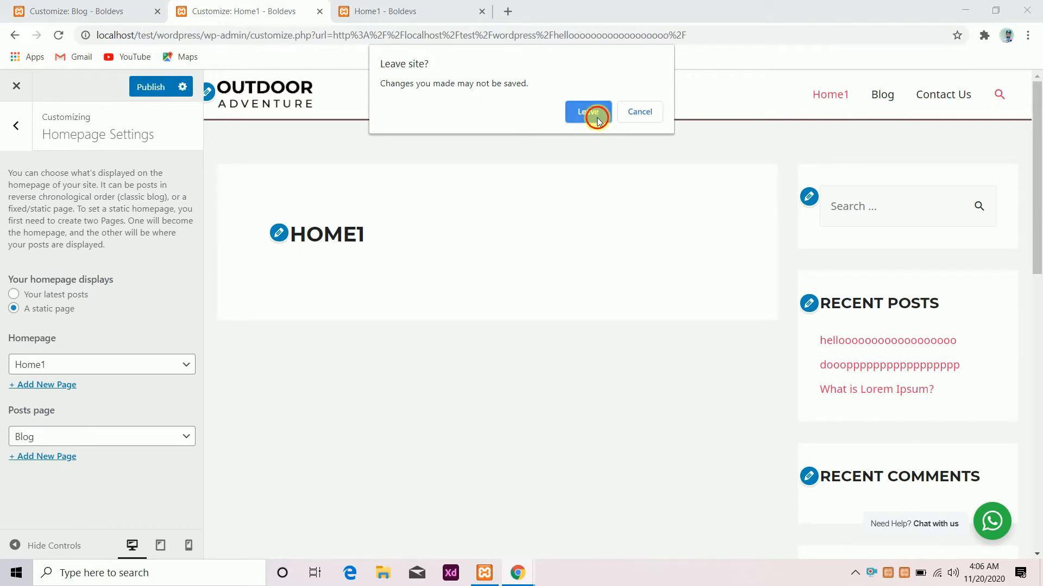
Leave the site customizer without saving and go from the Home1 page to the WordPress dashboard
{"action": "left_click", "coordinate": [597, 119]}
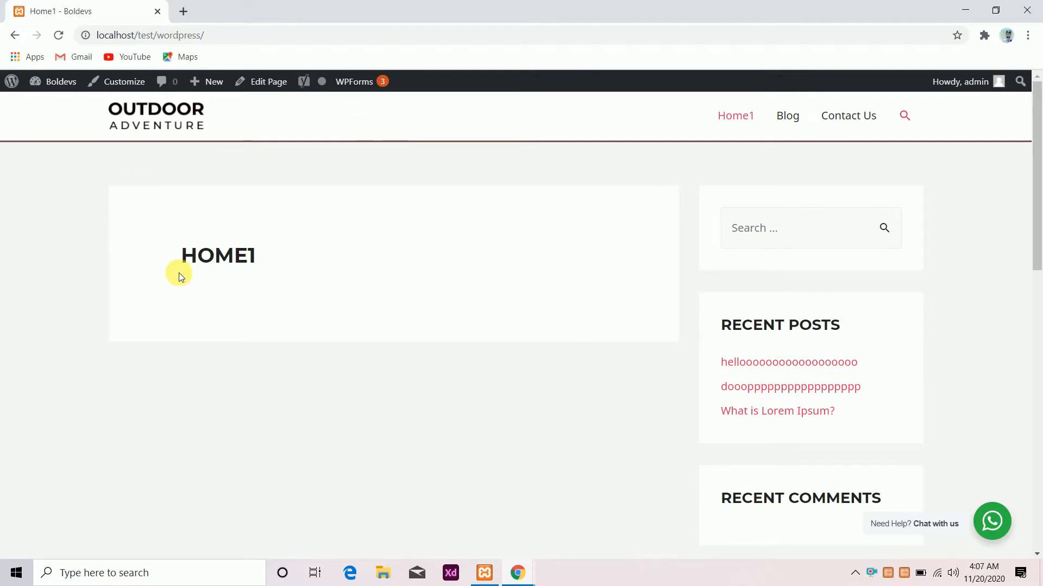
{"action": "scroll", "coordinate": [178, 273], "scroll_direction": "down", "scroll_amount": 10}
{"action": "scroll", "coordinate": [178, 273], "scroll_direction": "up", "scroll_amount": 10}
{"action": "mouse_move", "coordinate": [53, 82]}
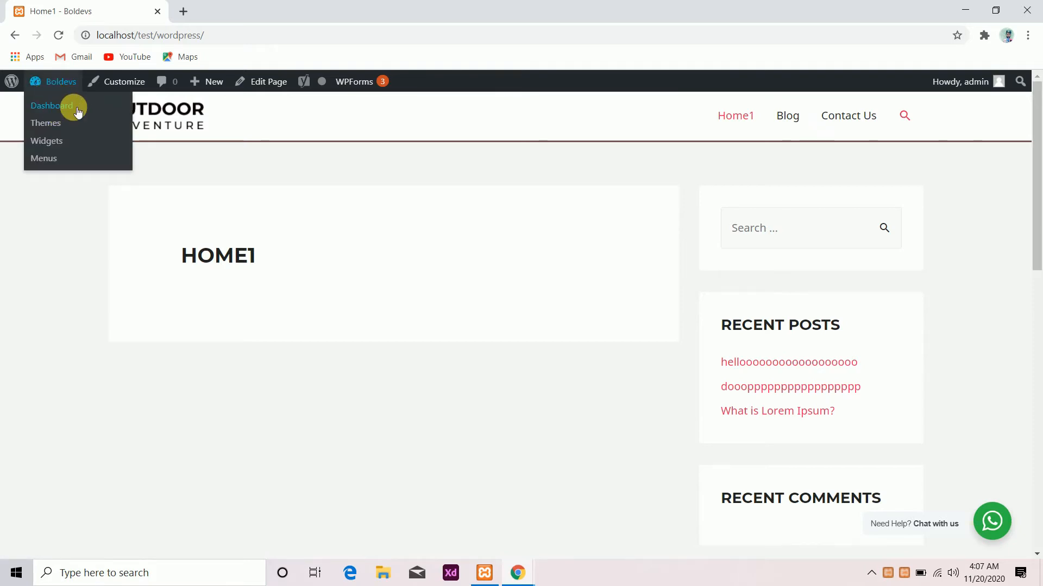
{"action": "left_click", "coordinate": [57, 112]}
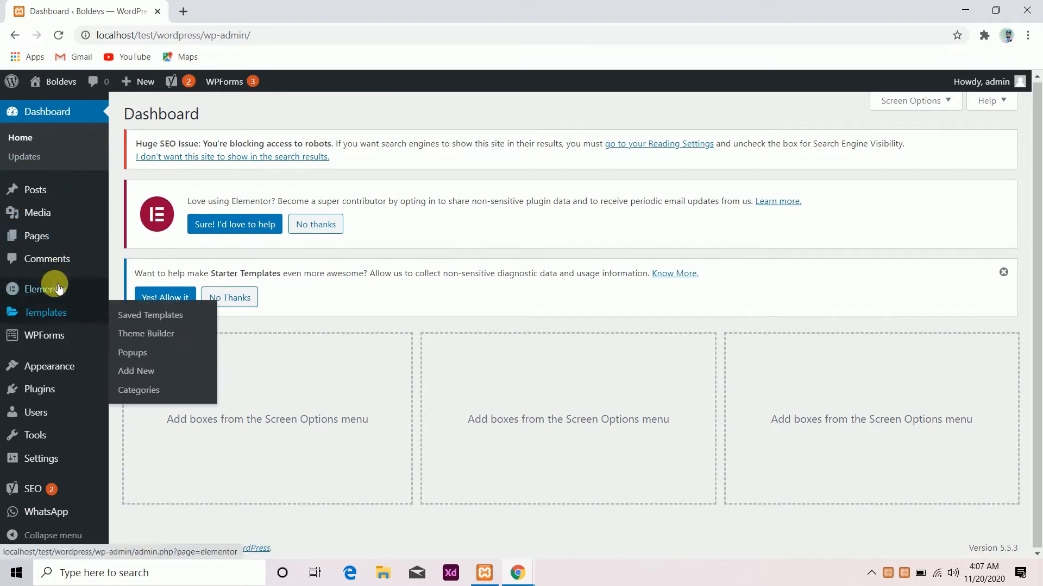
Open the Home1 front page from the list of all pages for editing with Elementor
{"action": "mouse_move", "coordinate": [62, 237]}
{"action": "left_click", "coordinate": [134, 239]}
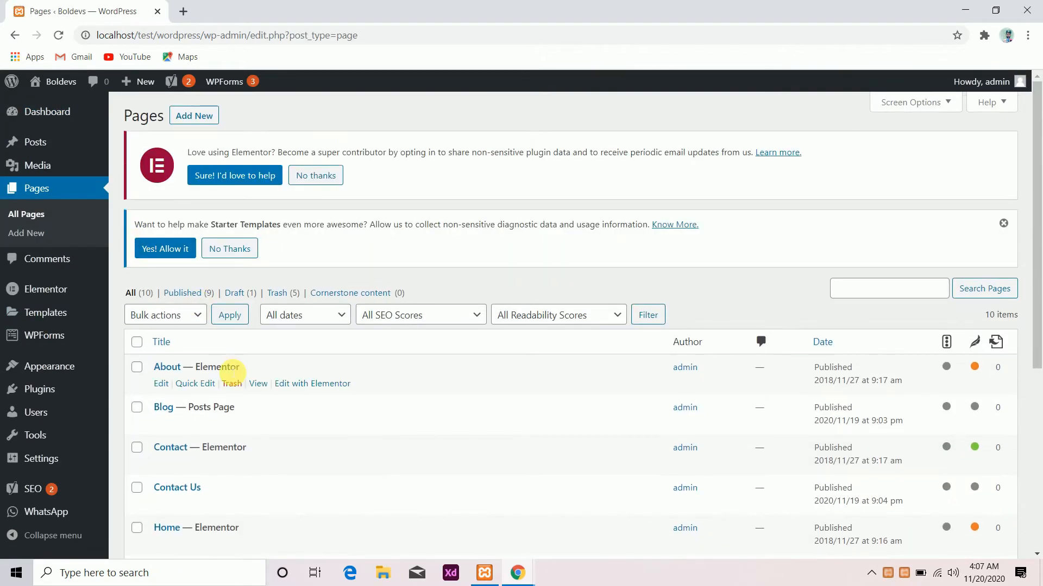
{"action": "scroll", "coordinate": [232, 370], "scroll_direction": "down", "scroll_amount": 3}
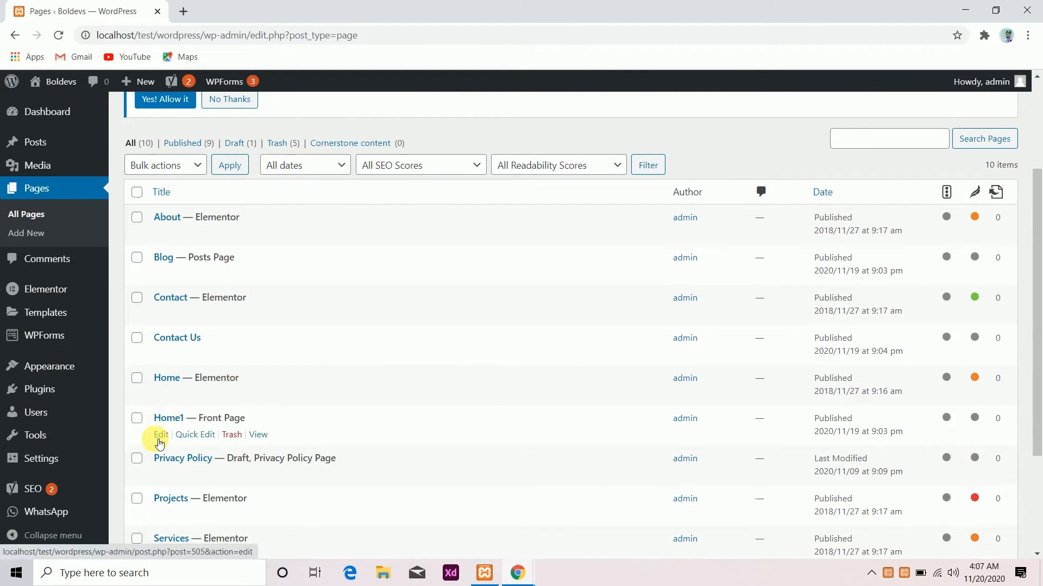
{"action": "left_click", "coordinate": [161, 437]}
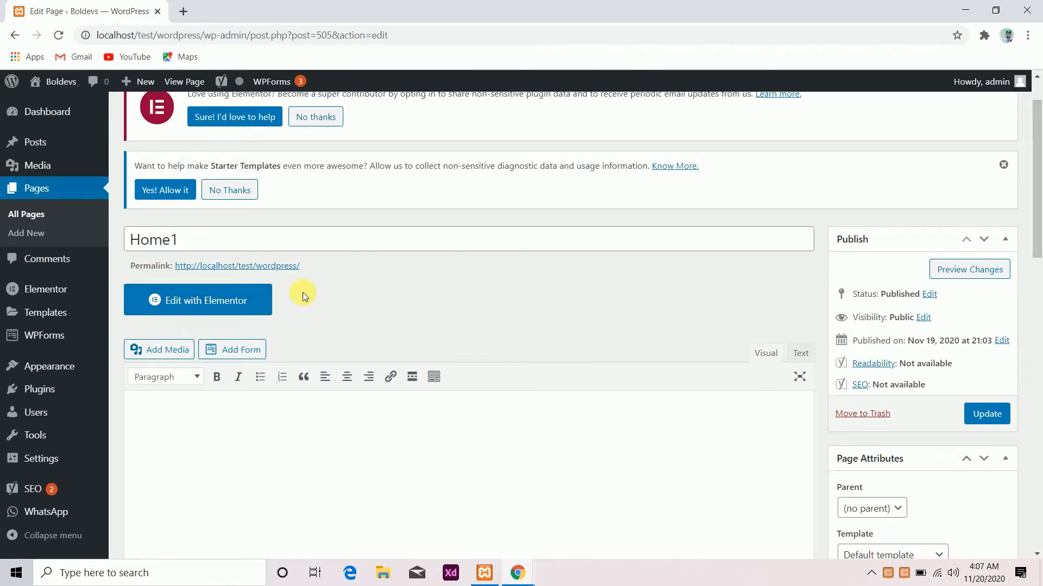
{"action": "left_click", "coordinate": [239, 302]}
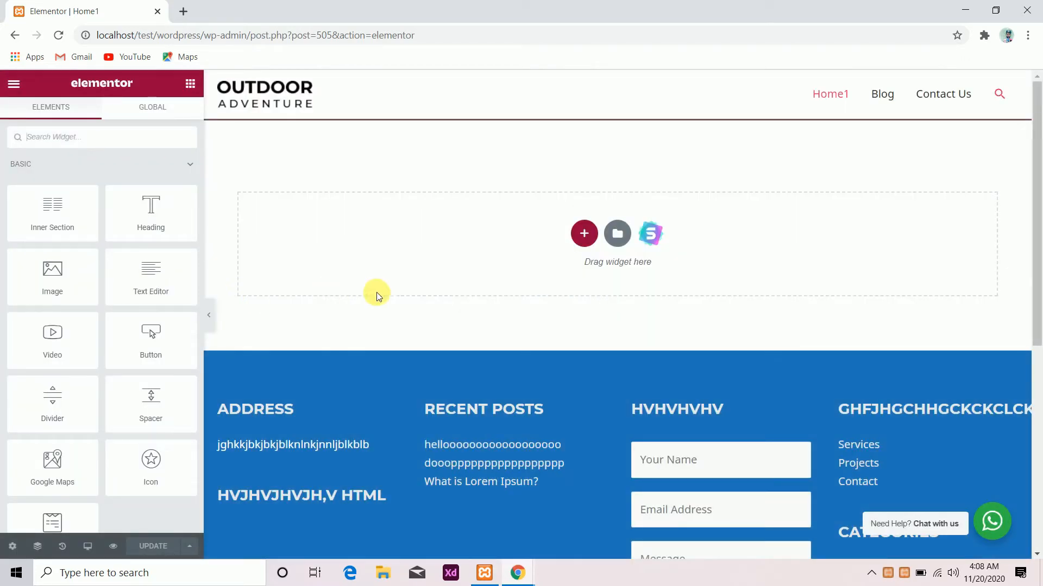
{"action": "scroll", "coordinate": [427, 293], "scroll_direction": "down", "scroll_amount": 6}
{"action": "scroll", "coordinate": [428, 293], "scroll_direction": "up", "scroll_amount": 6}
{"action": "scroll", "coordinate": [559, 250], "scroll_direction": "down", "scroll_amount": 6}
{"action": "scroll", "coordinate": [559, 250], "scroll_direction": "up", "scroll_amount": 6}
{"action": "left_click", "coordinate": [585, 234]}
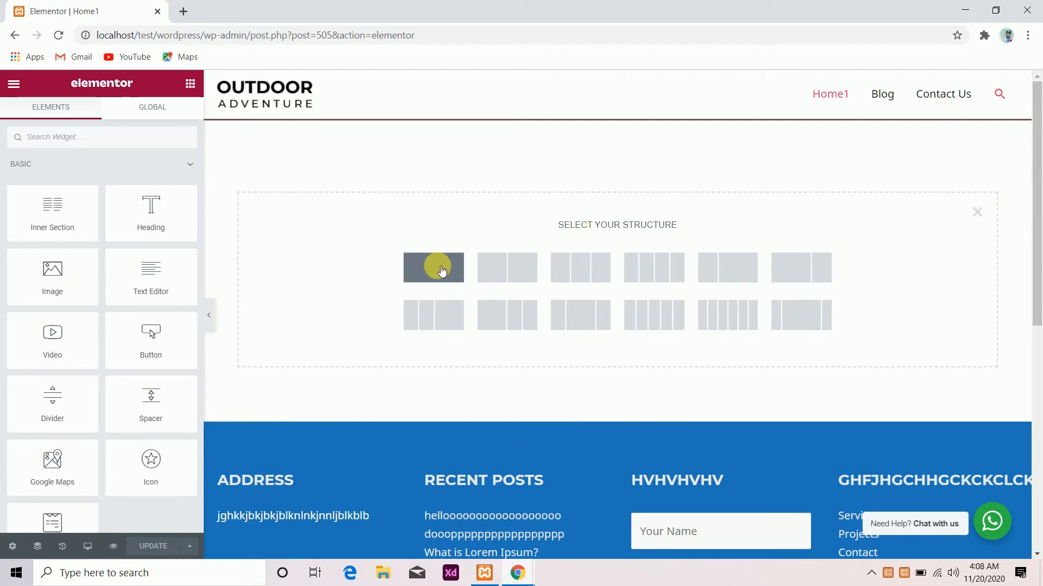
{"action": "left_click", "coordinate": [526, 265]}
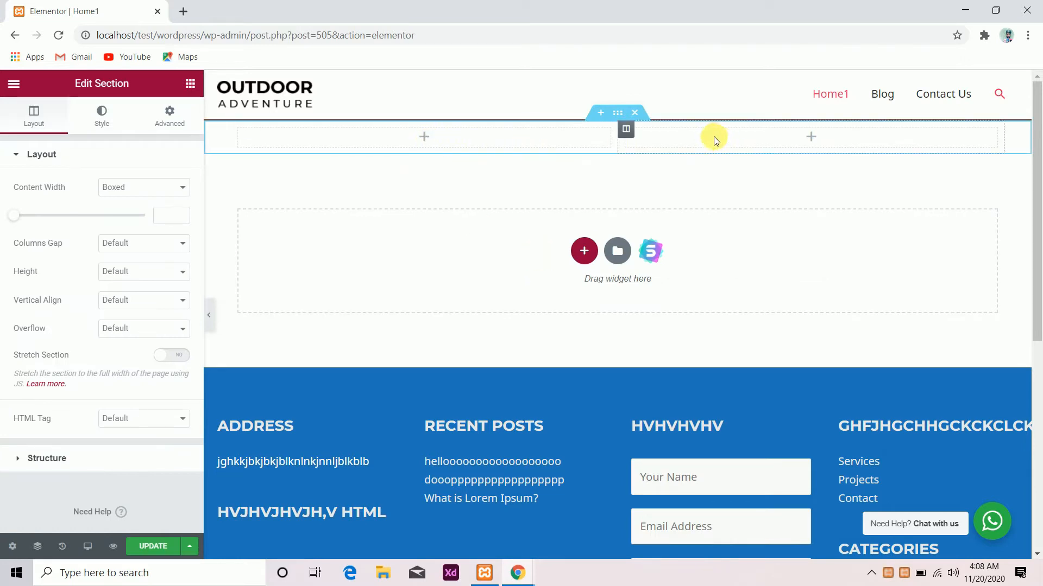
{"action": "left_click", "coordinate": [635, 113]}
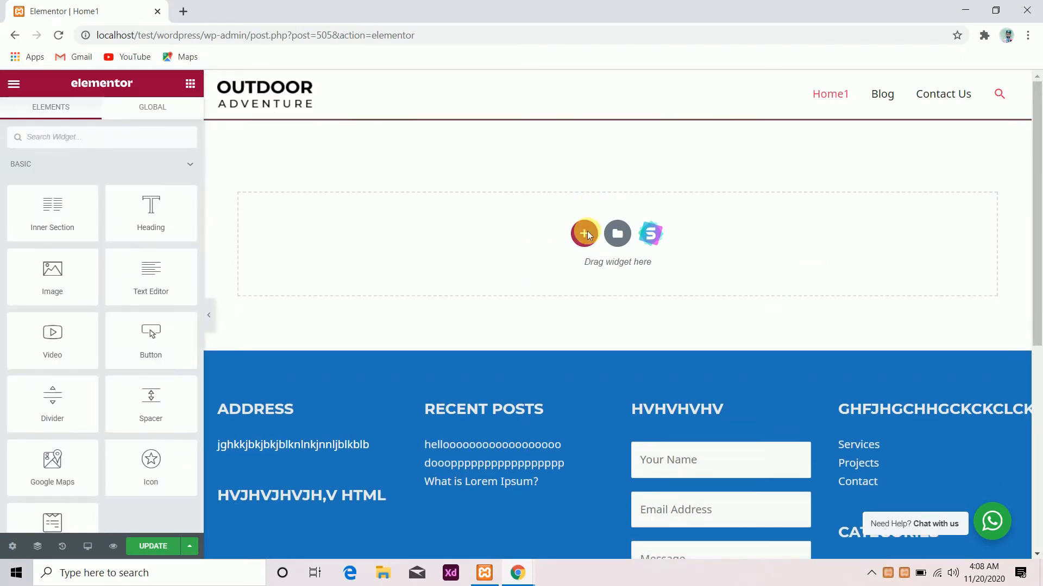
Add a single-column section to the empty Home1 page and bring up the widgets for it
{"action": "left_click", "coordinate": [583, 234]}
{"action": "left_click", "coordinate": [439, 266]}
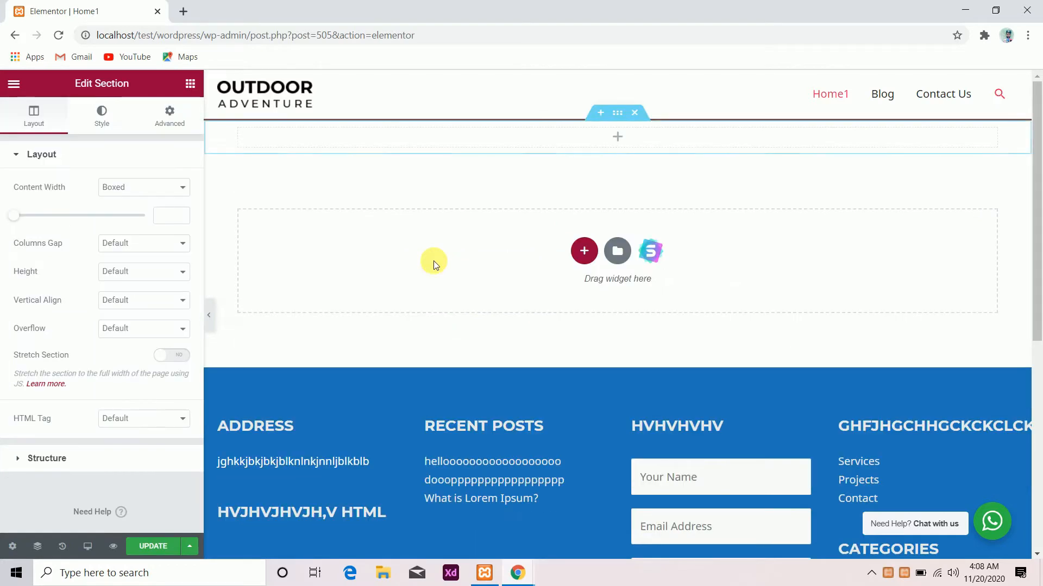
{"action": "left_click", "coordinate": [622, 142]}
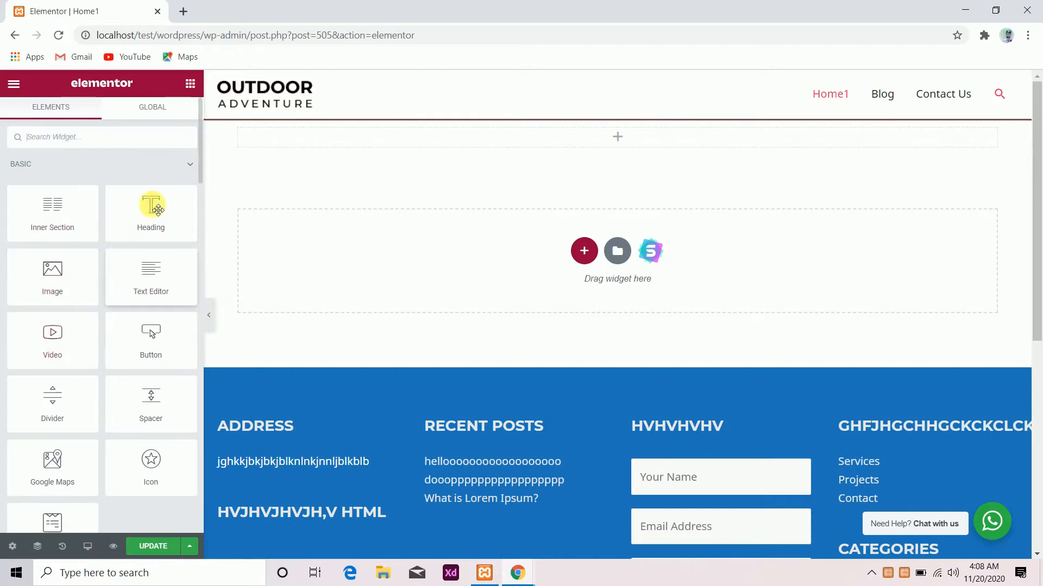
Examine the Basic and Pro widgets that Elementor offers
{"action": "scroll", "coordinate": [105, 335], "scroll_direction": "down", "scroll_amount": 5}
{"action": "scroll", "coordinate": [111, 339], "scroll_direction": "down", "scroll_amount": 15}
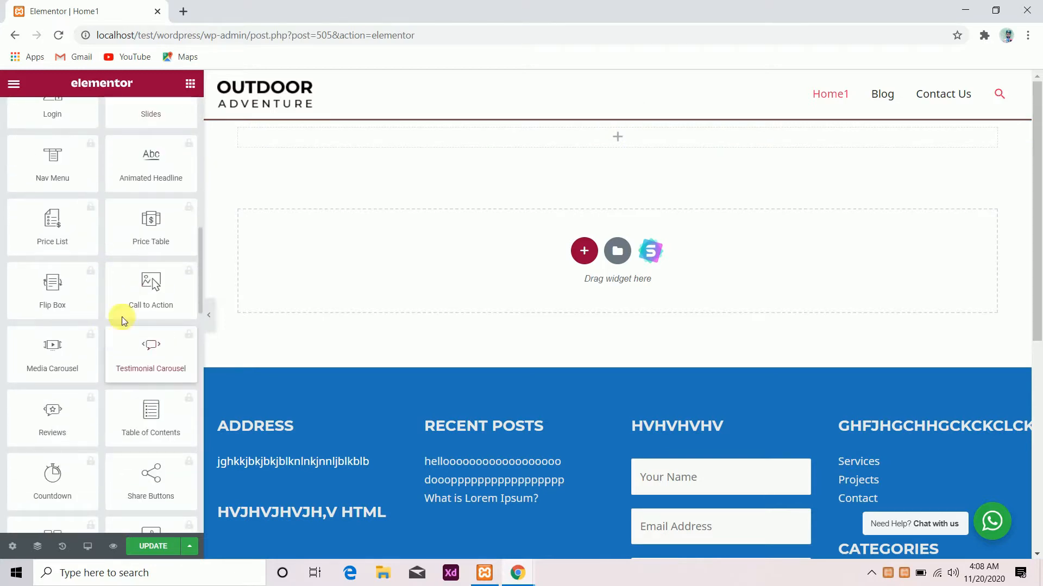
{"action": "scroll", "coordinate": [114, 307], "scroll_direction": "up", "scroll_amount": 20}
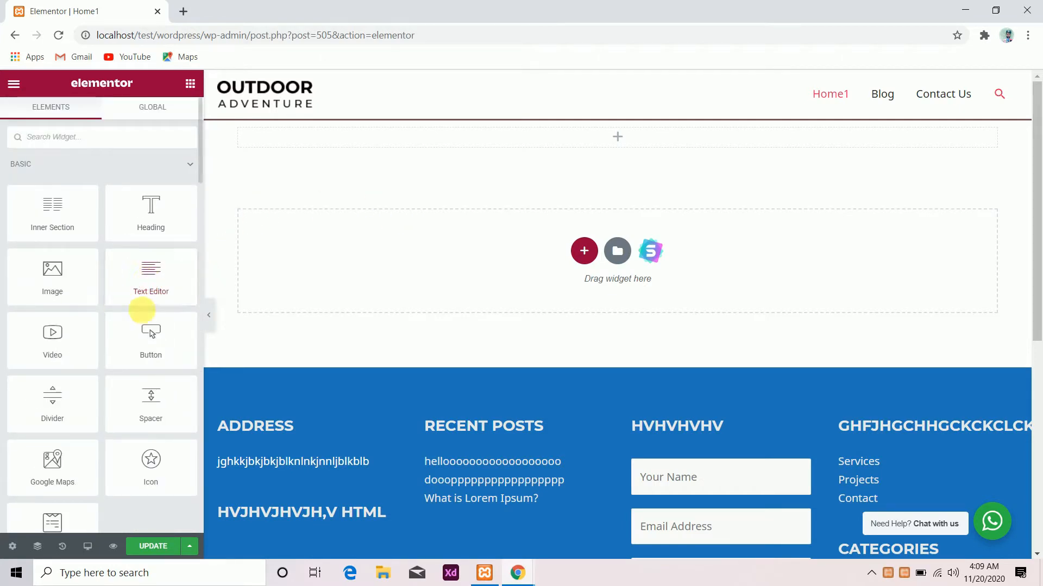
{"action": "scroll", "coordinate": [124, 311], "scroll_direction": "down", "scroll_amount": 10}
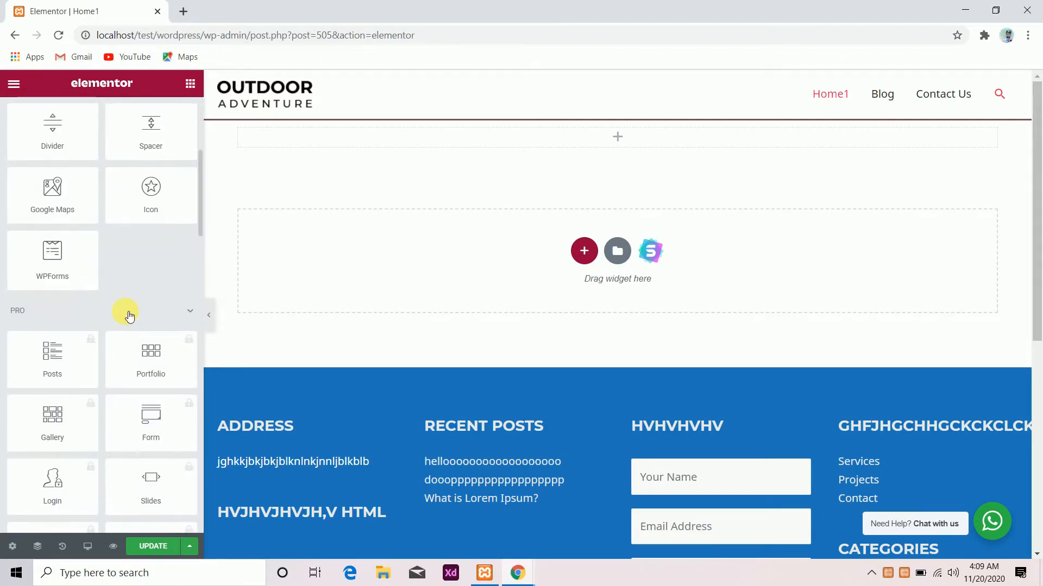
{"action": "scroll", "coordinate": [127, 312], "scroll_direction": "down", "scroll_amount": 3}
{"action": "scroll", "coordinate": [124, 320], "scroll_direction": "up", "scroll_amount": 14}
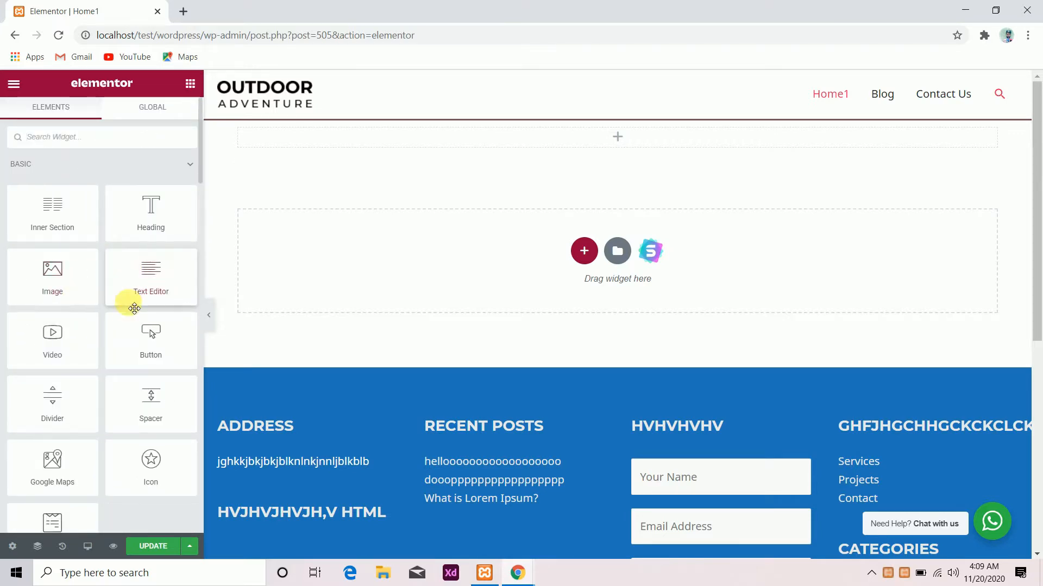
{"action": "scroll", "coordinate": [130, 305], "scroll_direction": "down", "scroll_amount": 4}
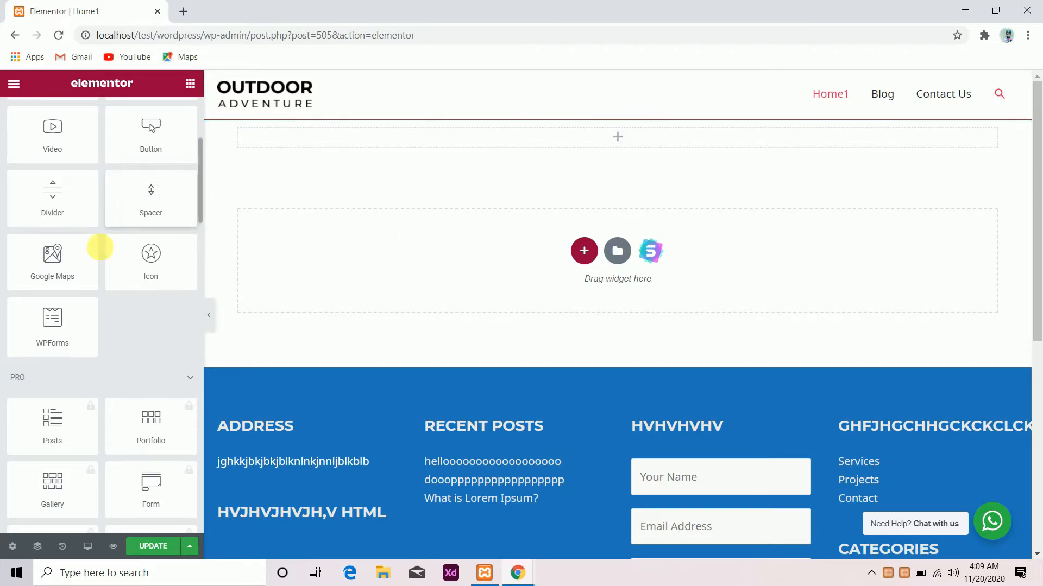
{"action": "scroll", "coordinate": [52, 269], "scroll_direction": "up", "scroll_amount": 4}
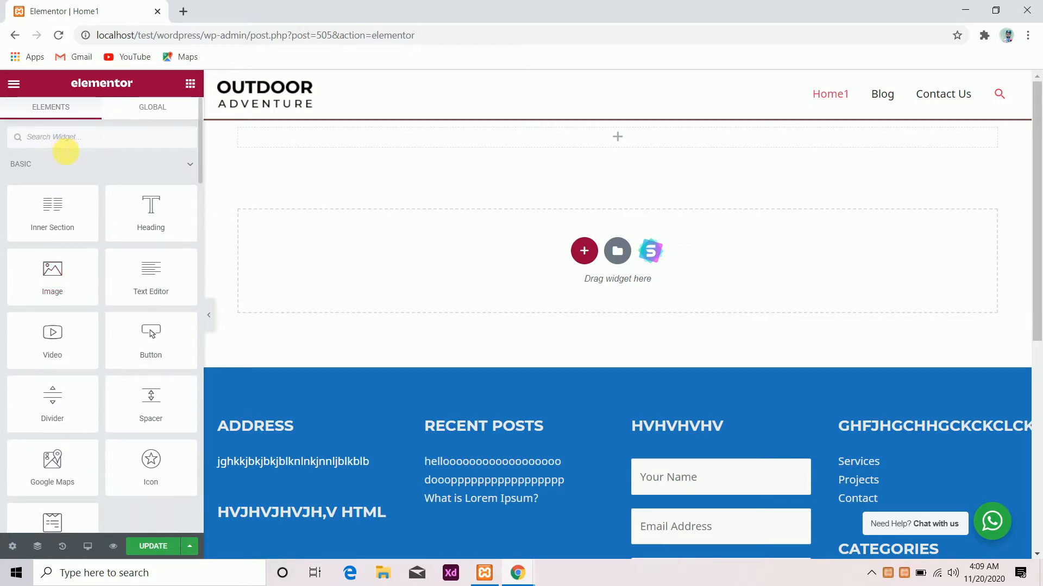
Place an Image widget in the new section and insert the photo of the hiker with the orange backpack
{"action": "left_click_drag", "start_coordinate": [64, 281], "coordinate": [389, 139]}
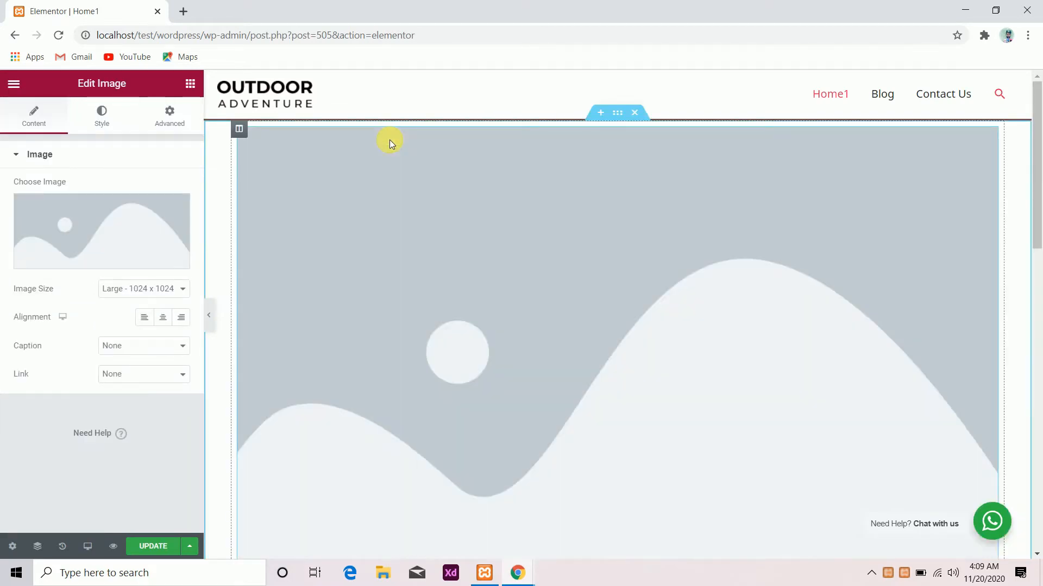
{"action": "left_click", "coordinate": [129, 225]}
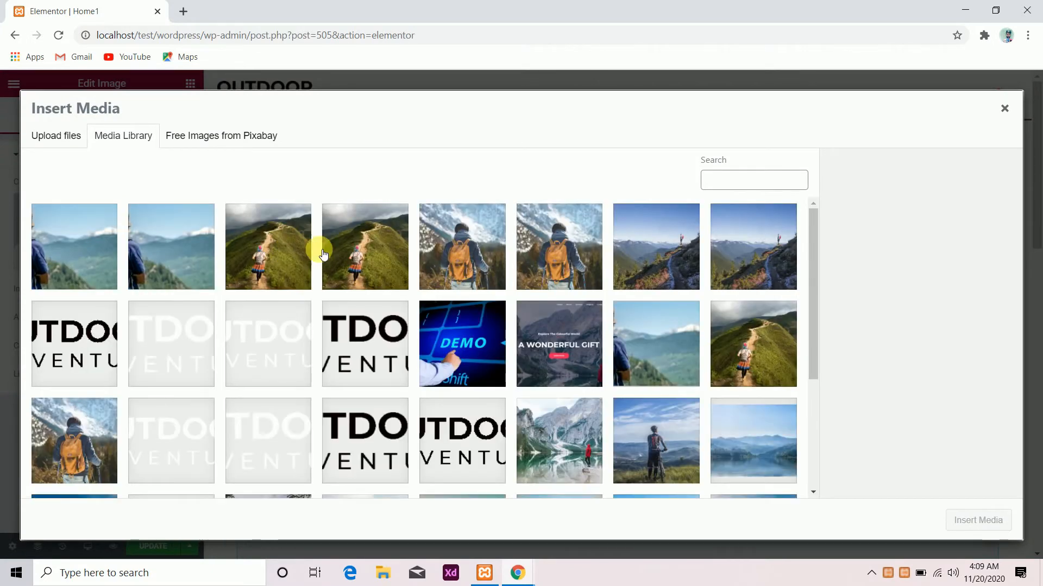
{"action": "left_click", "coordinate": [448, 238]}
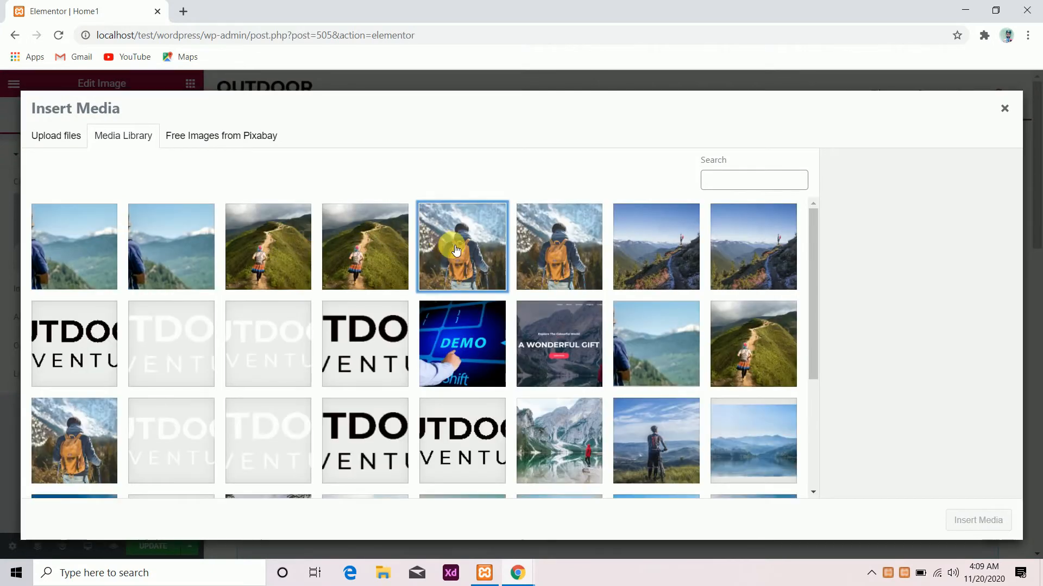
{"action": "left_click", "coordinate": [969, 522]}
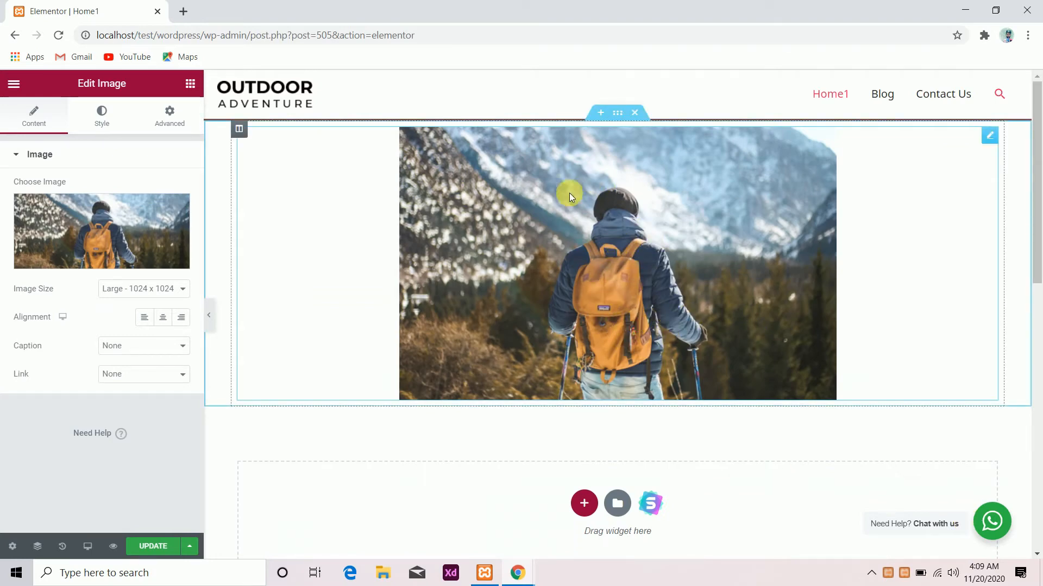
Add a single-column section above the image section and dismiss the right-click tip
{"action": "left_click", "coordinate": [600, 112]}
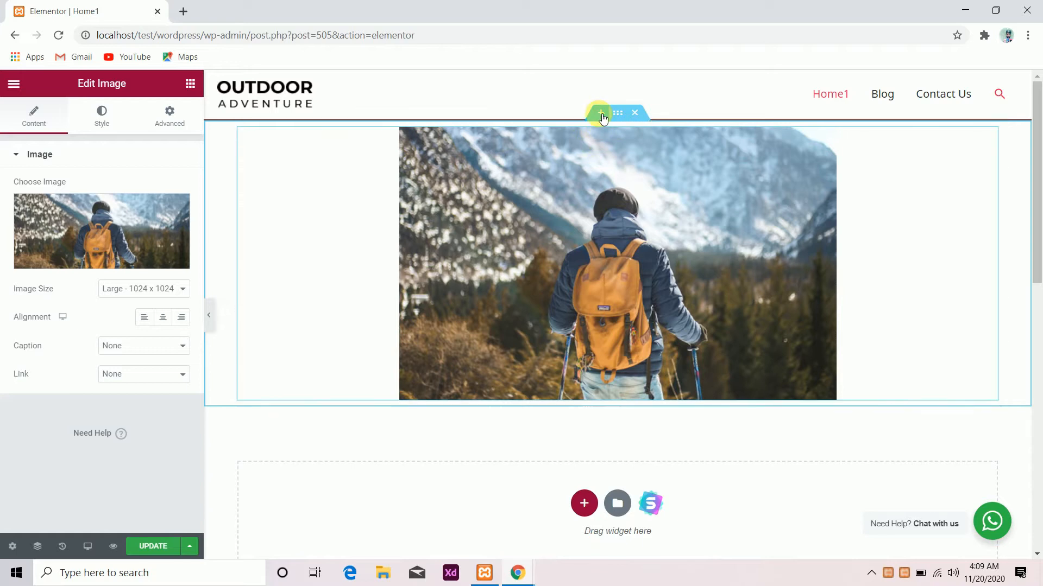
{"action": "left_click", "coordinate": [591, 187]}
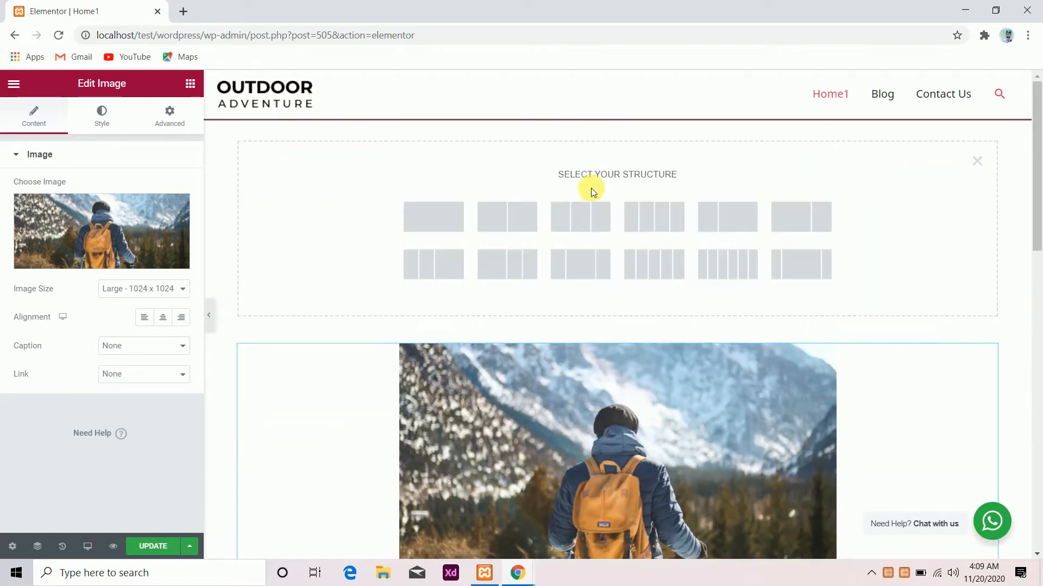
{"action": "left_click", "coordinate": [424, 227]}
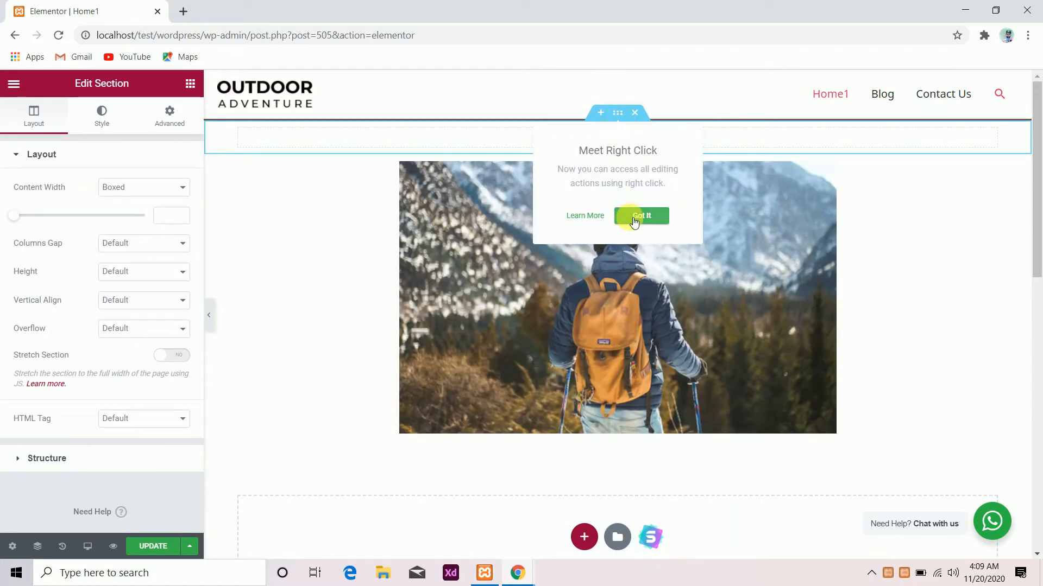
{"action": "left_click", "coordinate": [633, 220]}
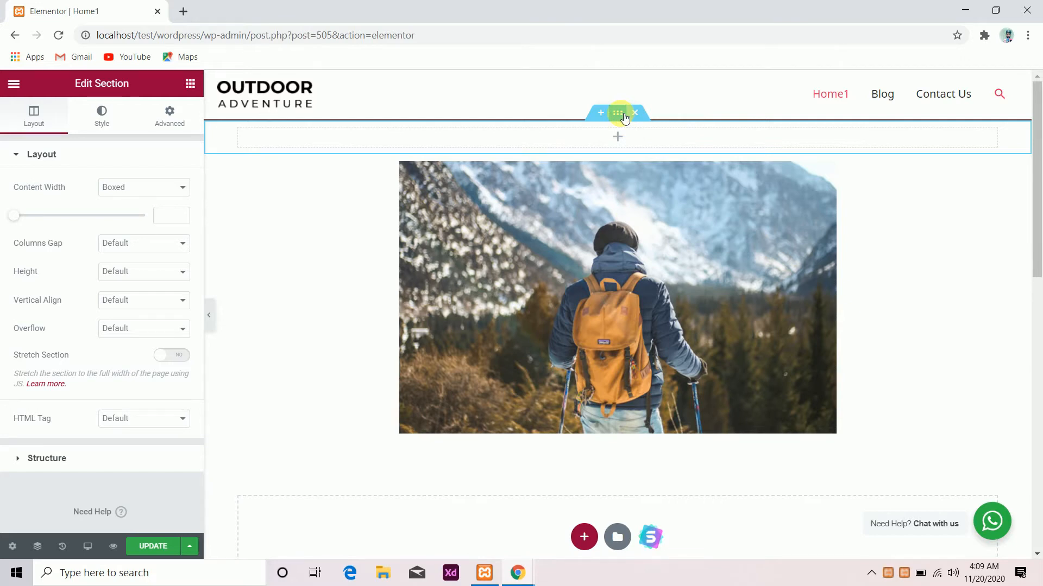
Give the empty upper section a Classic background overlay with walking-v1.jpg as its image
{"action": "left_click", "coordinate": [102, 121]}
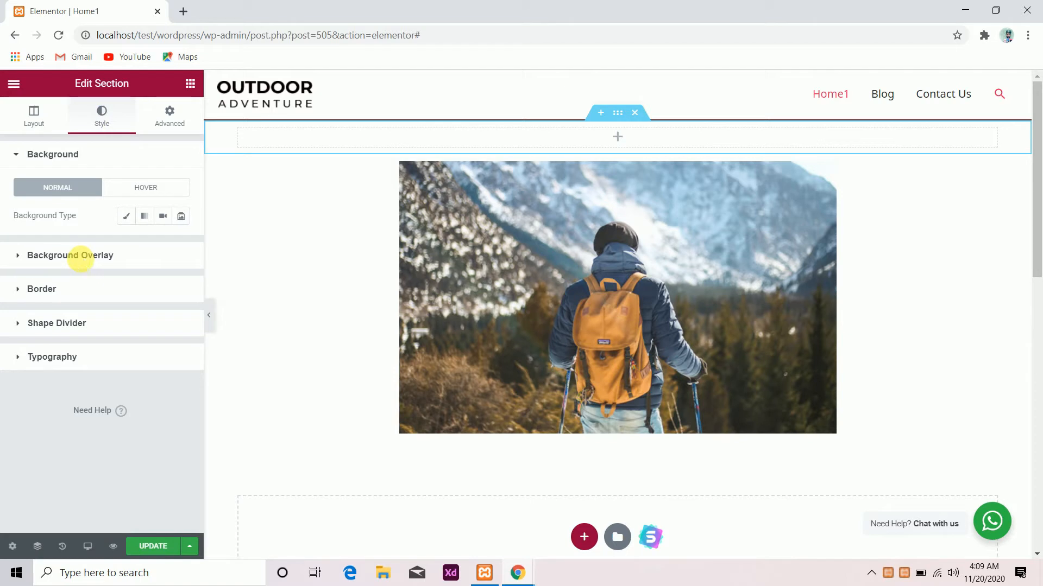
{"action": "left_click", "coordinate": [84, 262]}
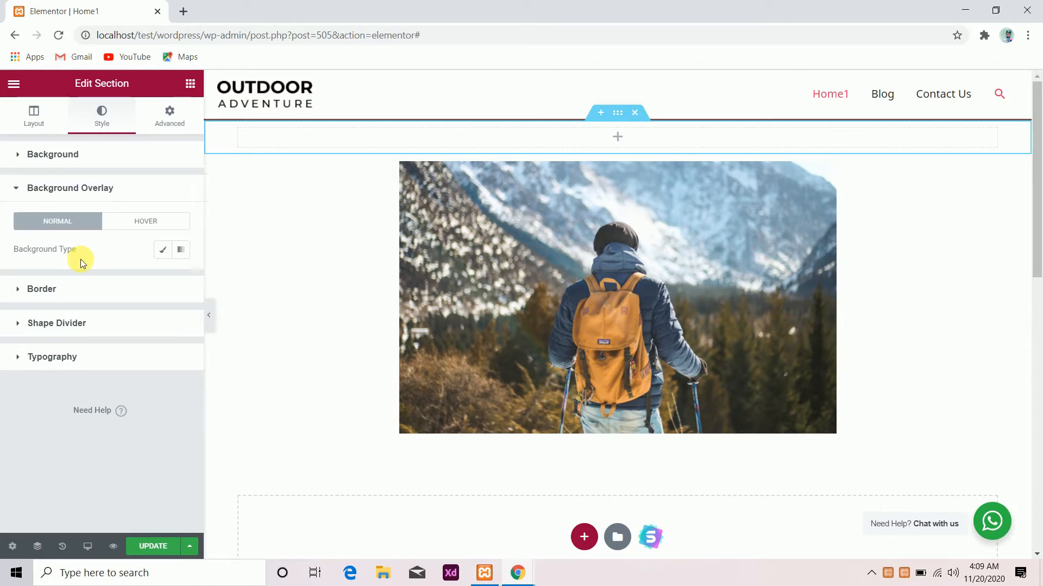
{"action": "left_click", "coordinate": [163, 250]}
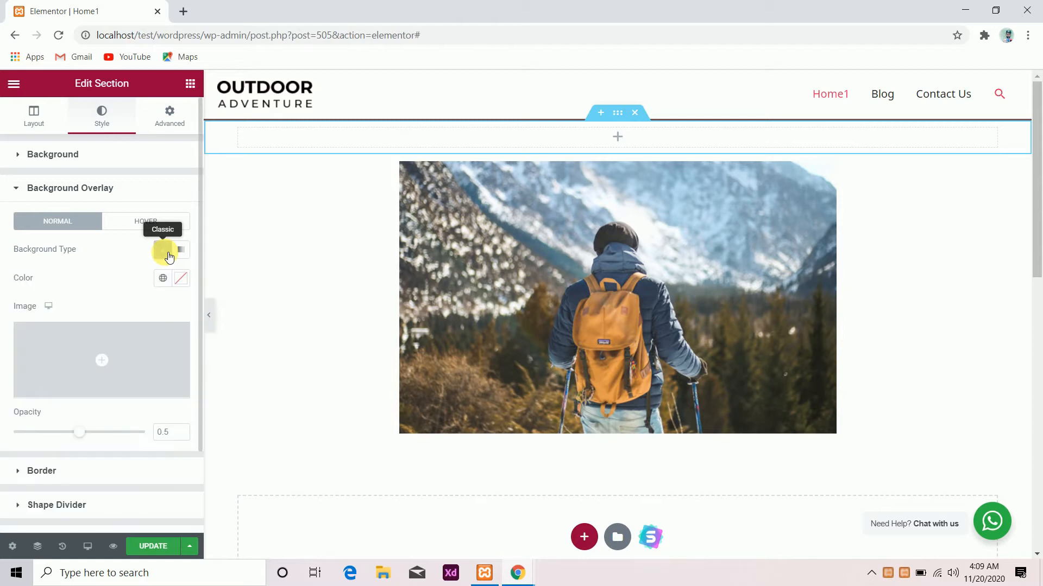
{"action": "mouse_move", "coordinate": [65, 345]}
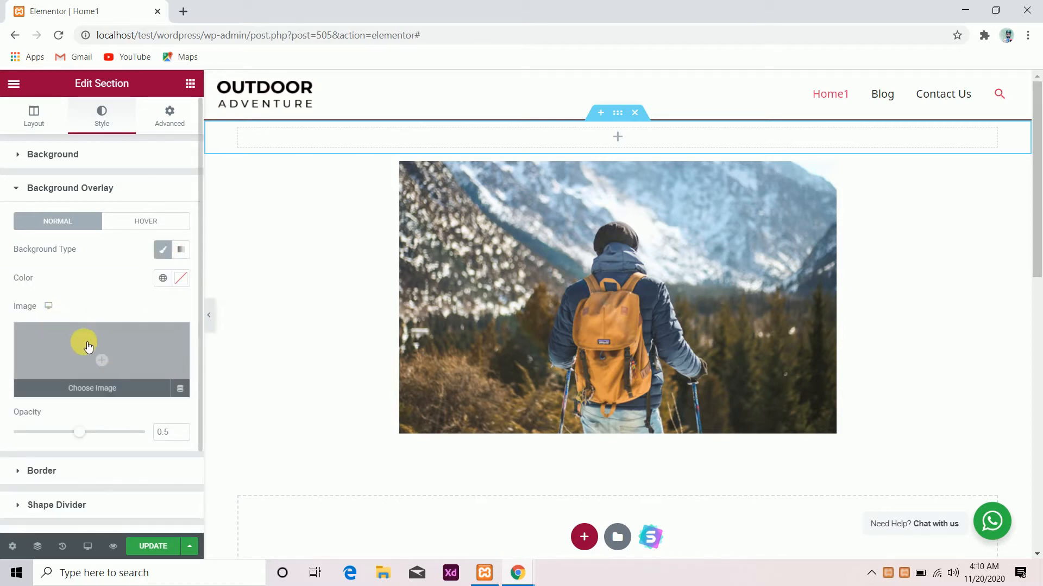
{"action": "left_click", "coordinate": [77, 350]}
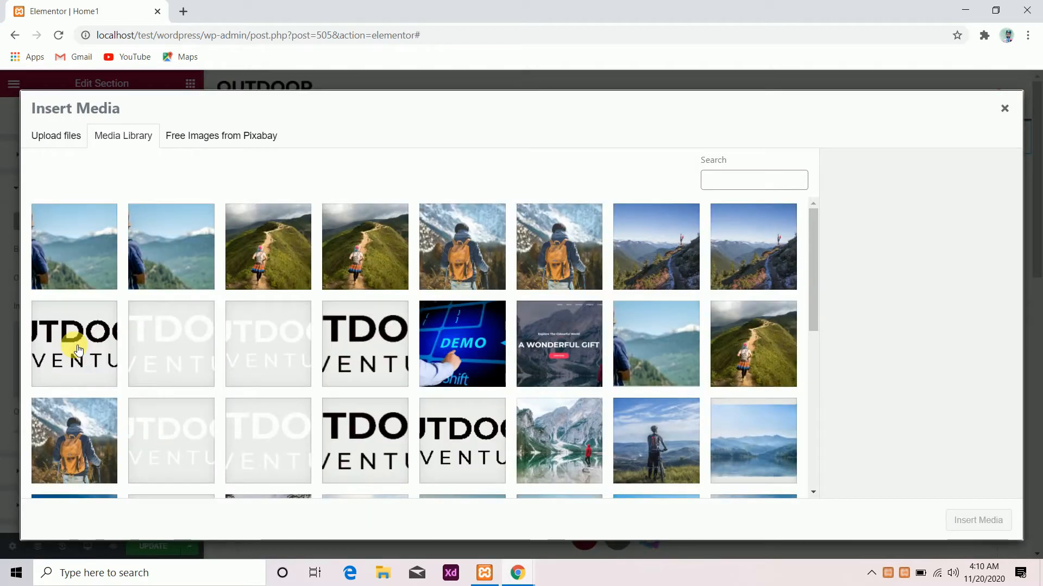
{"action": "left_click", "coordinate": [375, 280]}
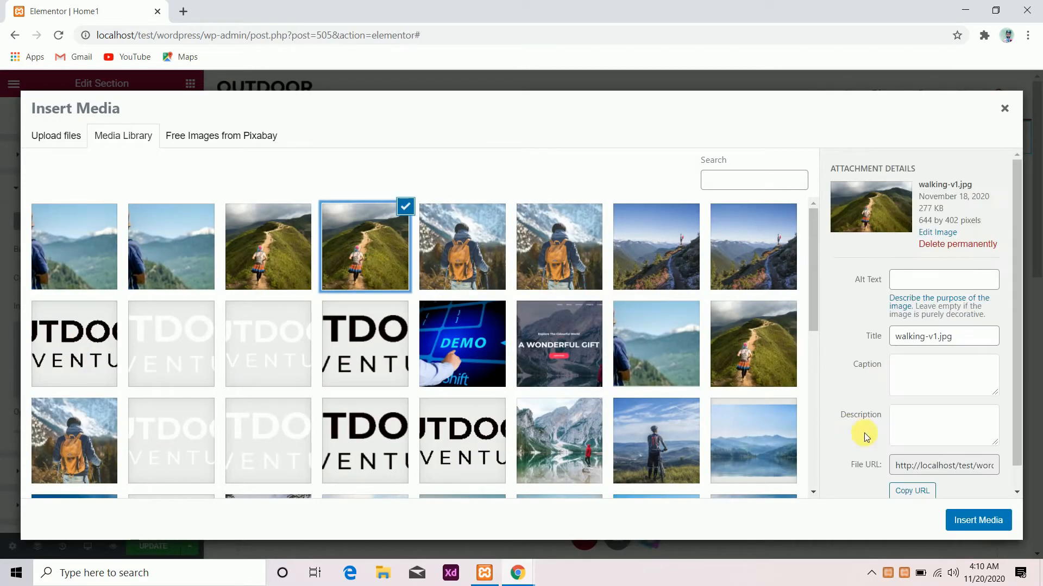
{"action": "left_click", "coordinate": [679, 448]}
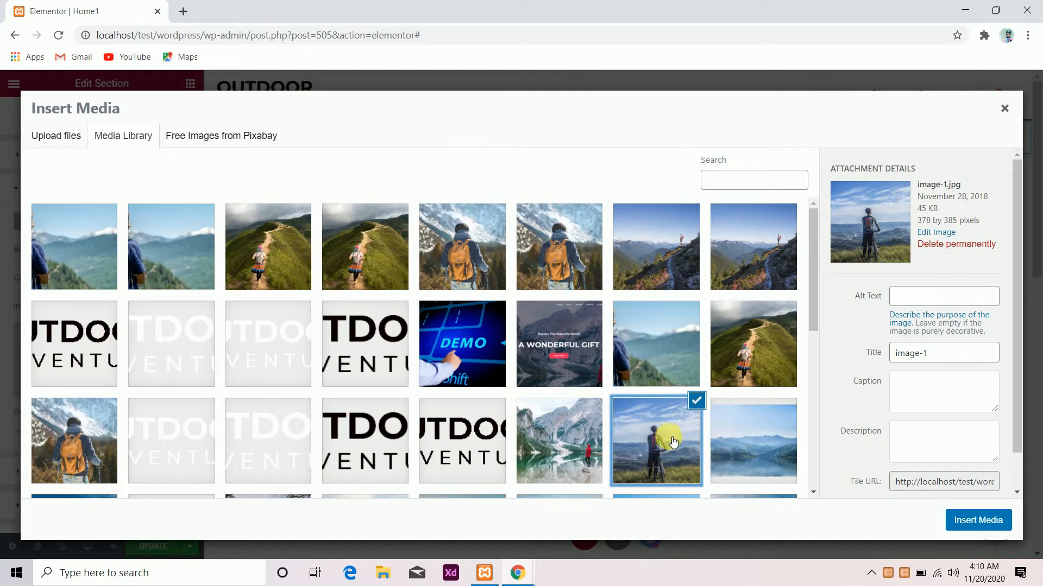
{"action": "left_click", "coordinate": [385, 270]}
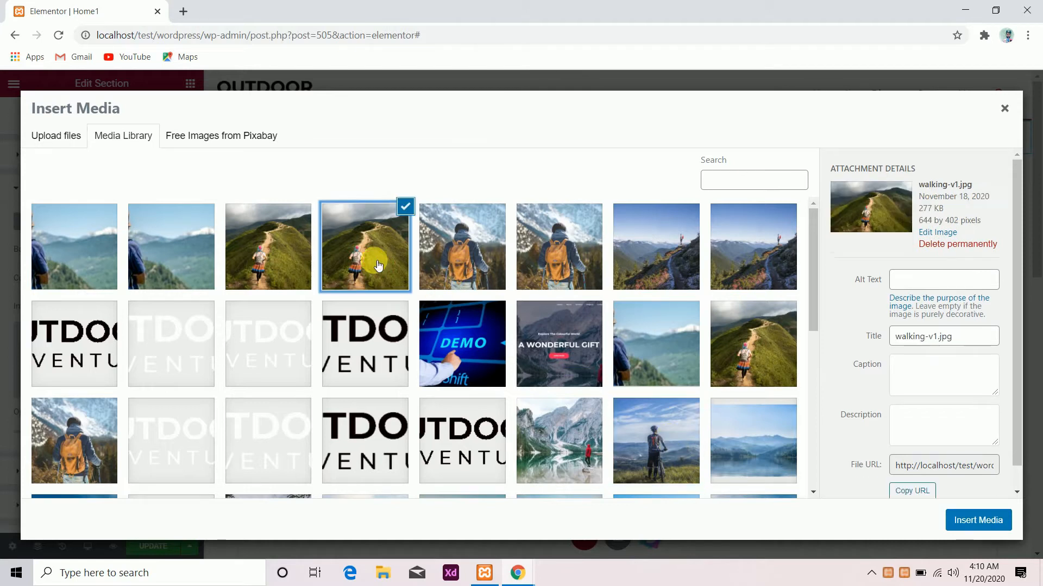
{"action": "left_click", "coordinate": [974, 520]}
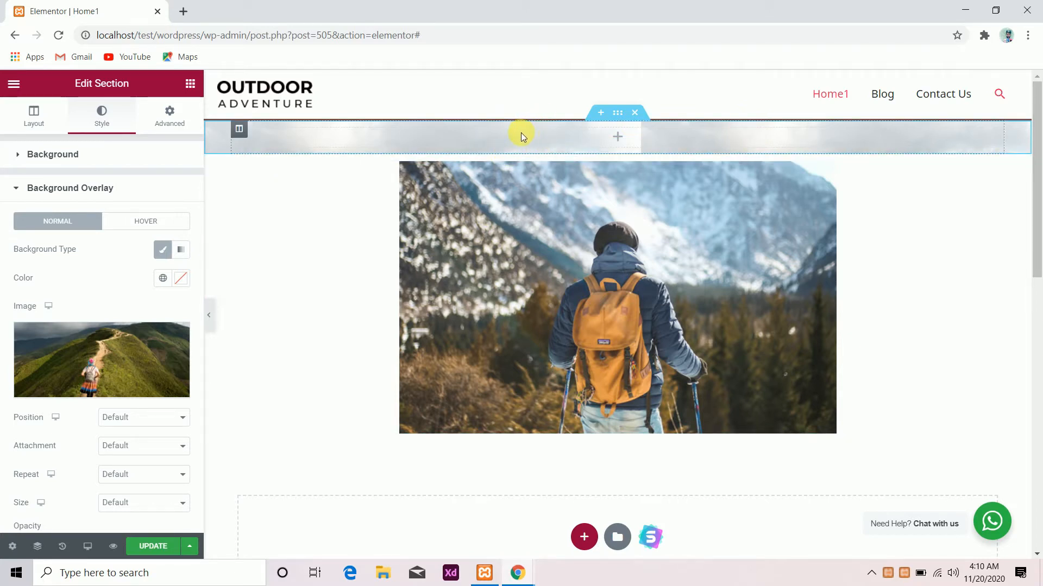
Switch to the browser window with the box model diagram and examine its margin, border, padding and content areas
{"action": "left_click", "coordinate": [527, 571]}
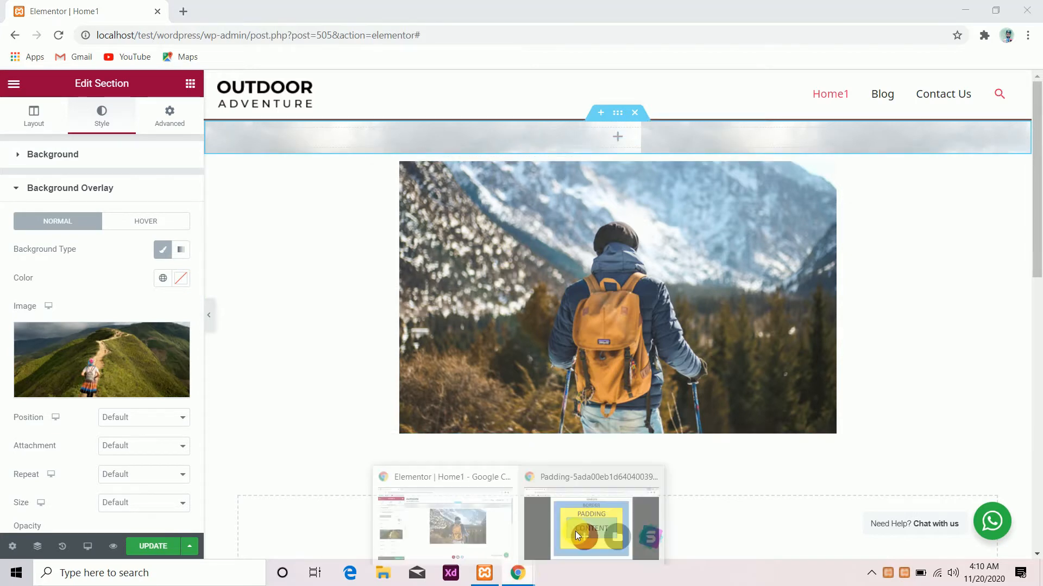
{"action": "left_click", "coordinate": [590, 515]}
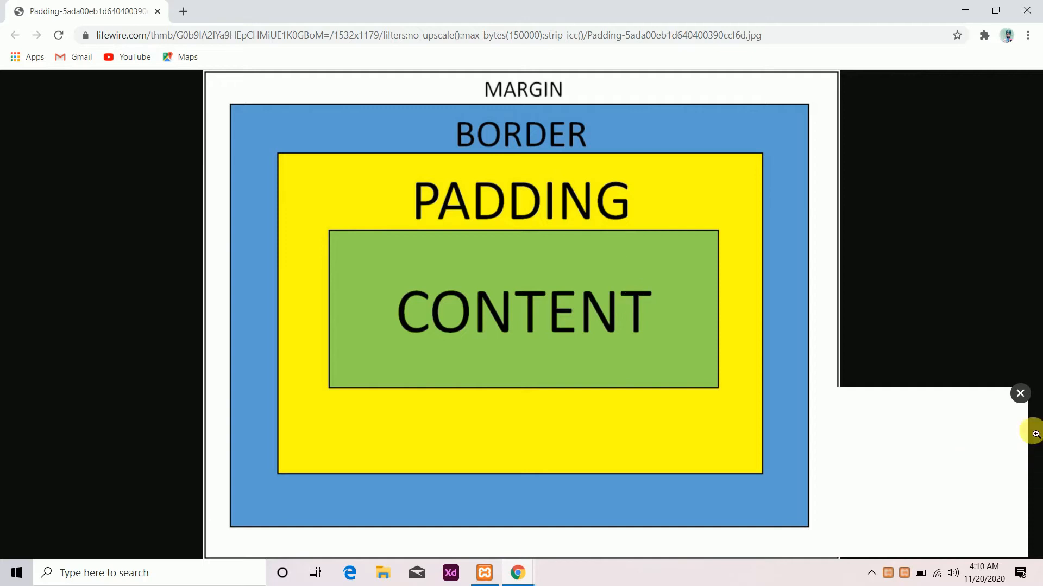
{"action": "left_click", "coordinate": [1019, 394]}
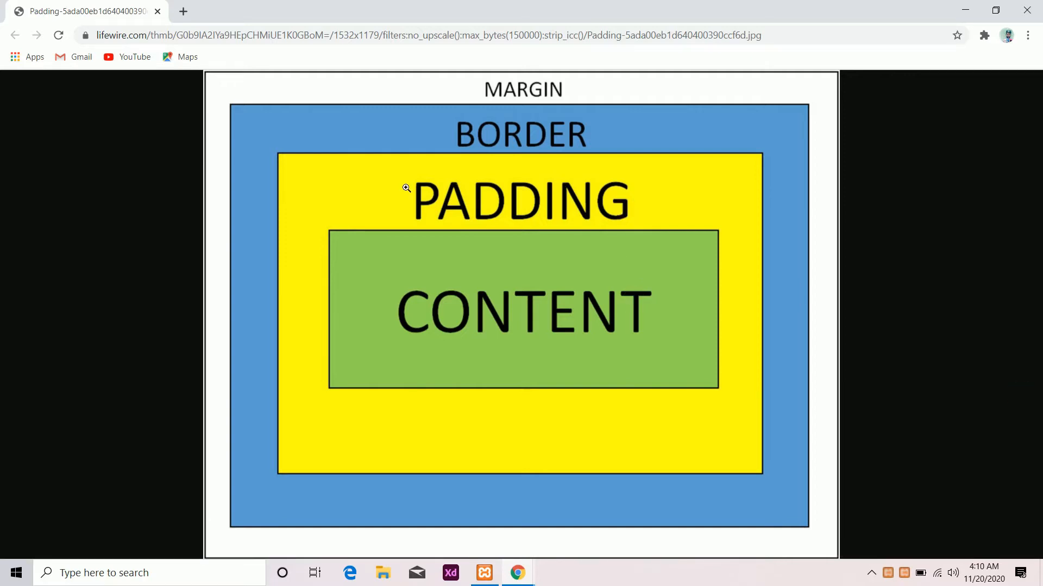
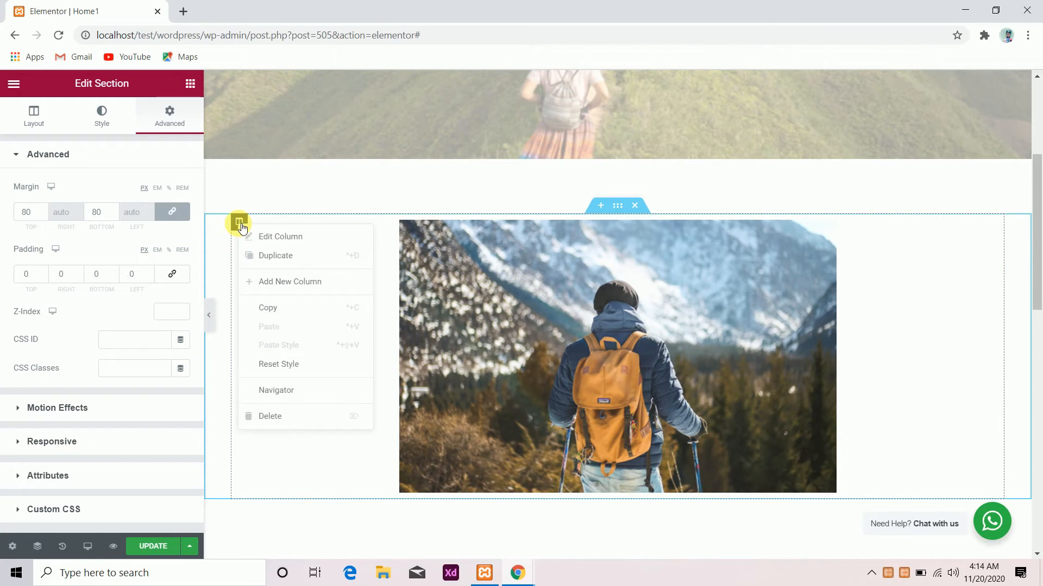
Duplicate the column with the hiker image and add a single-column section below the image section
{"action": "left_click", "coordinate": [280, 259]}
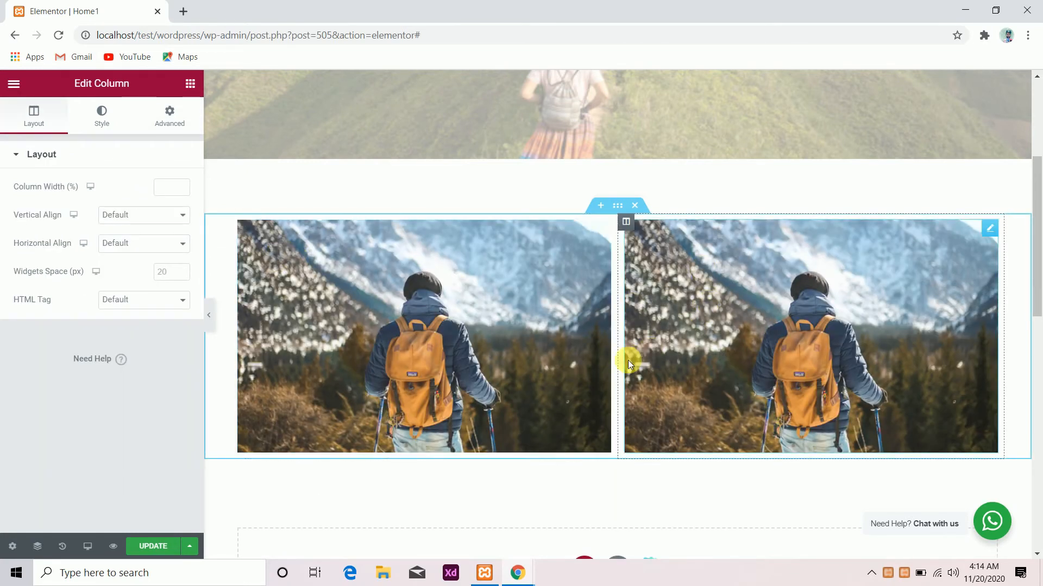
{"action": "scroll", "coordinate": [628, 360], "scroll_direction": "down", "scroll_amount": 3}
{"action": "left_click", "coordinate": [599, 429]}
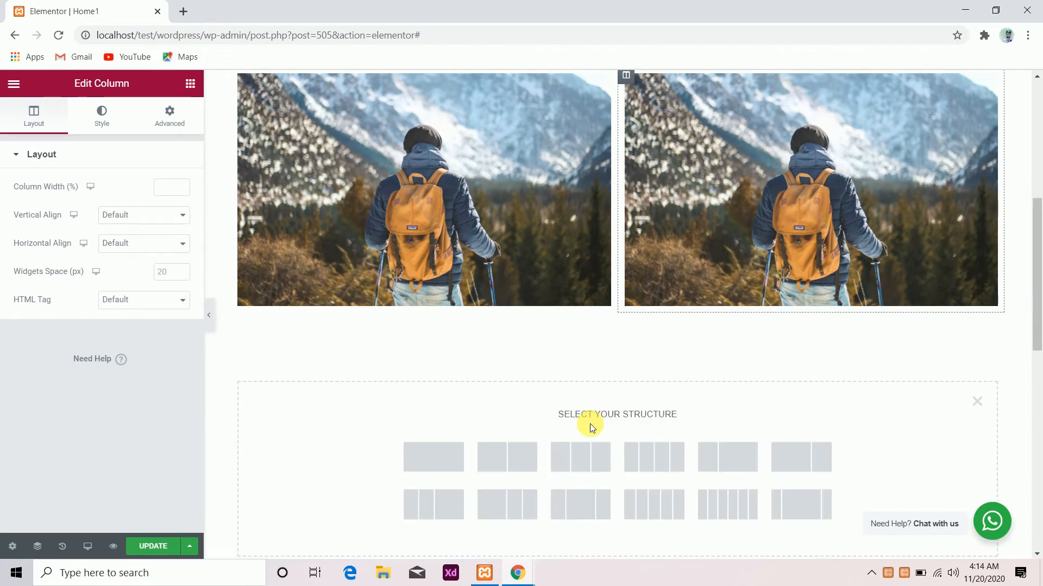
{"action": "scroll", "coordinate": [537, 433], "scroll_direction": "down", "scroll_amount": 1}
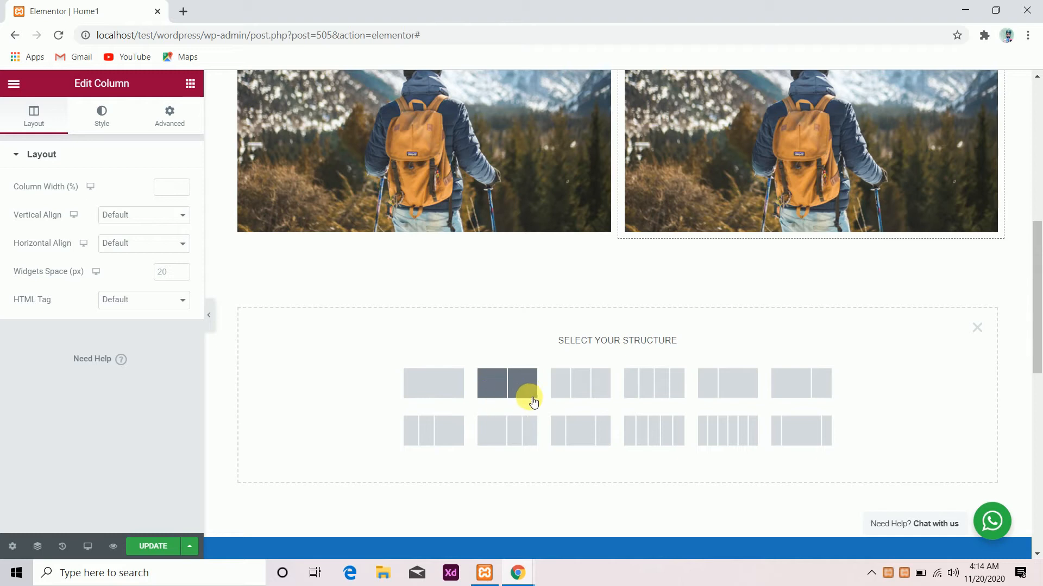
{"action": "left_click", "coordinate": [458, 389]}
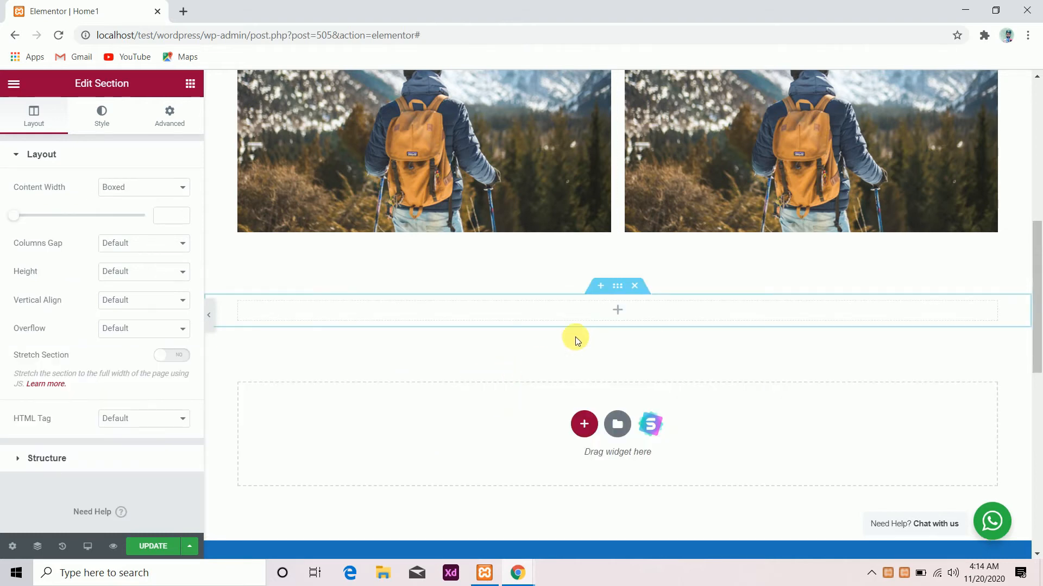
Place a Text Editor widget in the new section and replace its placeholder text with the long Lorem Ipsum passage, including its headings
{"action": "left_click", "coordinate": [622, 314]}
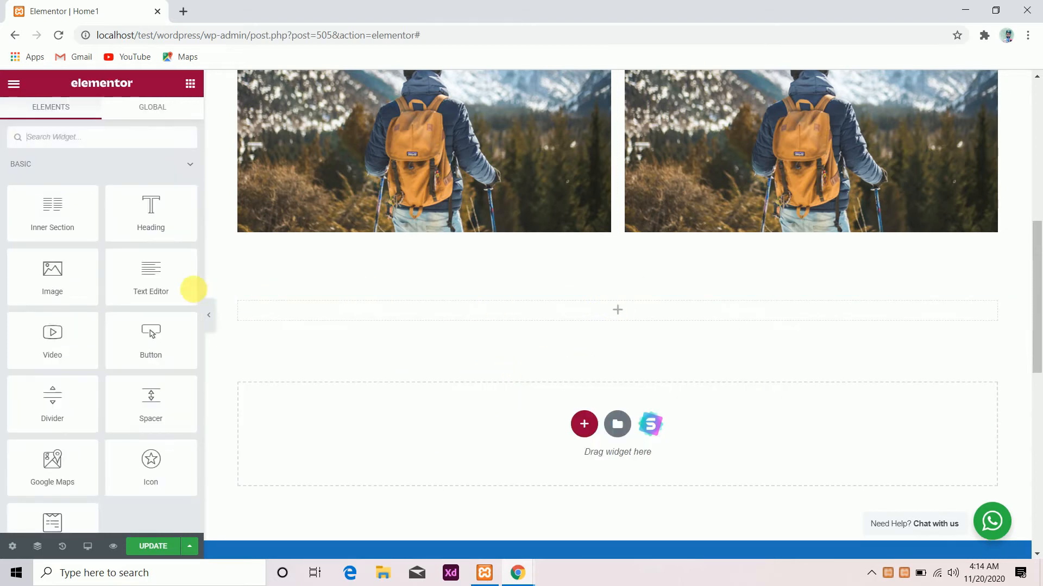
{"action": "left_click_drag", "start_coordinate": [147, 277], "coordinate": [384, 312]}
{"action": "triple_click", "coordinate": [417, 315]}
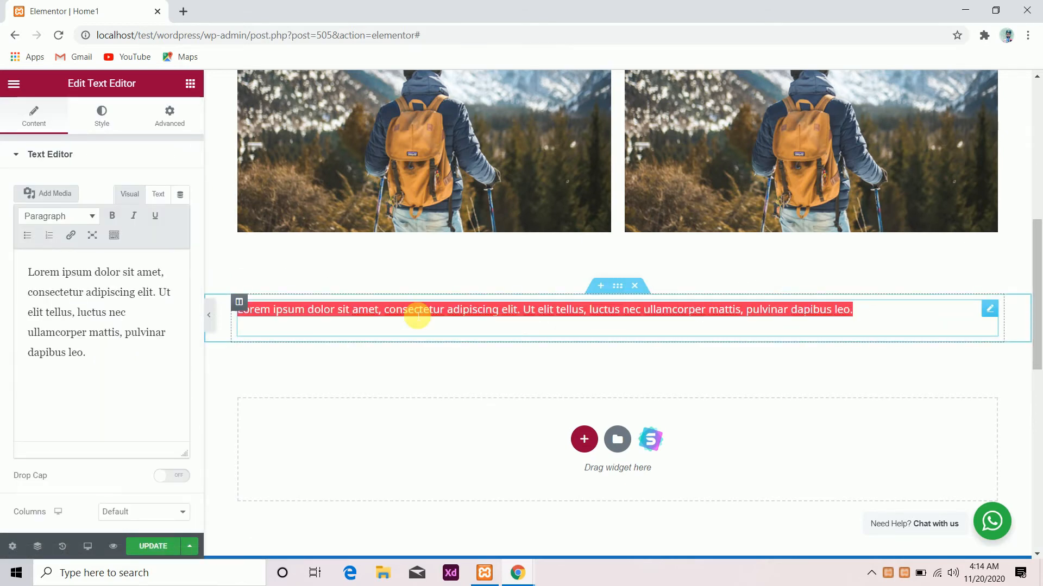
{"action": "type", "text": "Lorem Ipsum is simply dummy text of the printing and typesetting industry. Lorem Ipsum has been the industry's standard dummy text ever since the 1500s, when an unknown printer took a galley of type and scrambled it to make a type specimen book. It has survived not only five centuries, but also the leap into electronic typesetting, remaining essentially unchanged. It was popularised in the 1960s with the release of Letraset sheets containing Lorem Ipsum passages, and more recently with desktop publishing software like Aldus PageMaker including versions of Lorem Ipsum. WHY DO WE USE IT? It is a long established fact that a reader will be distracted by the readable content of a page when looking at its layout. The point of using Lorem Ipsum is that it has a more-or-less normal distribution of letters, as opposed to using 'Content here, content here', making it look like readable English. Many desktop publishing packages and web page editors now use Lorem Ipsum as their default model text, and a search for 'lorem ipsum' will uncover many web sites still in their infancy. Various versions have evolved over the years, sometimes by accident, sometimes on purpose (injected humour and the like). WHERE DOES IT COME FROM? Contrary to popular belief, Lorem Ipsum is not simply random text. It has roots in a piece of classical Latin literature from 45 BC, making it over 2000 years old. Richard McClintock, a Latin professor at Hampden-Sydney College in Virginia, looked up one of the more obscure Latin words, consectetur, from a Lorem Ipsum passage, and going through the cites of the word in classical literature, discovered the undoubtable source. Lorem Ipsum comes from sections 1.10.32 and 1.10.33 of \"de Finibus Bonorum et Malorum\" (The Extremes of Good and Evil) by Cicero, written in 45 BC. This book is a treatise on the theory of ethics, very popular during the Renaissance. The first line of Lorem Ipsum, \"Lorem ipsum dolor sit amet..\", comes from a line in section 1.10.32."}
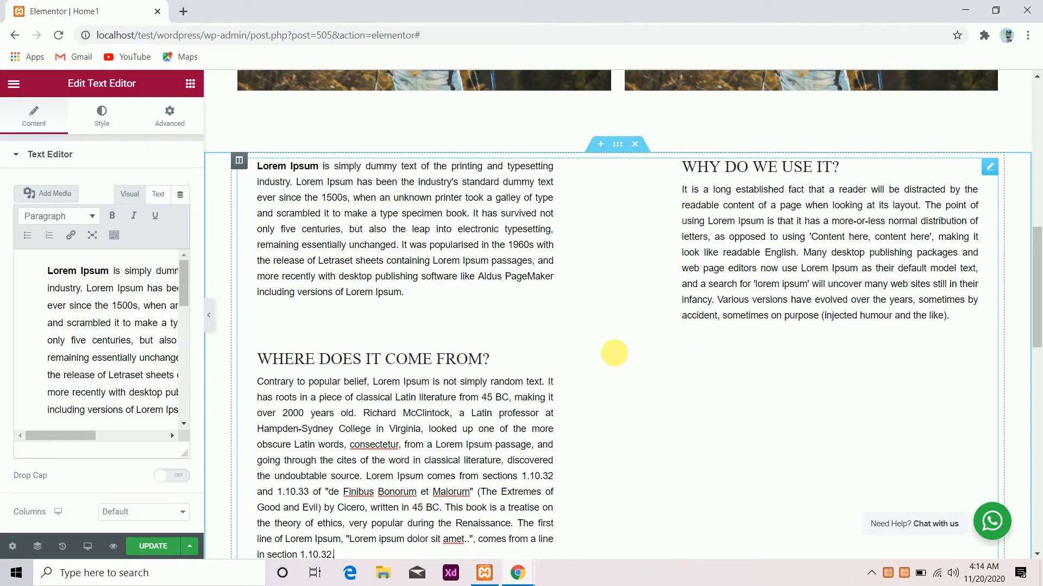
{"action": "scroll", "coordinate": [612, 354], "scroll_direction": "down", "scroll_amount": 2}
{"action": "scroll", "coordinate": [615, 354], "scroll_direction": "down", "scroll_amount": 3}
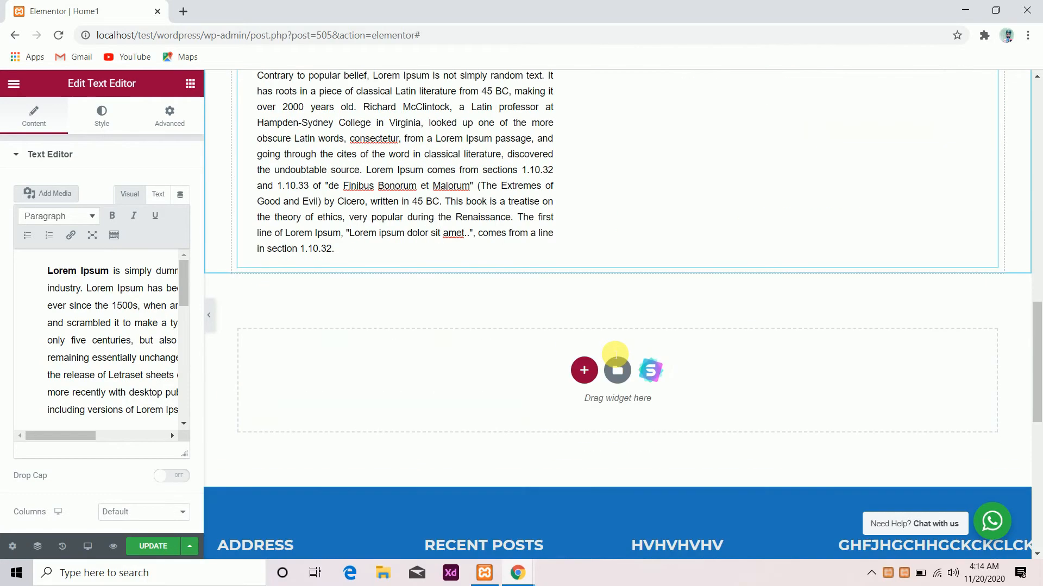
{"action": "scroll", "coordinate": [583, 326], "scroll_direction": "up", "scroll_amount": 13}
{"action": "scroll", "coordinate": [582, 325], "scroll_direction": "down", "scroll_amount": 6}
{"action": "scroll", "coordinate": [582, 325], "scroll_direction": "down", "scroll_amount": 4}
{"action": "left_click", "coordinate": [577, 292]}
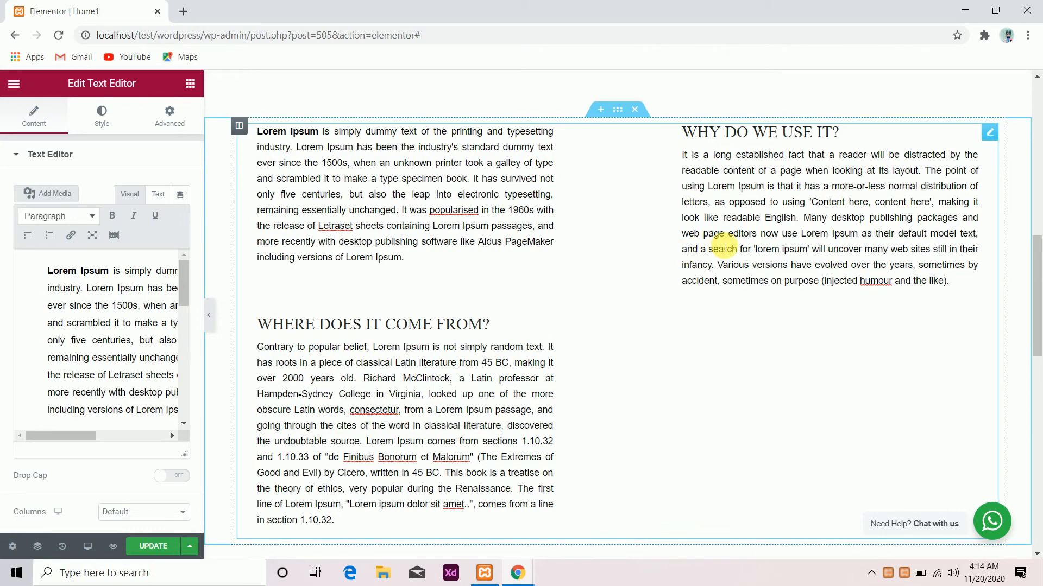
Give the Lorem Ipsum text section a box shadow in its Border style settings
{"action": "scroll", "coordinate": [625, 246], "scroll_direction": "up", "scroll_amount": 2}
{"action": "left_click", "coordinate": [624, 246]}
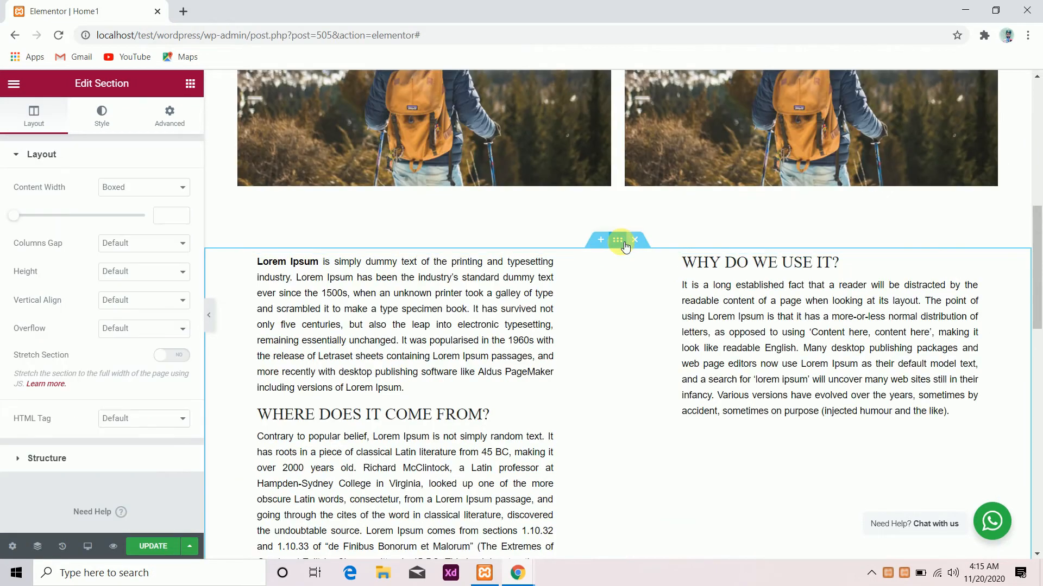
{"action": "left_click", "coordinate": [101, 133]}
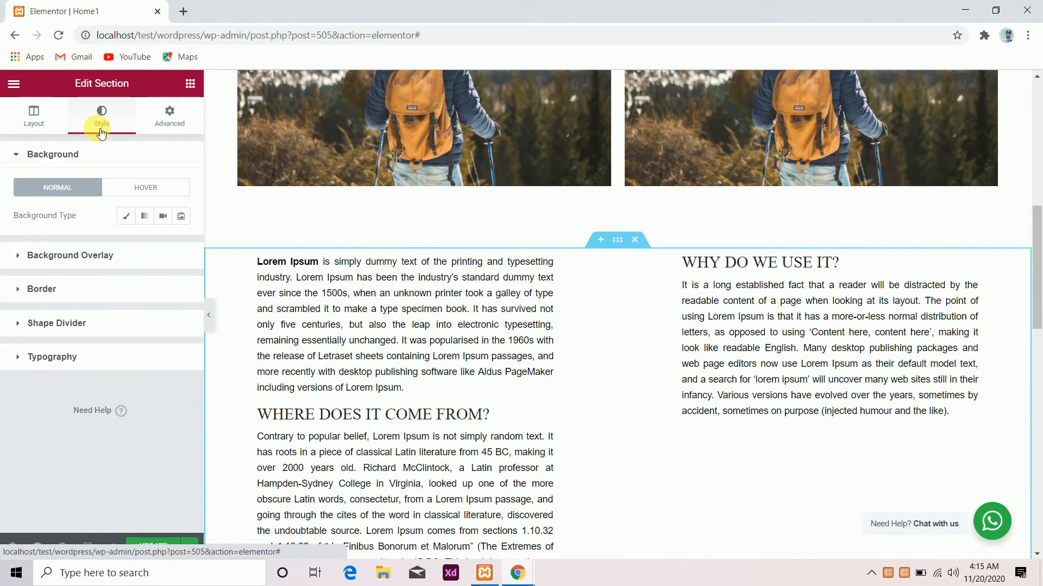
{"action": "left_click", "coordinate": [65, 295]}
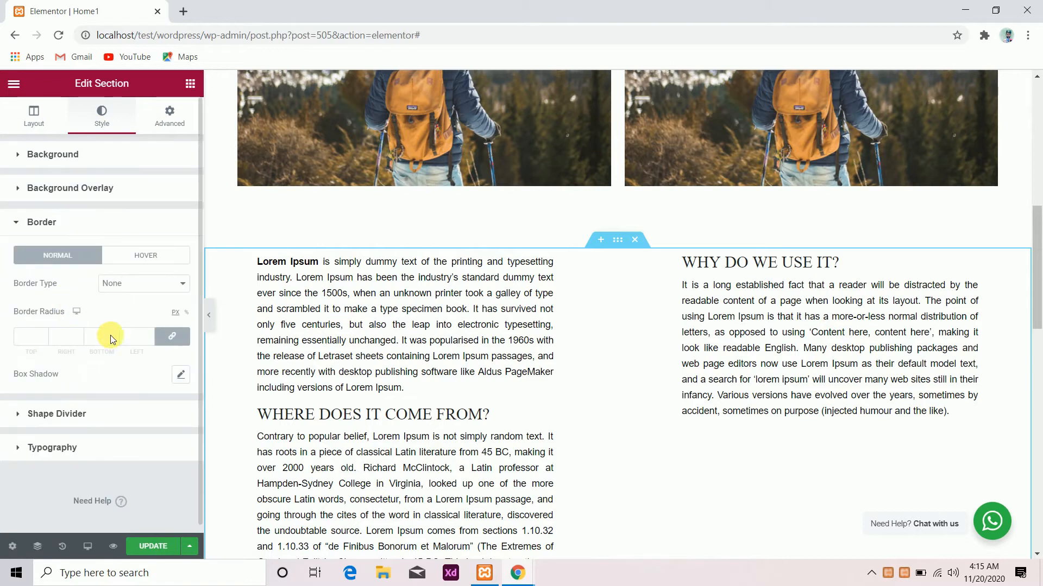
{"action": "left_click", "coordinate": [180, 378]}
Hide the editing panel, review the page from the hero section down to the shadowed text section, and restore the panel
{"action": "left_click", "coordinate": [209, 322]}
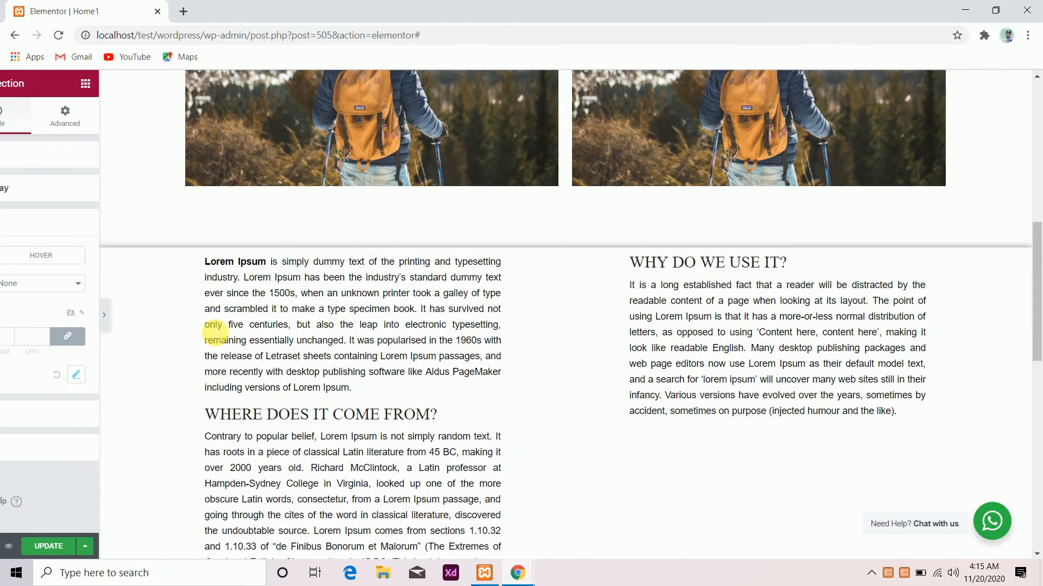
{"action": "scroll", "coordinate": [288, 310], "scroll_direction": "up", "scroll_amount": 8}
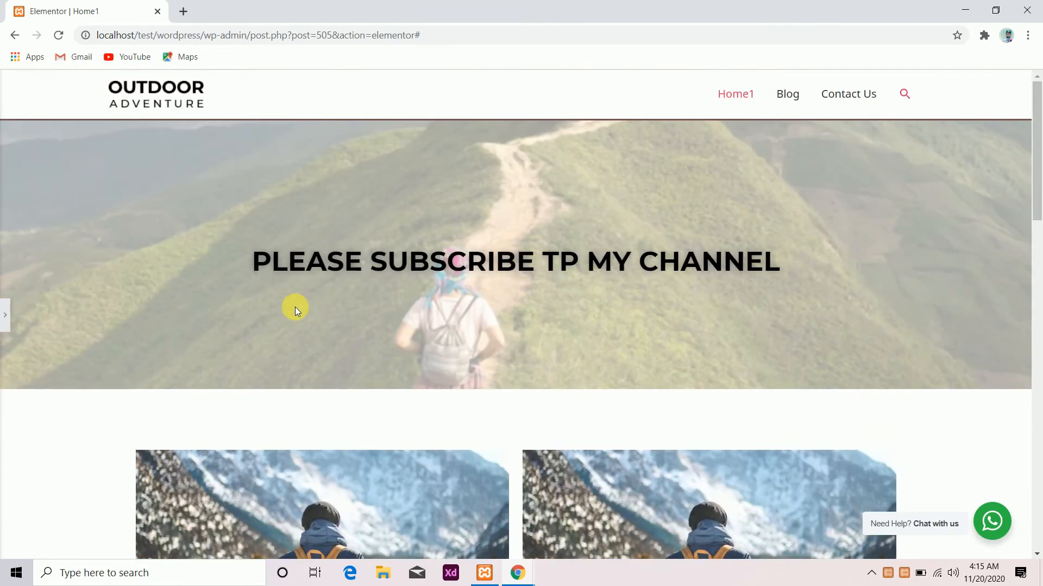
{"action": "scroll", "coordinate": [295, 307], "scroll_direction": "down", "scroll_amount": 10}
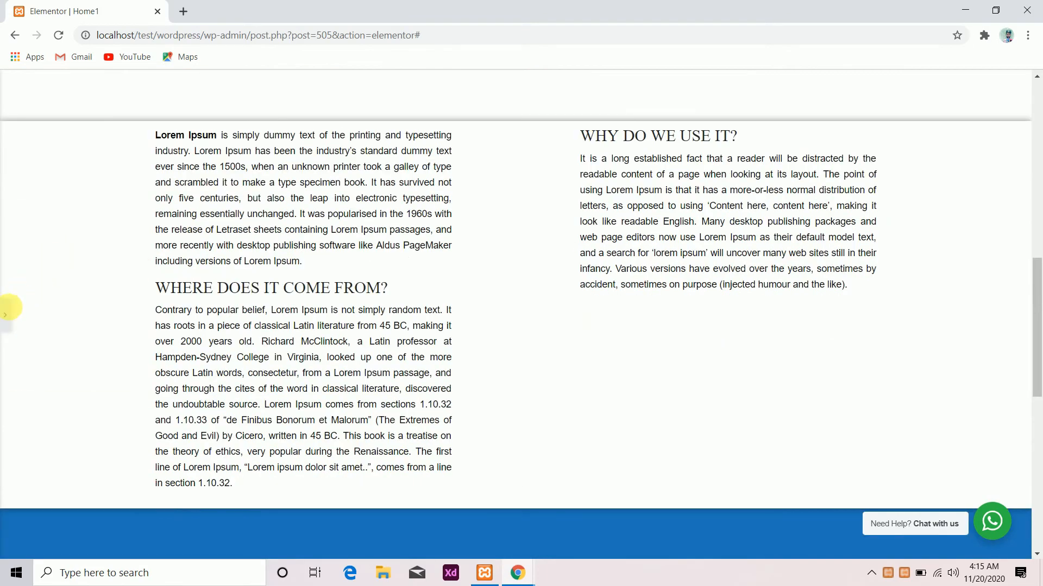
{"action": "left_click", "coordinate": [5, 313]}
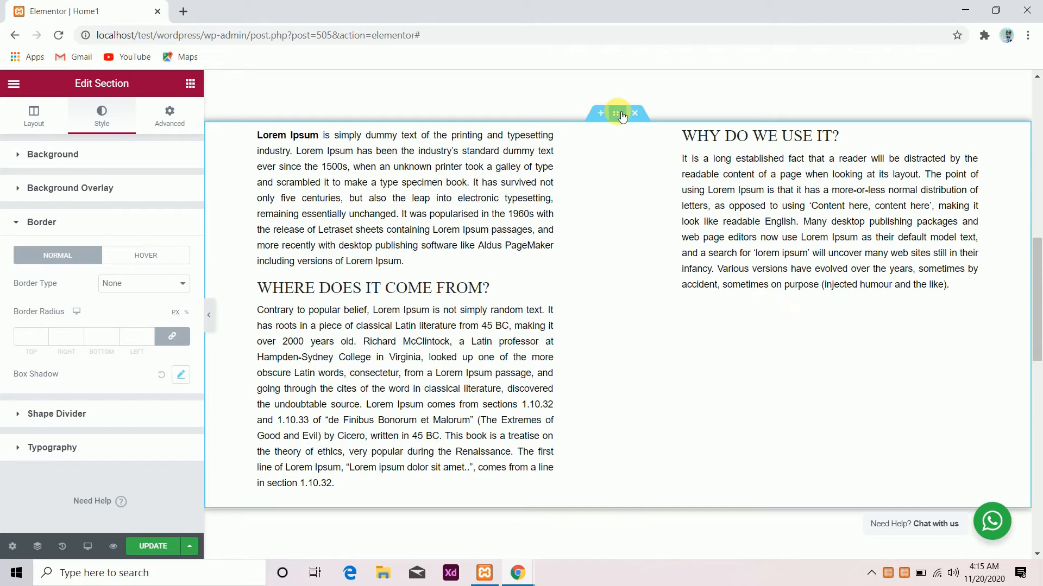
Unlink the text section's padding values, set its top padding to 50 px and update the page
{"action": "left_click", "coordinate": [170, 115]}
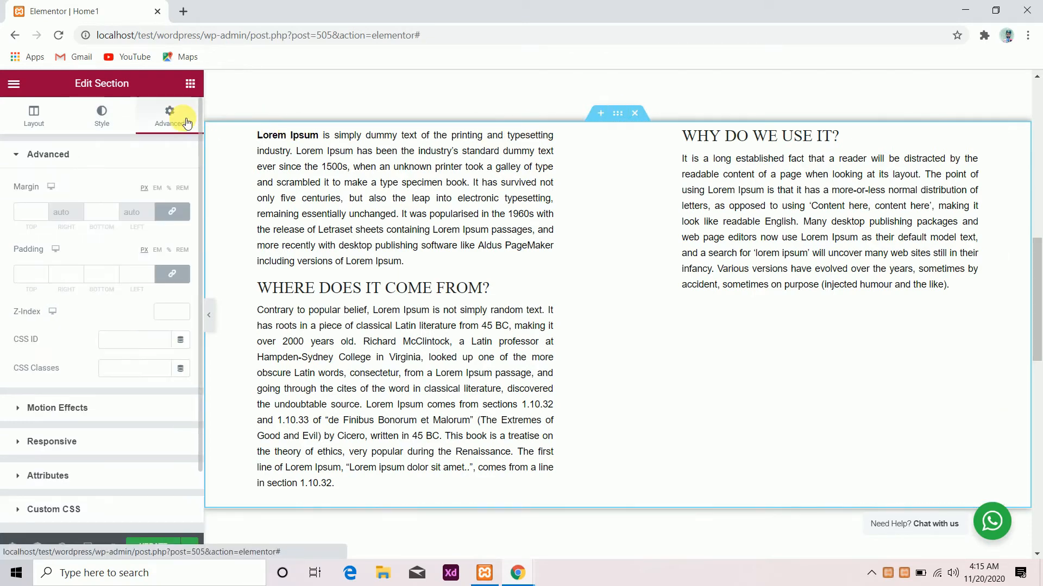
{"action": "left_click", "coordinate": [172, 274]}
{"action": "left_click", "coordinate": [28, 275]}
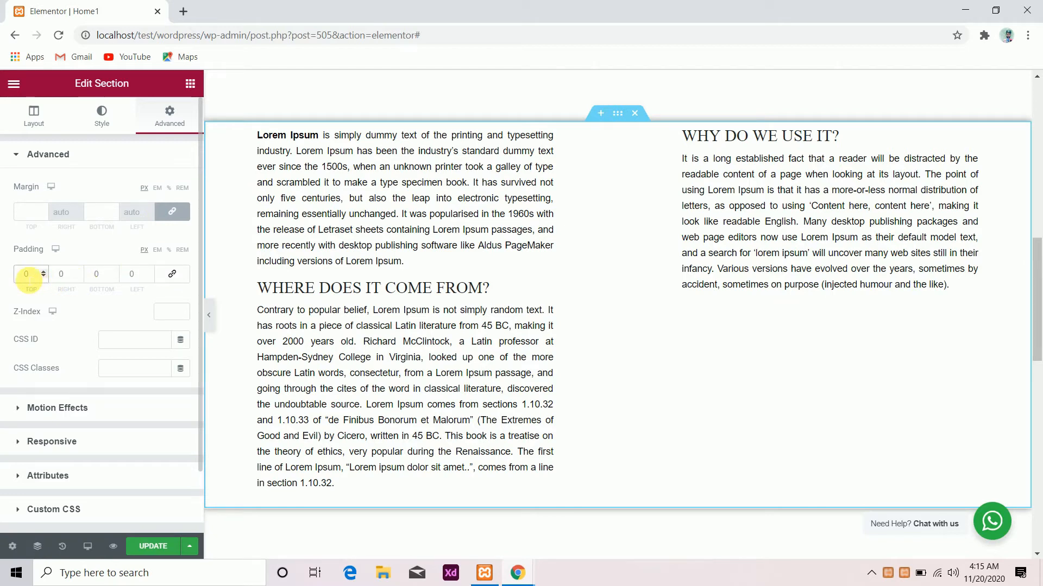
{"action": "type", "text": "5"}
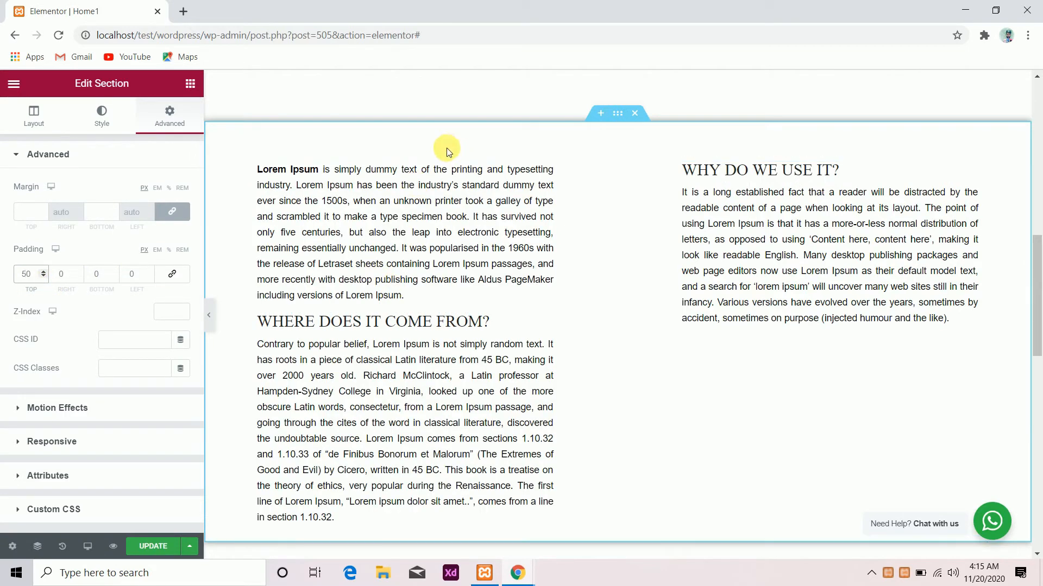
{"action": "left_click", "coordinate": [167, 545]}
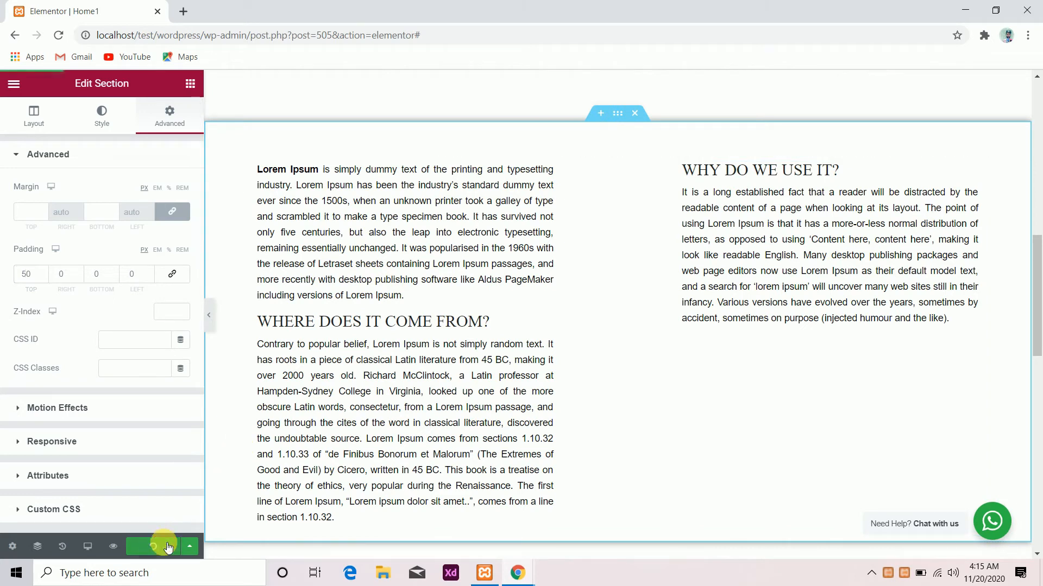
{"action": "scroll", "coordinate": [428, 442], "scroll_direction": "down", "scroll_amount": 5}
{"action": "scroll", "coordinate": [425, 442], "scroll_direction": "up", "scroll_amount": 2}
{"action": "scroll", "coordinate": [424, 443], "scroll_direction": "down", "scroll_amount": 2}
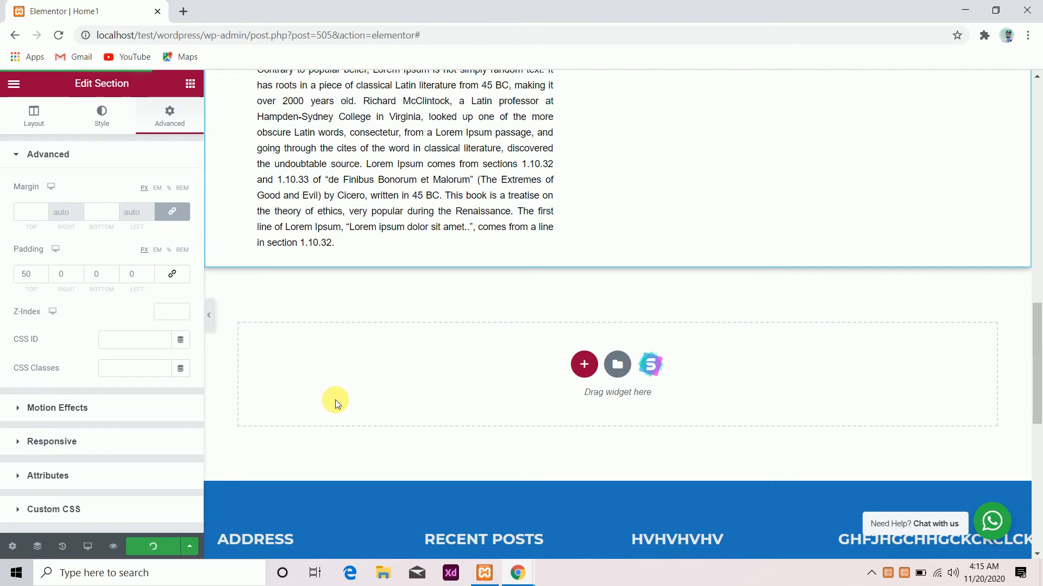
{"action": "scroll", "coordinate": [335, 403], "scroll_direction": "up", "scroll_amount": 1}
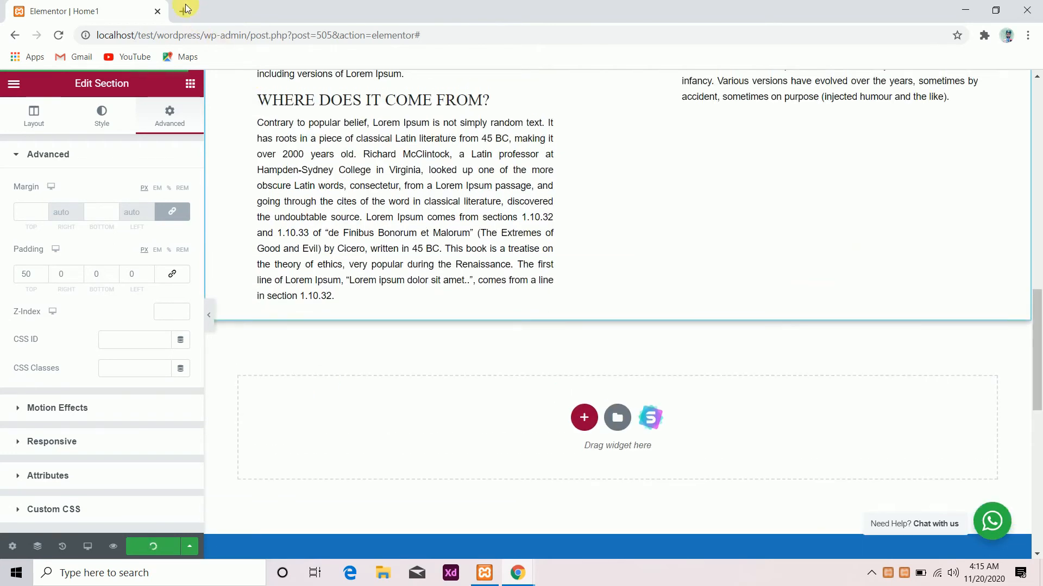
Open localhost/test/wordpress/ in a new tab and review the published Home1 page
{"action": "left_click", "coordinate": [185, 10]}
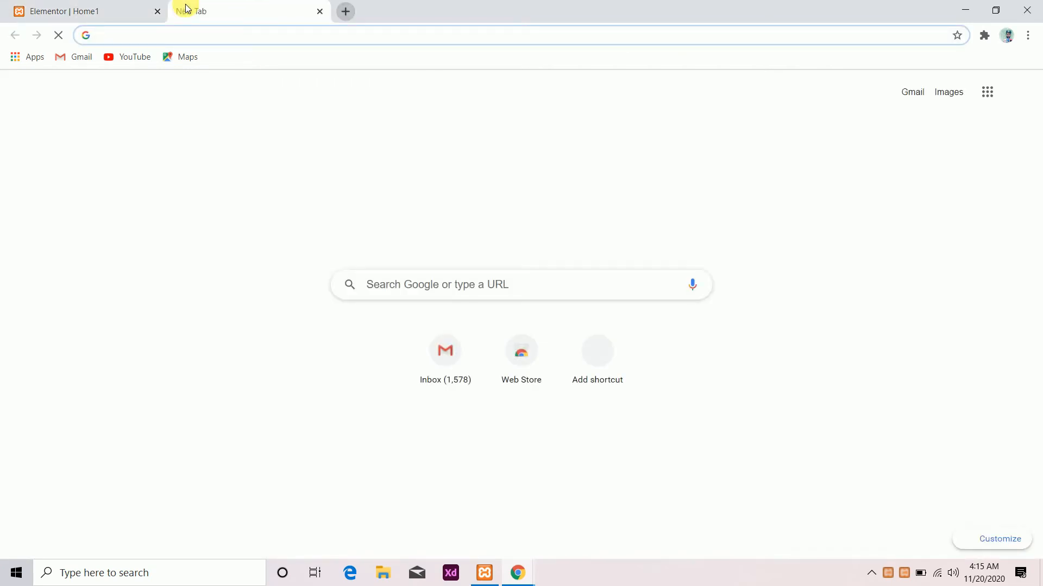
{"action": "type", "text": "L"}
{"action": "key", "text": "Down"}
{"action": "key", "text": "Down"}
{"action": "key", "text": "Down"}
{"action": "key", "text": "Down"}
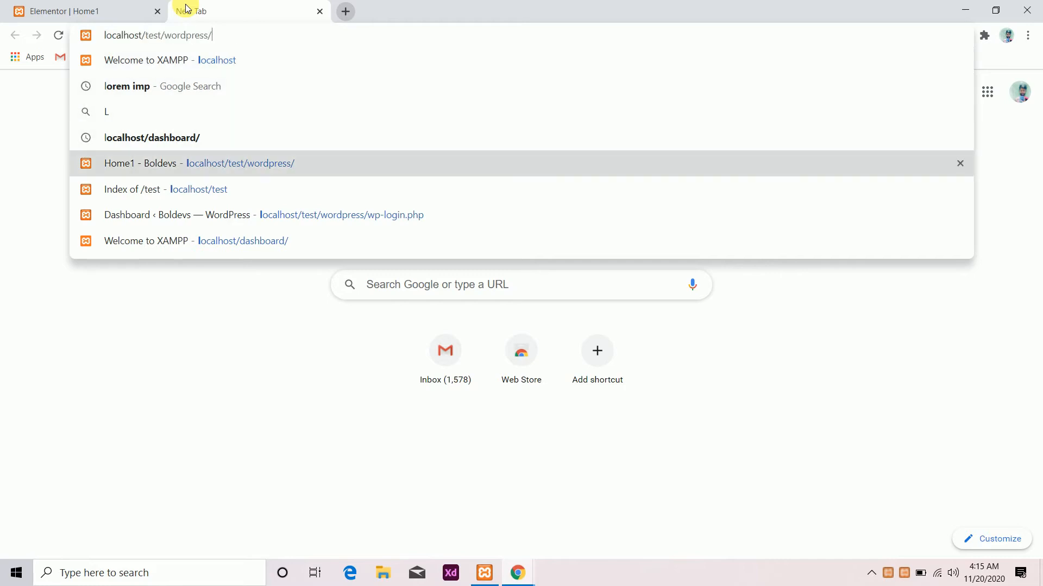
{"action": "key", "text": "Return"}
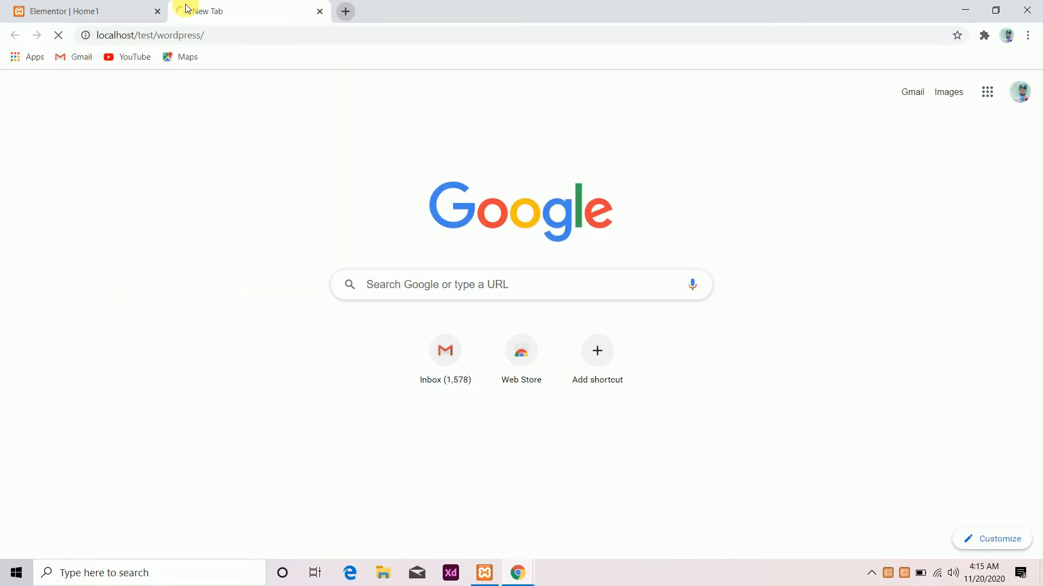
{"action": "left_click", "coordinate": [126, 6]}
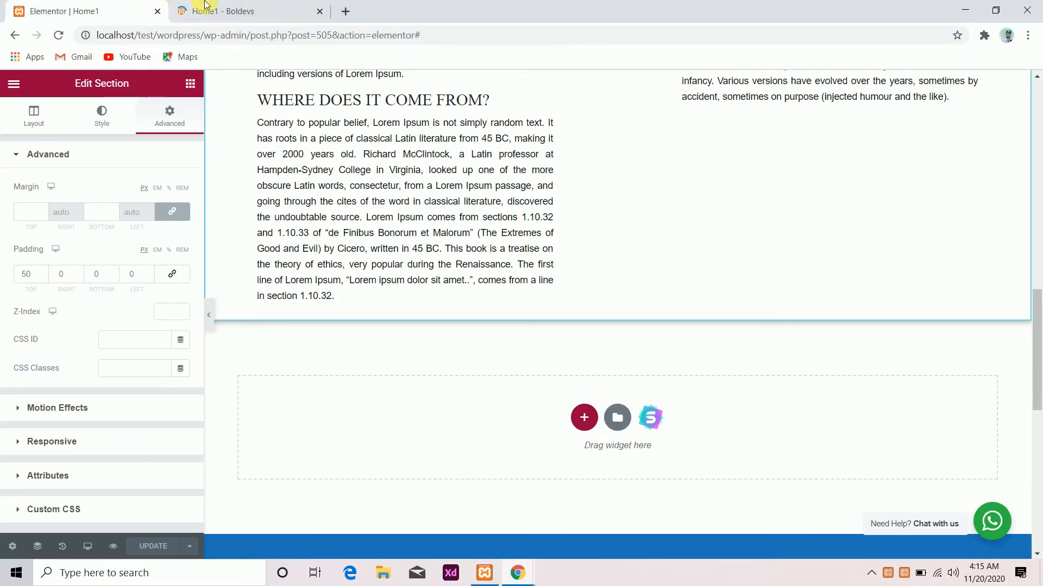
{"action": "left_click", "coordinate": [208, 9]}
{"action": "scroll", "coordinate": [246, 329], "scroll_direction": "down", "scroll_amount": 15}
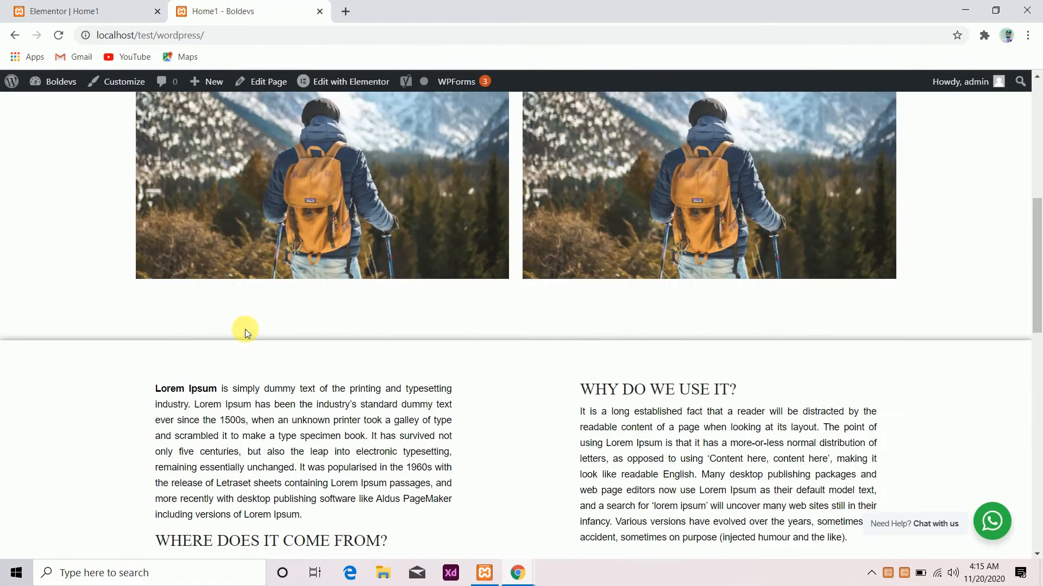
{"action": "scroll", "coordinate": [250, 334], "scroll_direction": "up", "scroll_amount": 15}
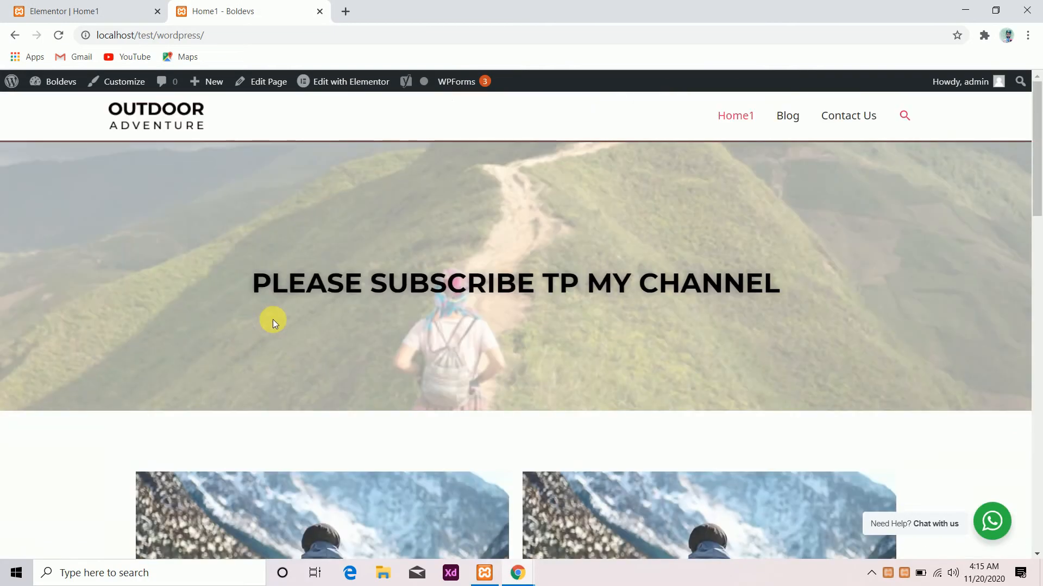
Return to the Elementor editing tab and review the hero, image and text sections
{"action": "left_click", "coordinate": [108, 8]}
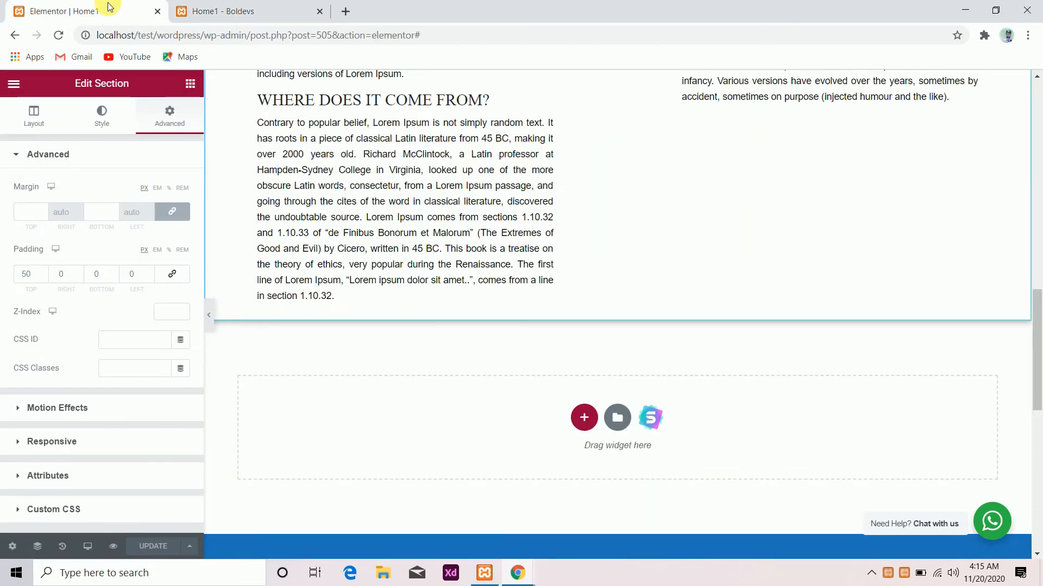
{"action": "scroll", "coordinate": [323, 192], "scroll_direction": "up", "scroll_amount": 10}
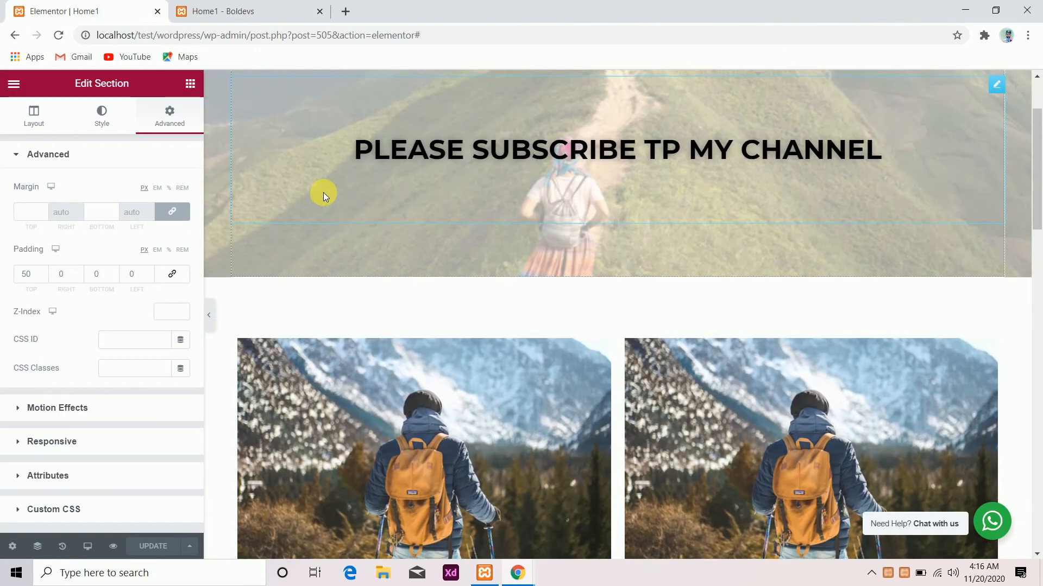
{"action": "scroll", "coordinate": [324, 192], "scroll_direction": "down", "scroll_amount": 10}
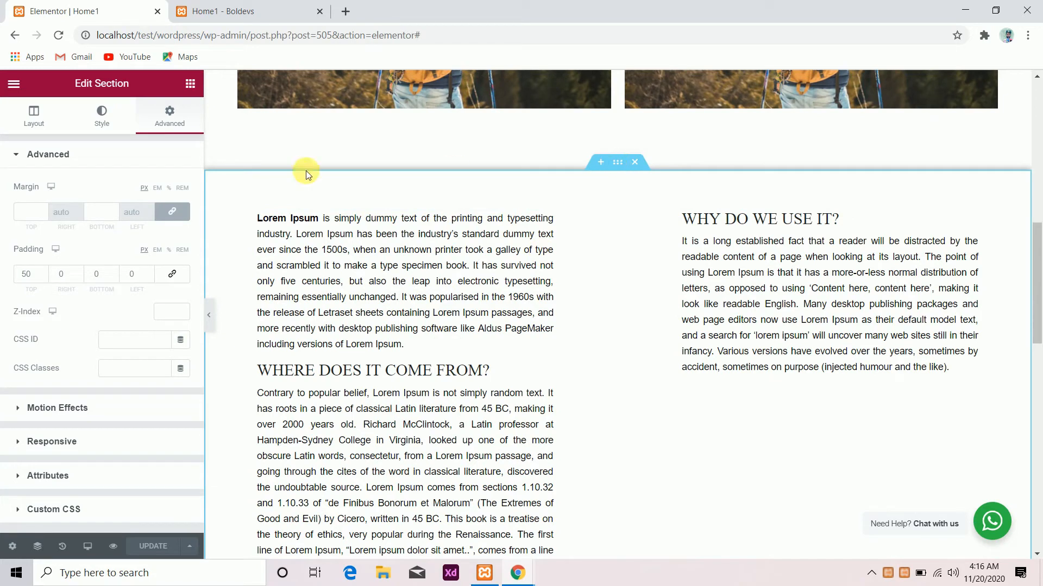
Set the text section's entrance animation to Fade In Left and update the page
{"action": "scroll", "coordinate": [142, 413], "scroll_direction": "down", "scroll_amount": 2}
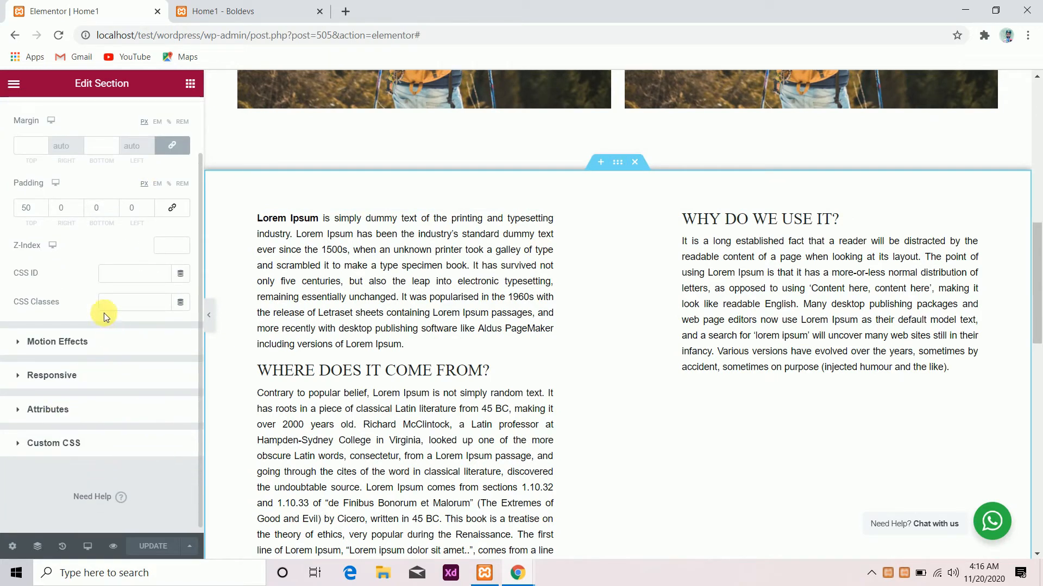
{"action": "left_click", "coordinate": [60, 342]}
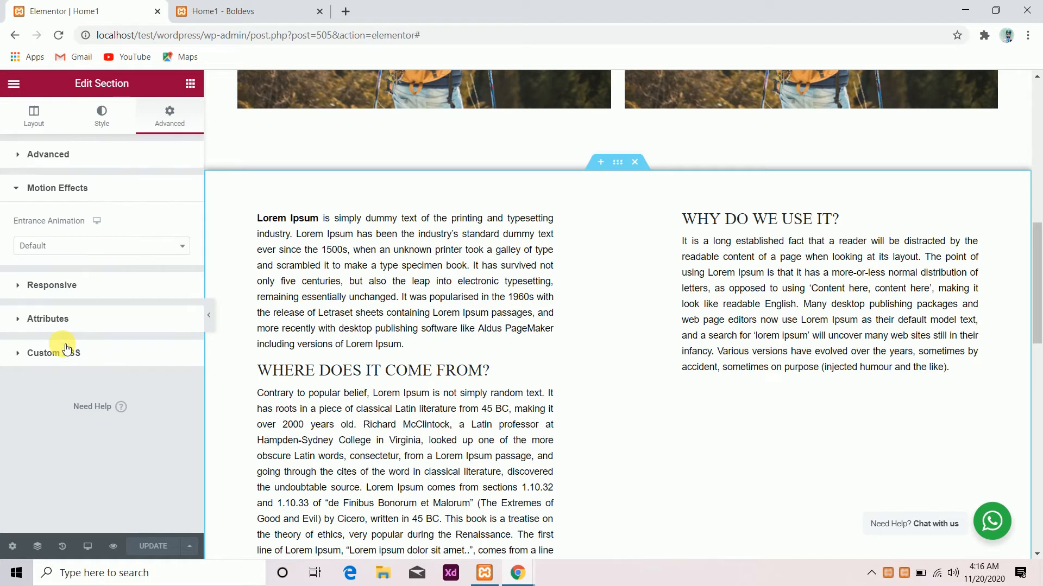
{"action": "left_click", "coordinate": [82, 247]}
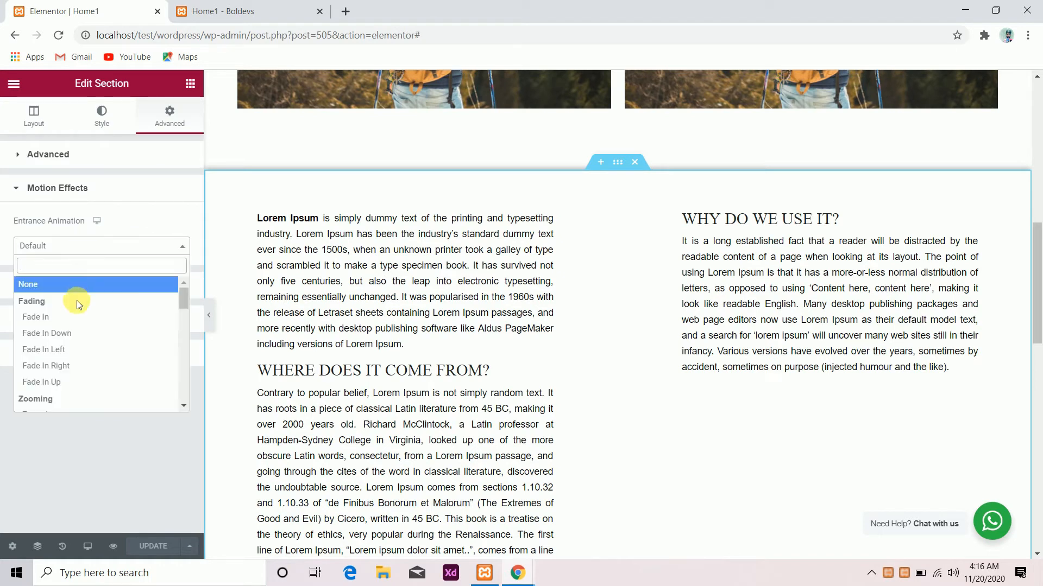
{"action": "left_click", "coordinate": [70, 349]}
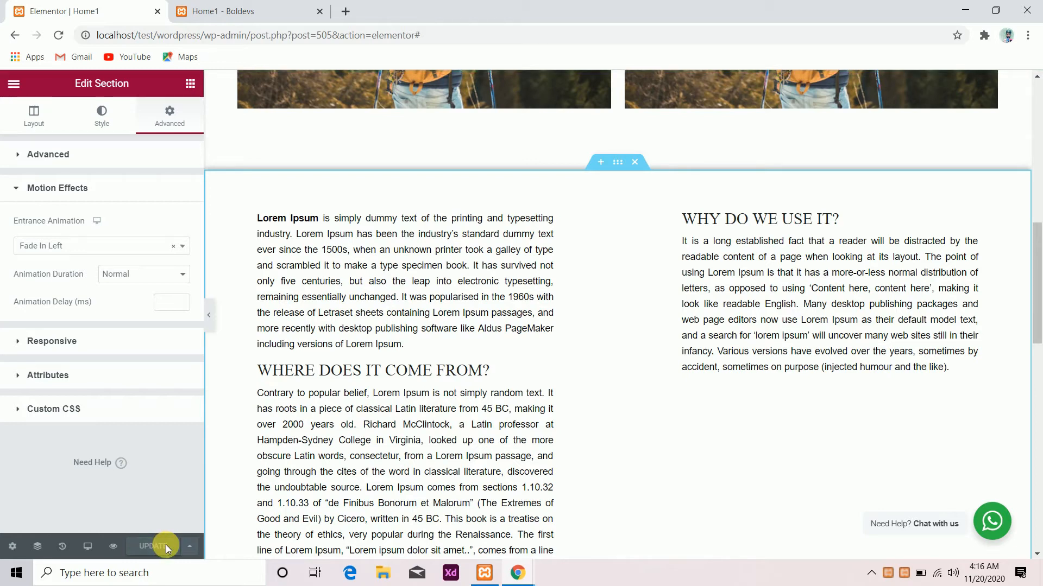
Reload the published Home1 page in the other tab and review it from the hero to the text section
{"action": "left_click", "coordinate": [214, 11]}
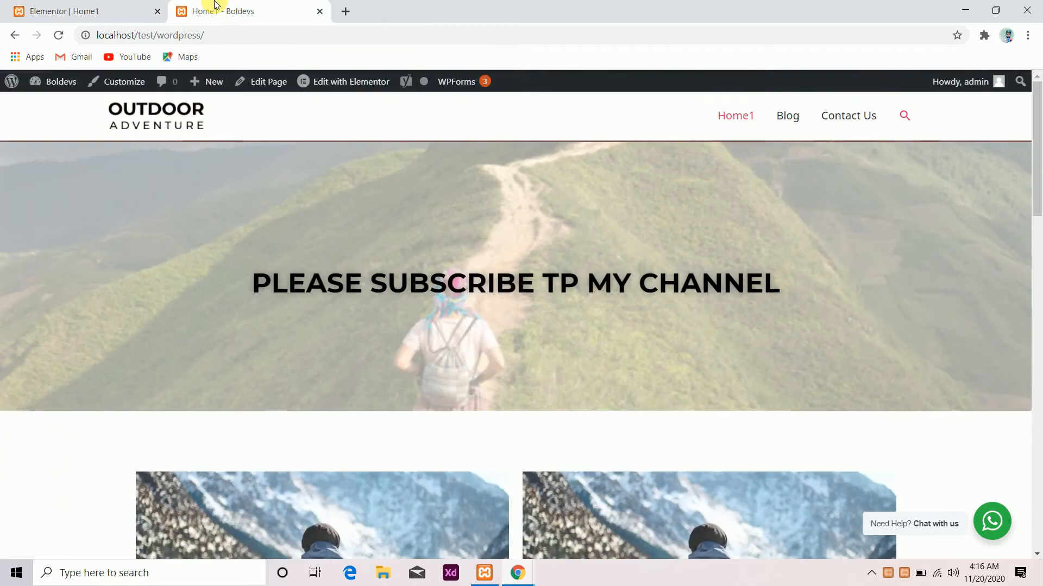
{"action": "left_click", "coordinate": [58, 35]}
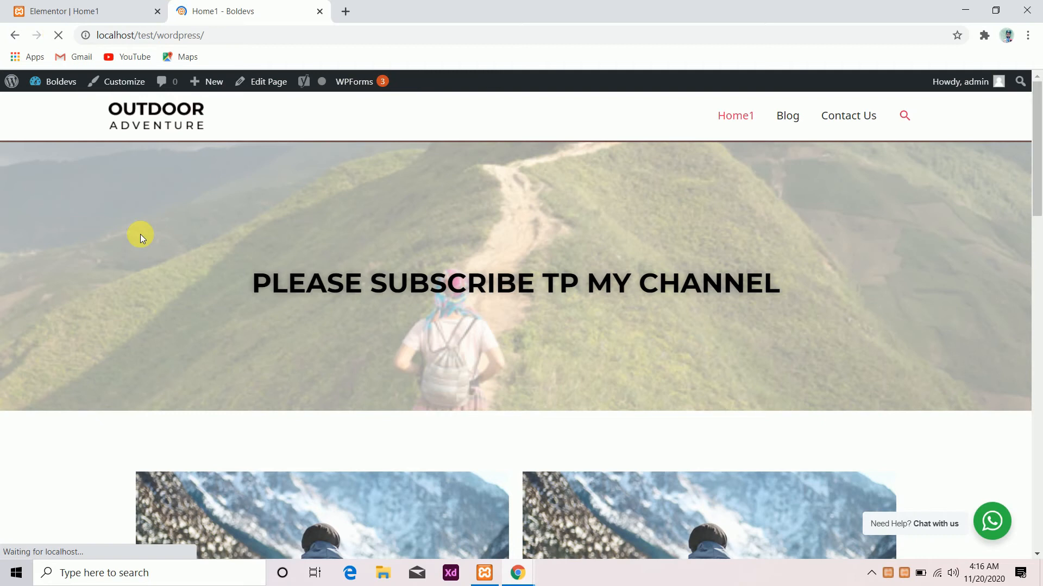
{"action": "scroll", "coordinate": [137, 240], "scroll_direction": "down", "scroll_amount": 8}
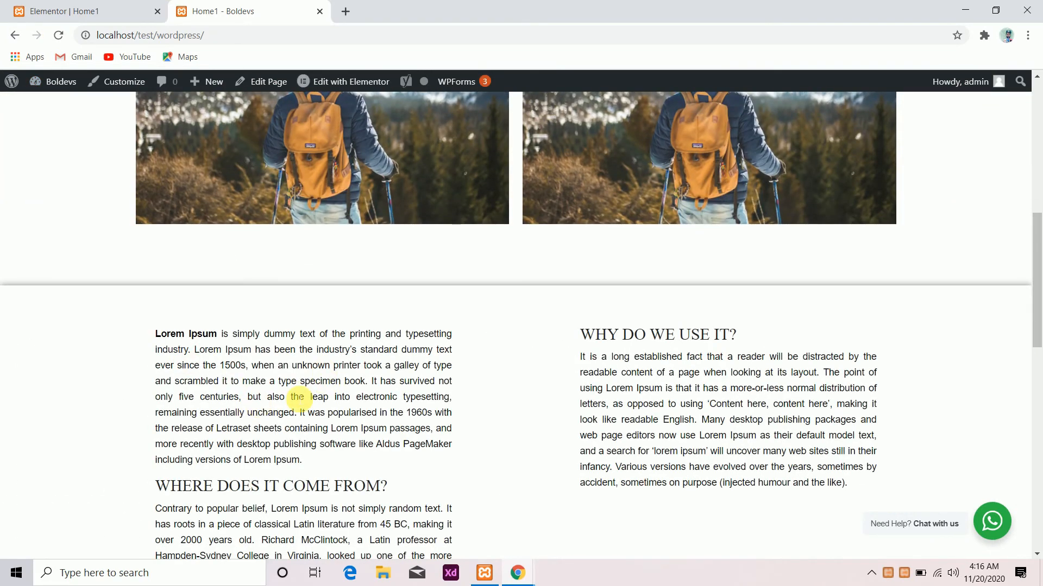
{"action": "scroll", "coordinate": [298, 398], "scroll_direction": "down", "scroll_amount": 7}
{"action": "scroll", "coordinate": [298, 398], "scroll_direction": "up", "scroll_amount": 18}
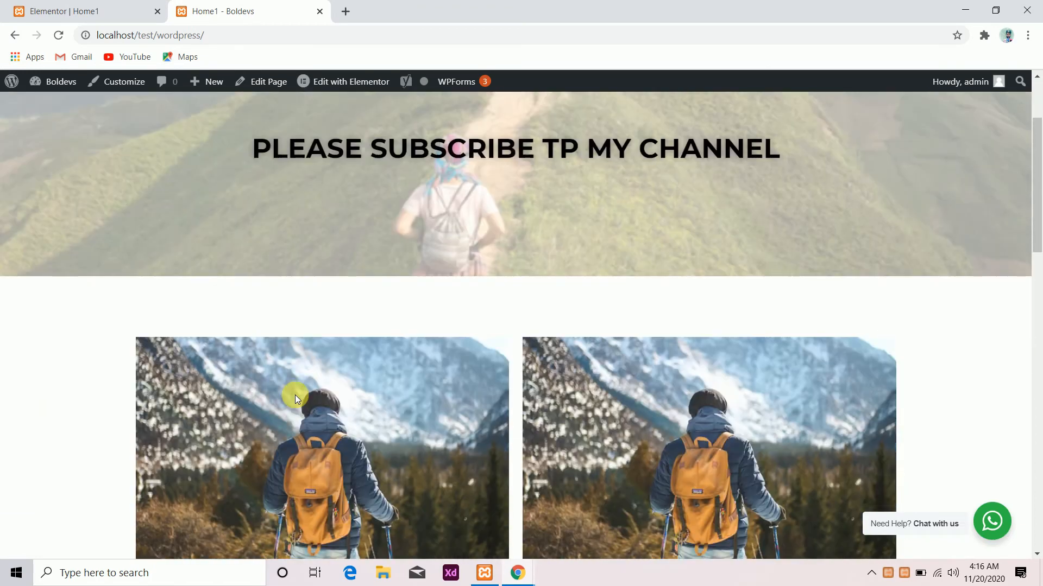
{"action": "scroll", "coordinate": [560, 288], "scroll_direction": "down", "scroll_amount": 10}
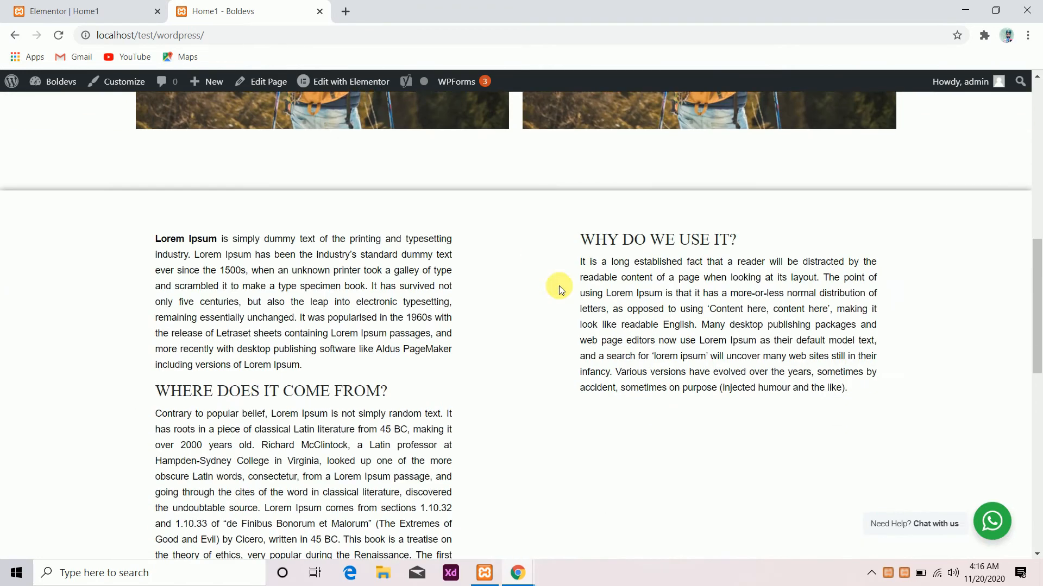
{"action": "scroll", "coordinate": [559, 286], "scroll_direction": "down", "scroll_amount": 6}
{"action": "scroll", "coordinate": [559, 285], "scroll_direction": "up", "scroll_amount": 20}
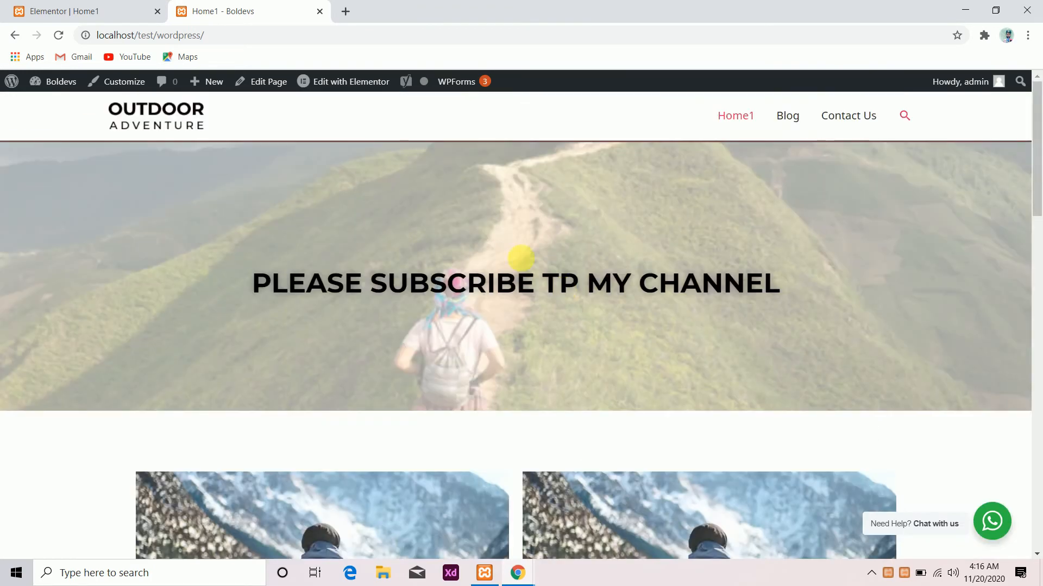
Return to the Elementor tab, leave the editor and go back to the Home1 page's WordPress edit screen
{"action": "left_click", "coordinate": [116, 8]}
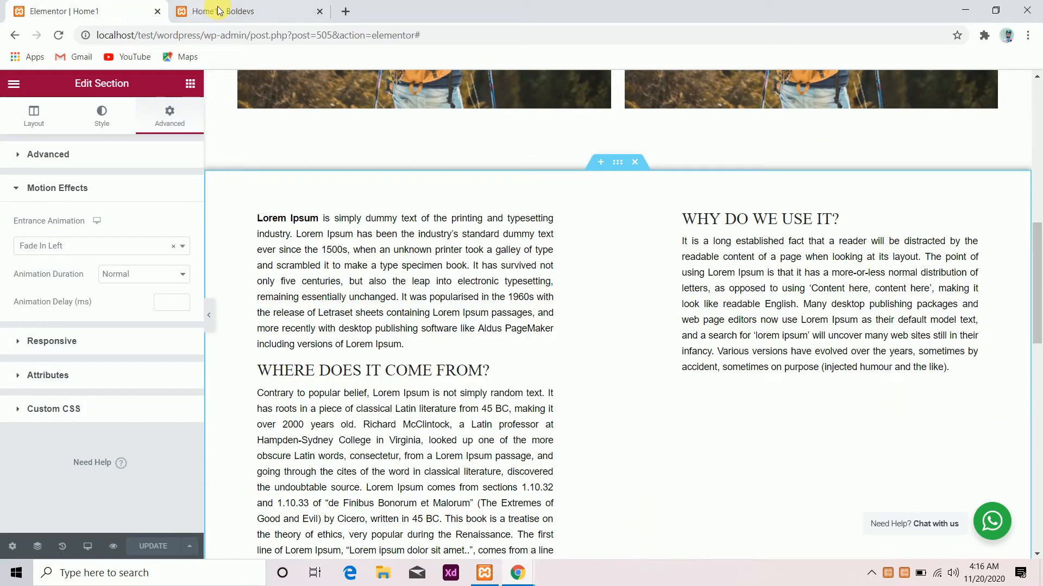
{"action": "left_click", "coordinate": [15, 36]}
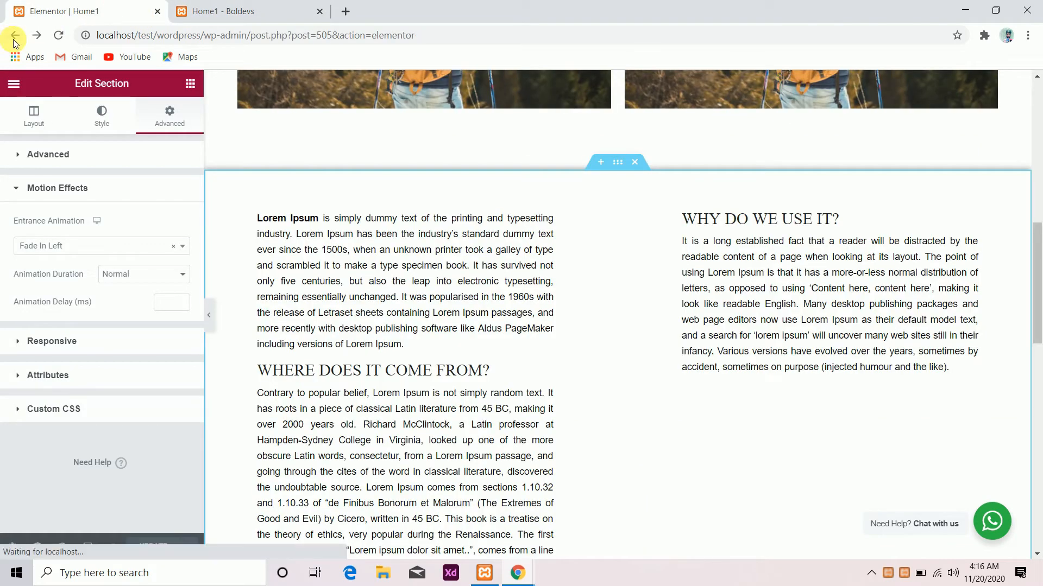
{"action": "left_click", "coordinate": [15, 37]}
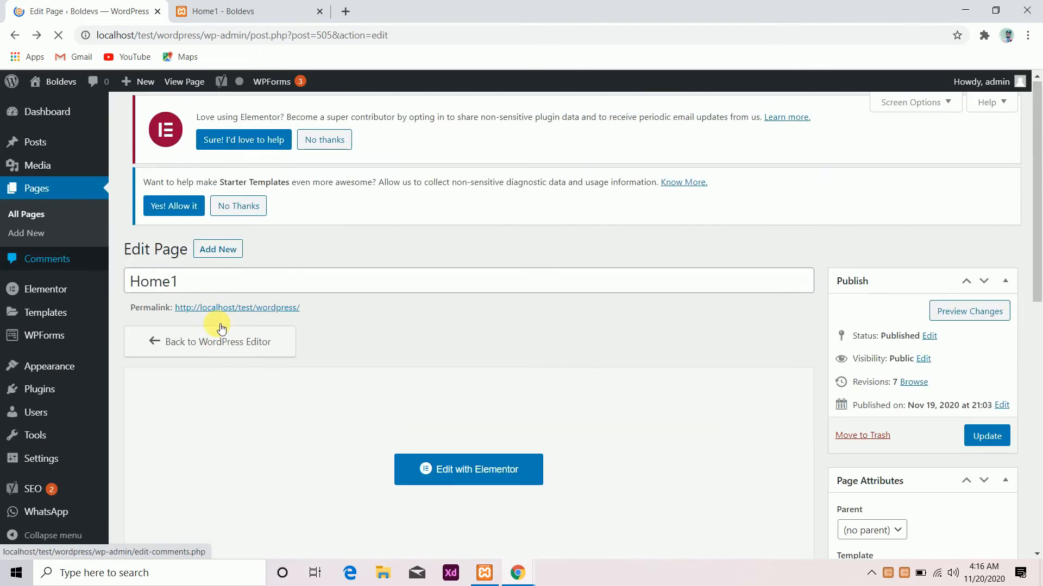
{"action": "scroll", "coordinate": [221, 327], "scroll_direction": "down", "scroll_amount": 3}
{"action": "scroll", "coordinate": [221, 327], "scroll_direction": "up", "scroll_amount": 10}
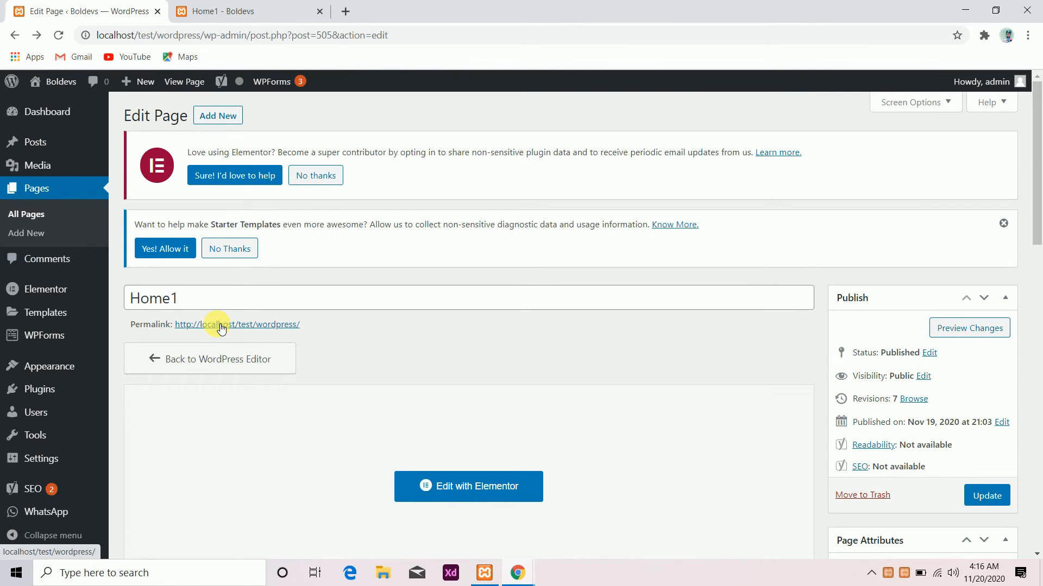
{"action": "scroll", "coordinate": [221, 328], "scroll_direction": "down", "scroll_amount": 4}
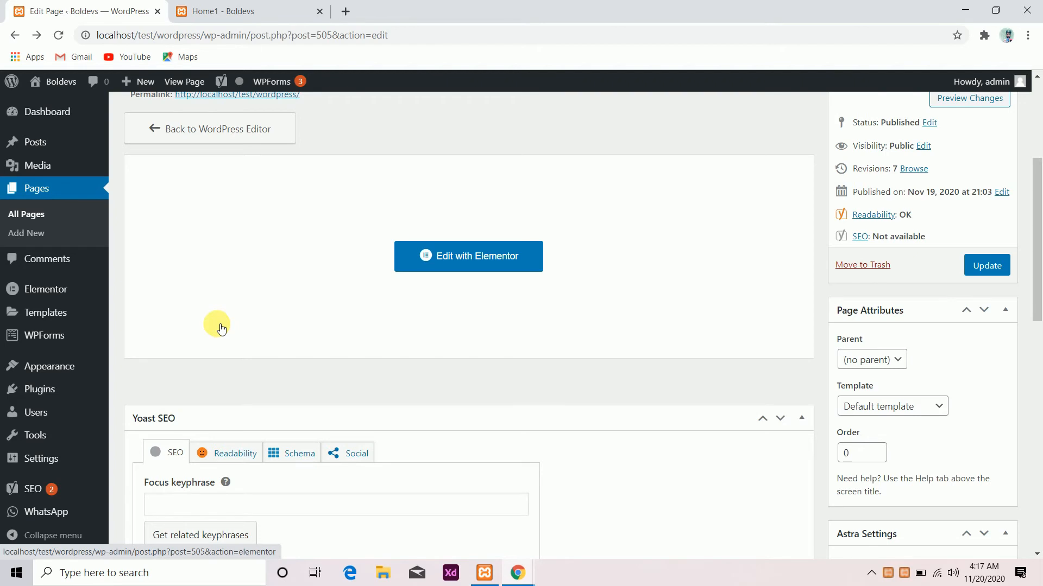
Find the Contact Us page in the list of all pages and open it for editing in Elementor
{"action": "left_click", "coordinate": [39, 216]}
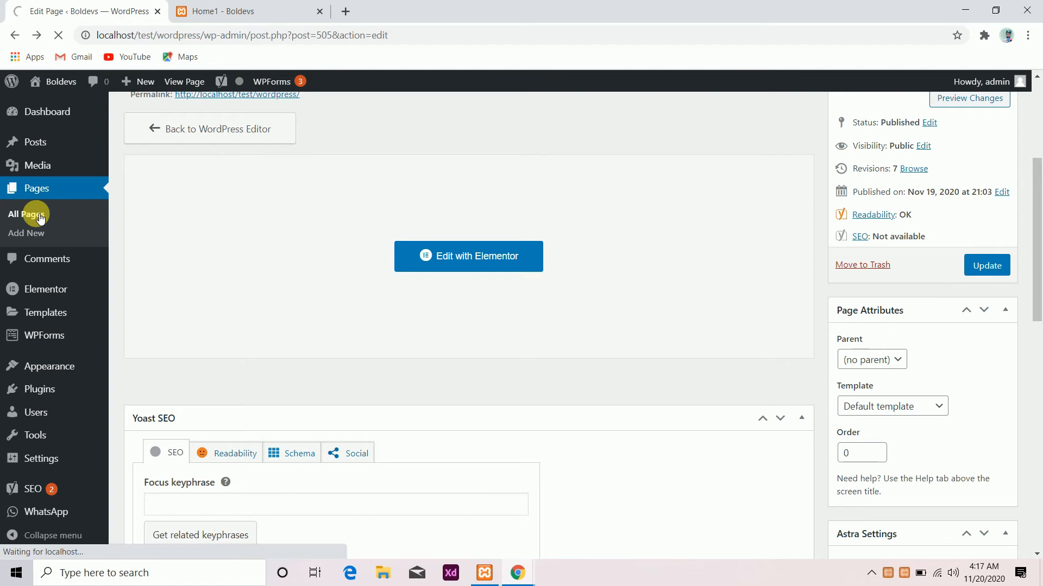
{"action": "scroll", "coordinate": [161, 365], "scroll_direction": "down", "scroll_amount": 2}
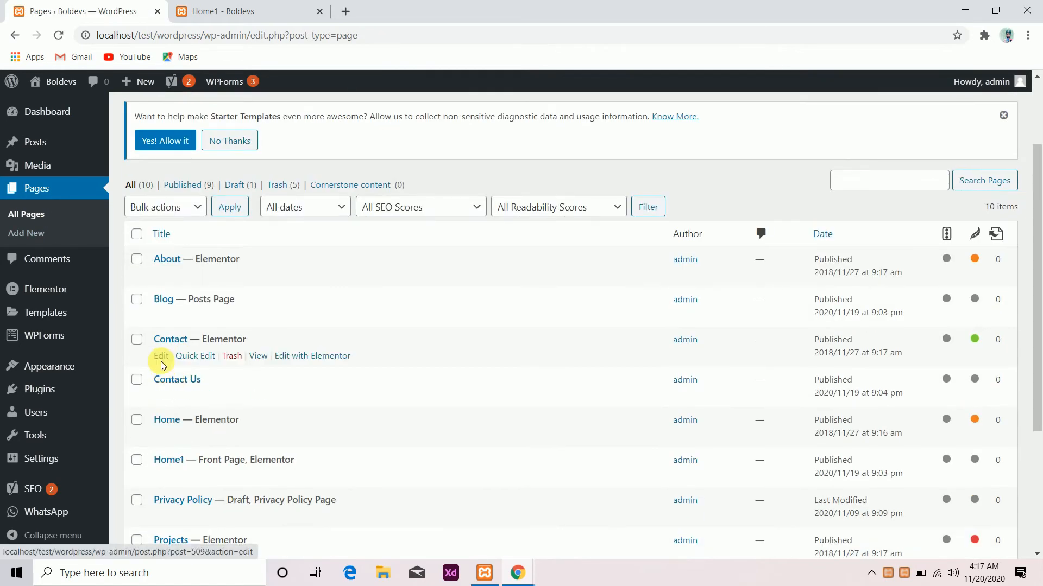
{"action": "left_click", "coordinate": [161, 397]}
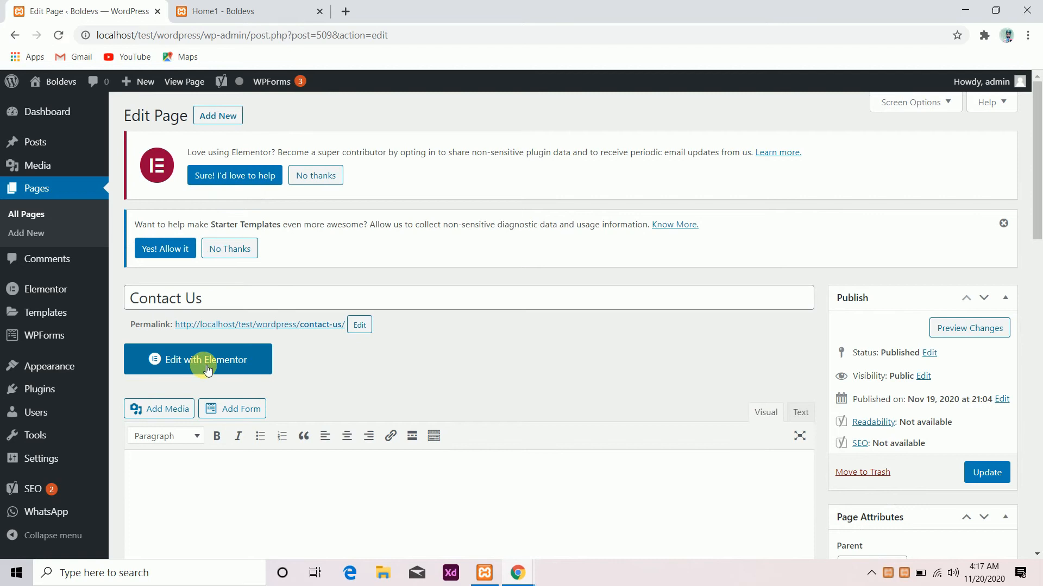
{"action": "left_click", "coordinate": [208, 368]}
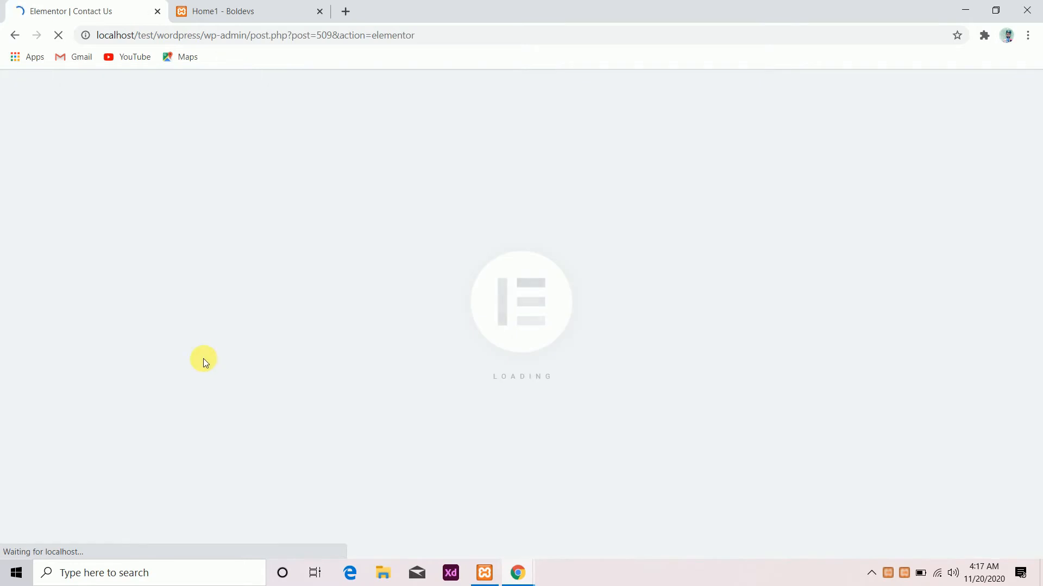
Switch to the published Home1 tab, go to the site dashboard and open the list of all WPForms forms
{"action": "left_click", "coordinate": [275, 7]}
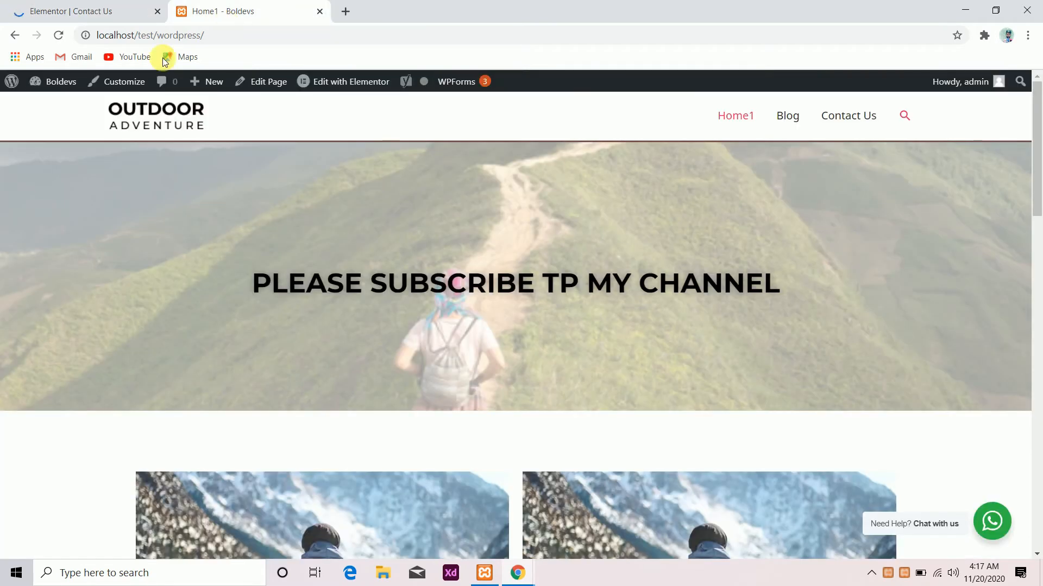
{"action": "mouse_move", "coordinate": [54, 83]}
{"action": "left_click", "coordinate": [65, 104]}
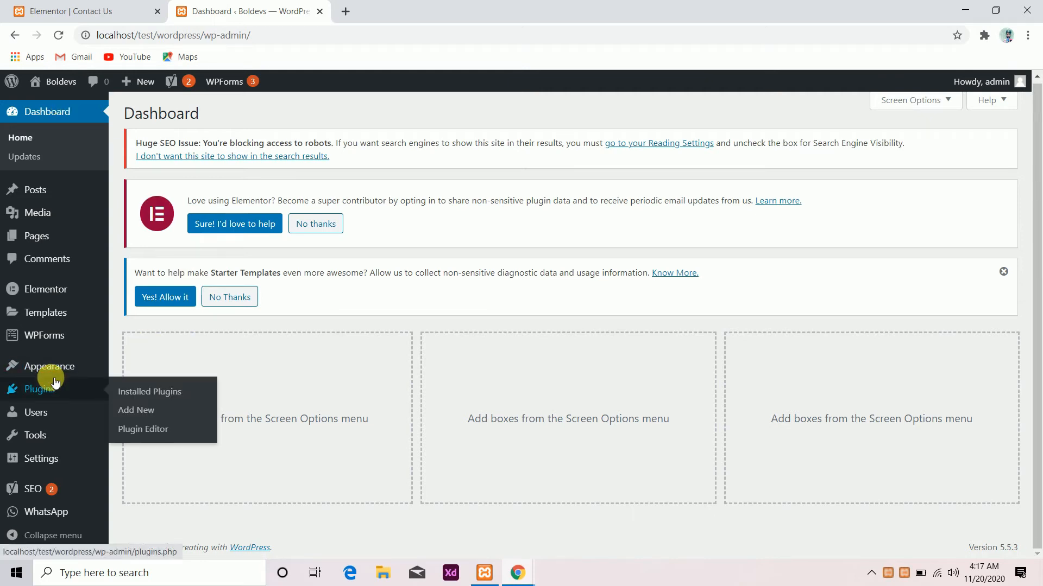
{"action": "mouse_move", "coordinate": [48, 487]}
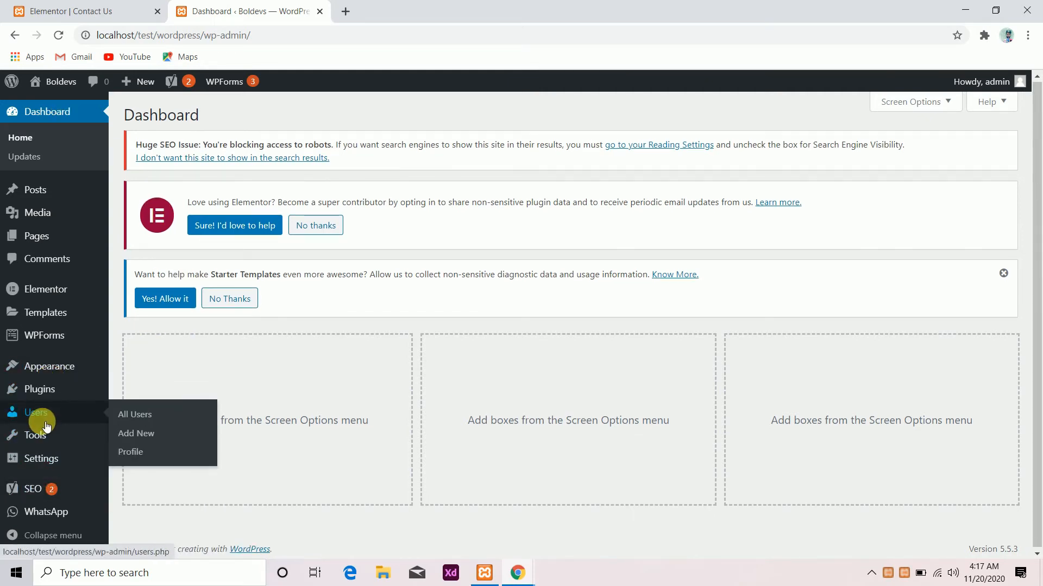
{"action": "mouse_move", "coordinate": [48, 339]}
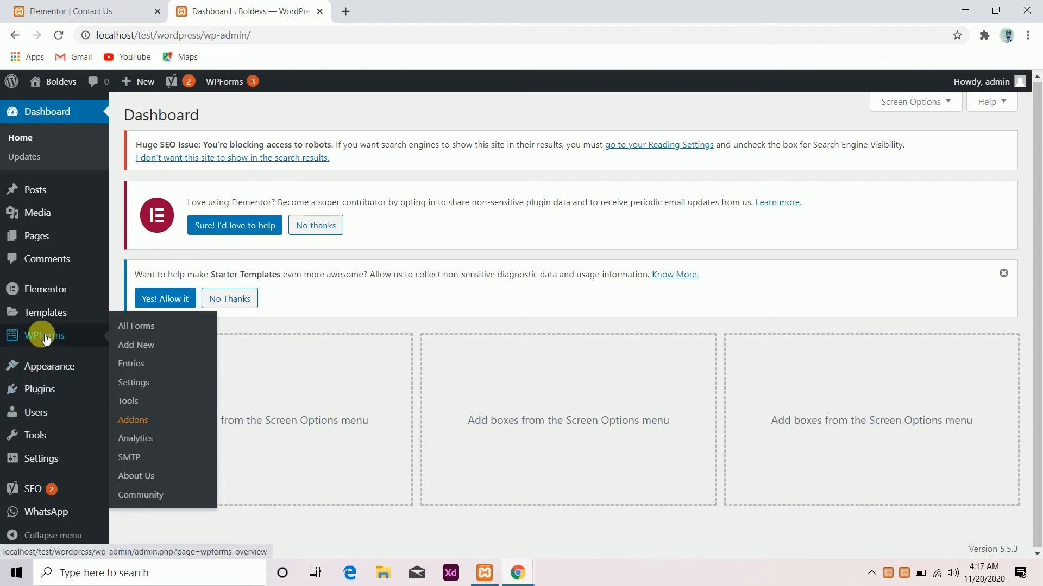
{"action": "left_click", "coordinate": [141, 330]}
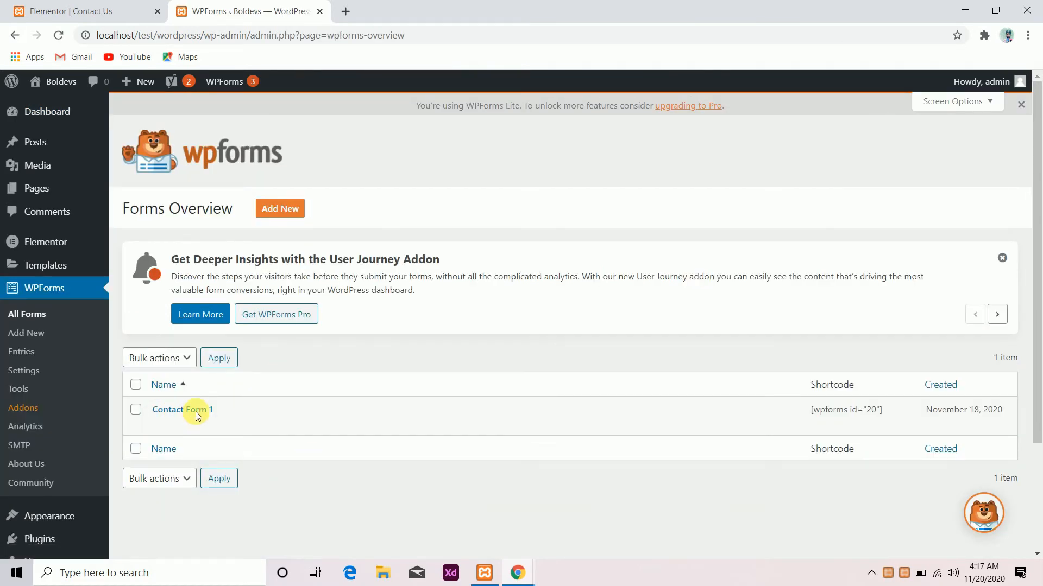
{"action": "mouse_move", "coordinate": [169, 410]}
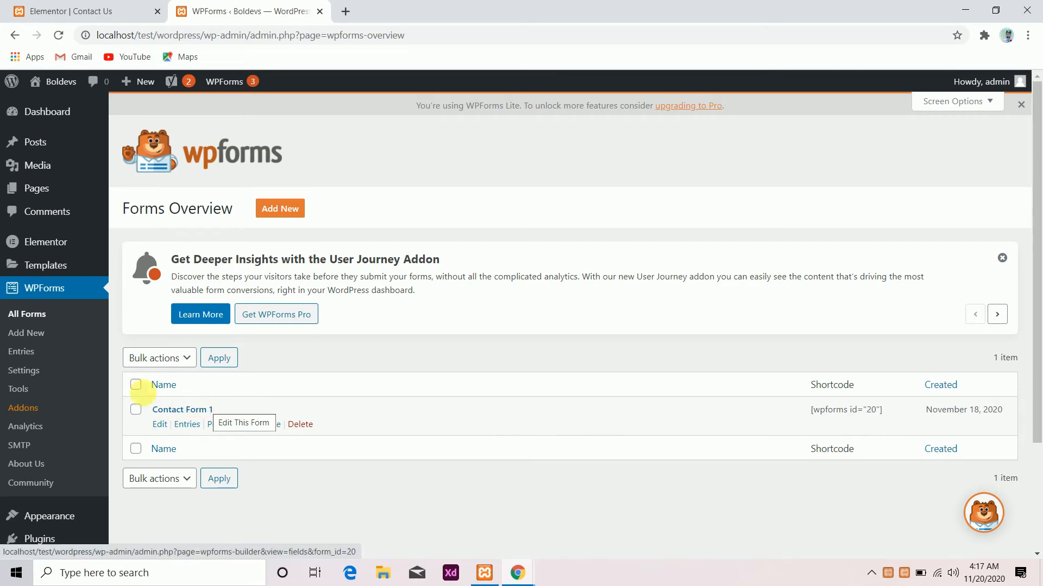
Create a form named CONTACT from the Simple Contact Form template and look over the available form fields
{"action": "left_click", "coordinate": [22, 334]}
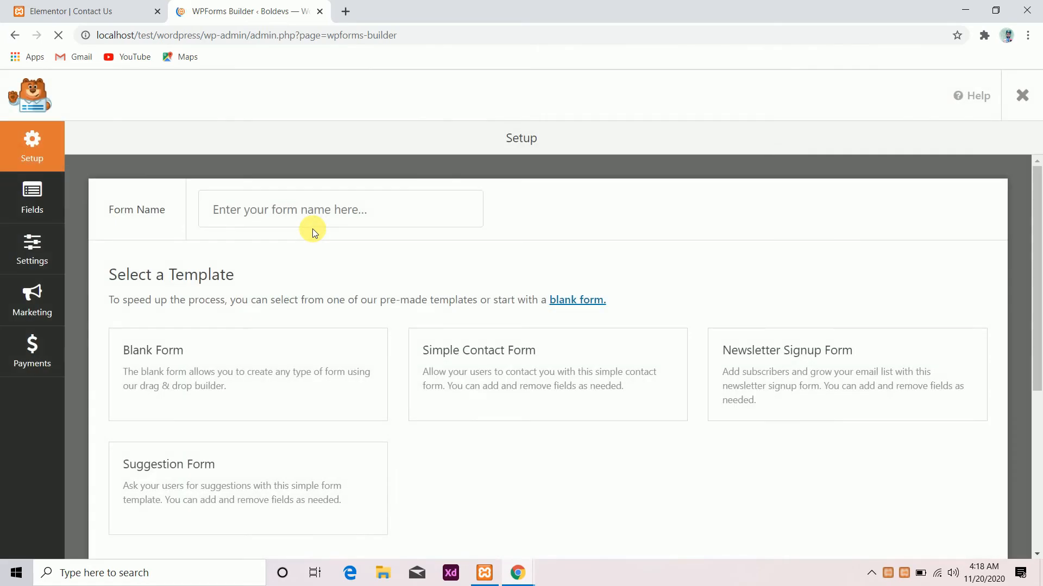
{"action": "left_click", "coordinate": [303, 215]}
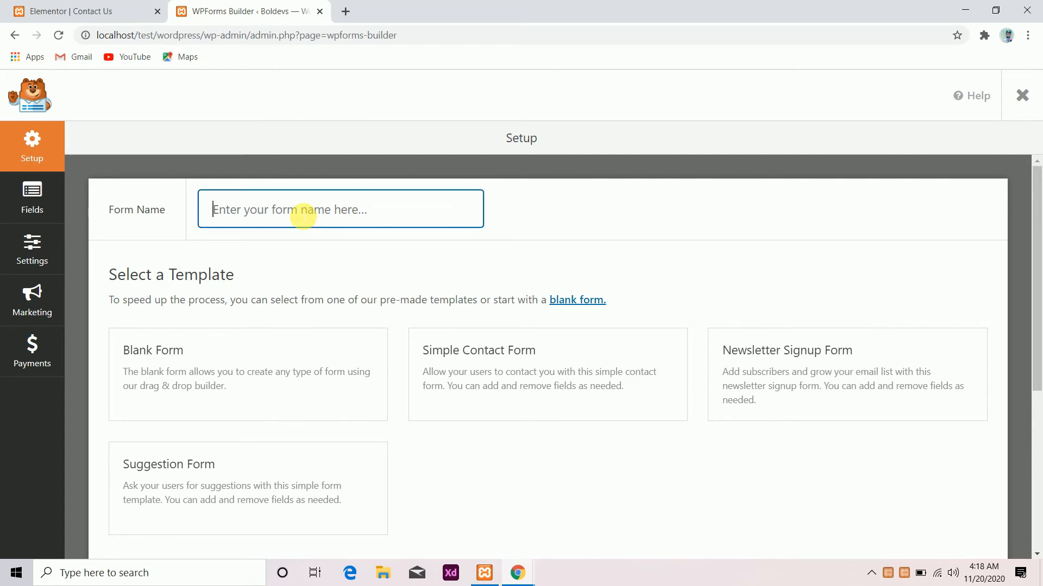
{"action": "type", "text": "C"}
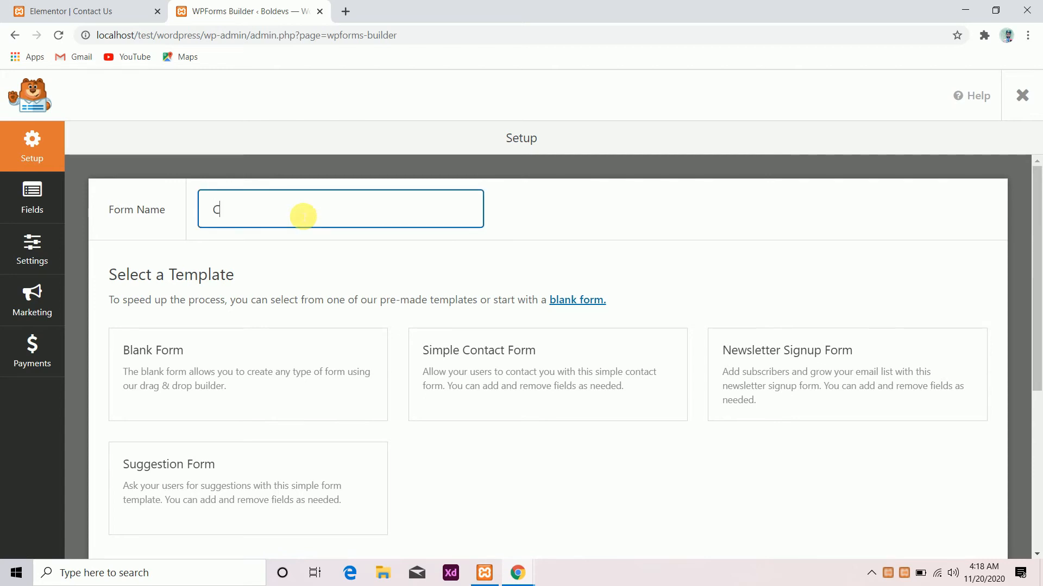
{"action": "type", "text": "ONTACT"}
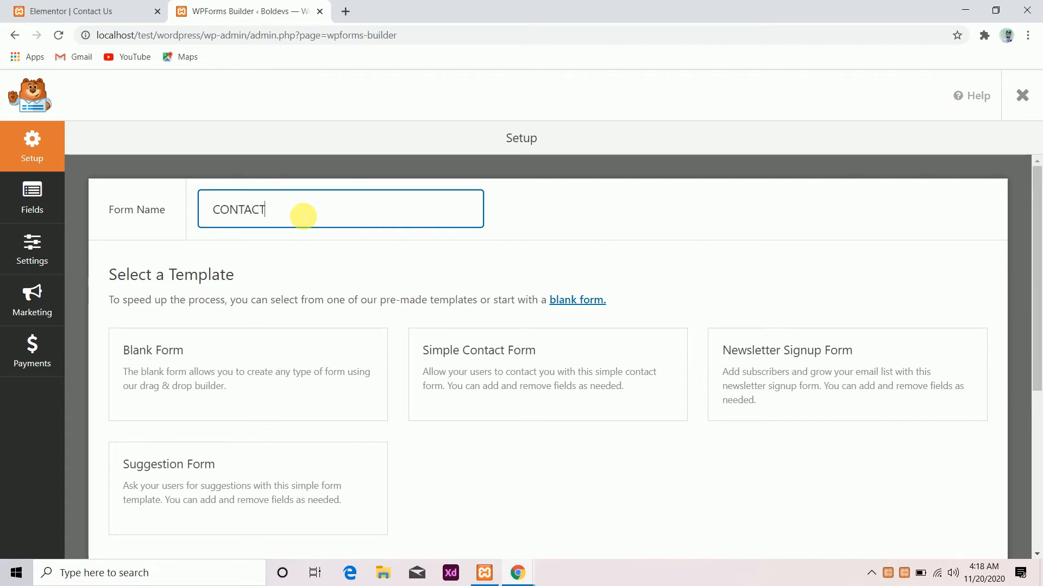
{"action": "mouse_move", "coordinate": [477, 375]}
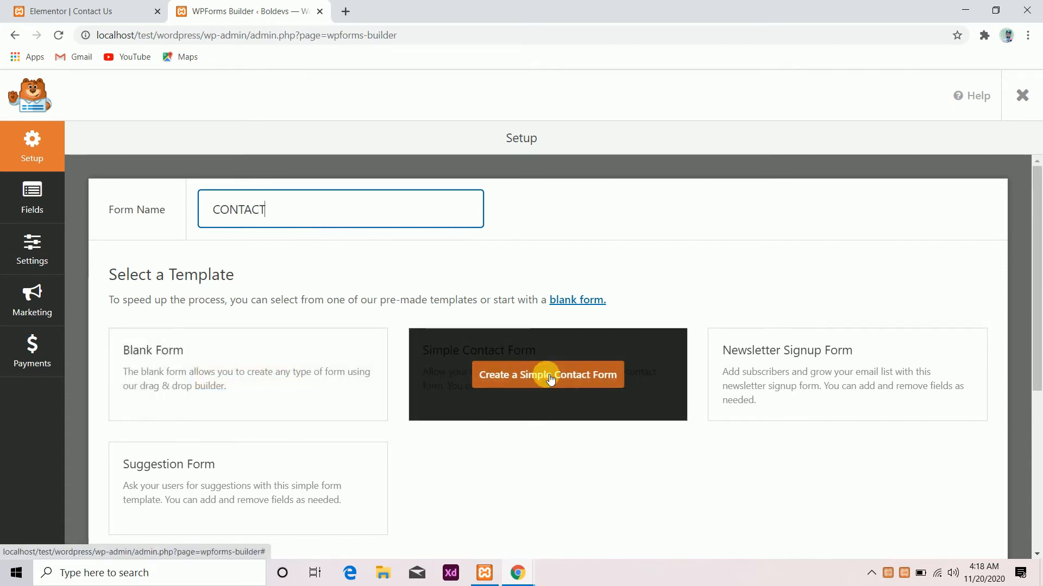
{"action": "mouse_move", "coordinate": [133, 360]}
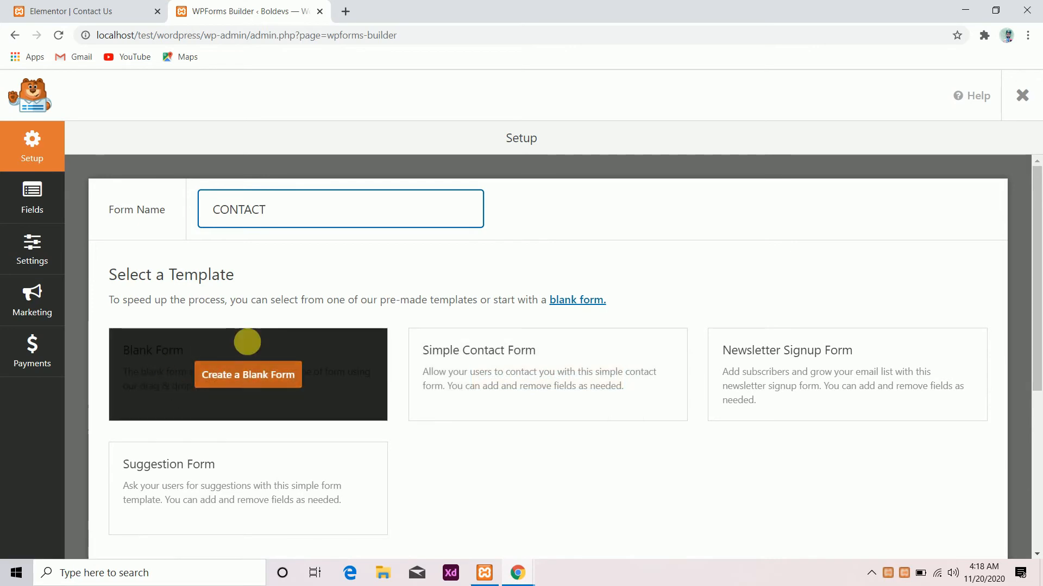
{"action": "mouse_move", "coordinate": [518, 374]}
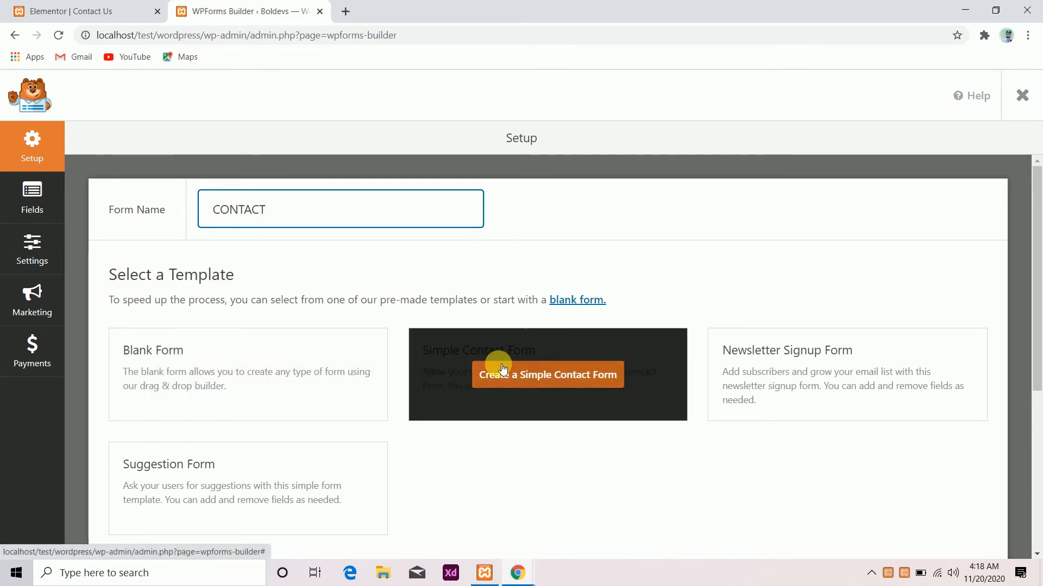
{"action": "left_click", "coordinate": [532, 380]}
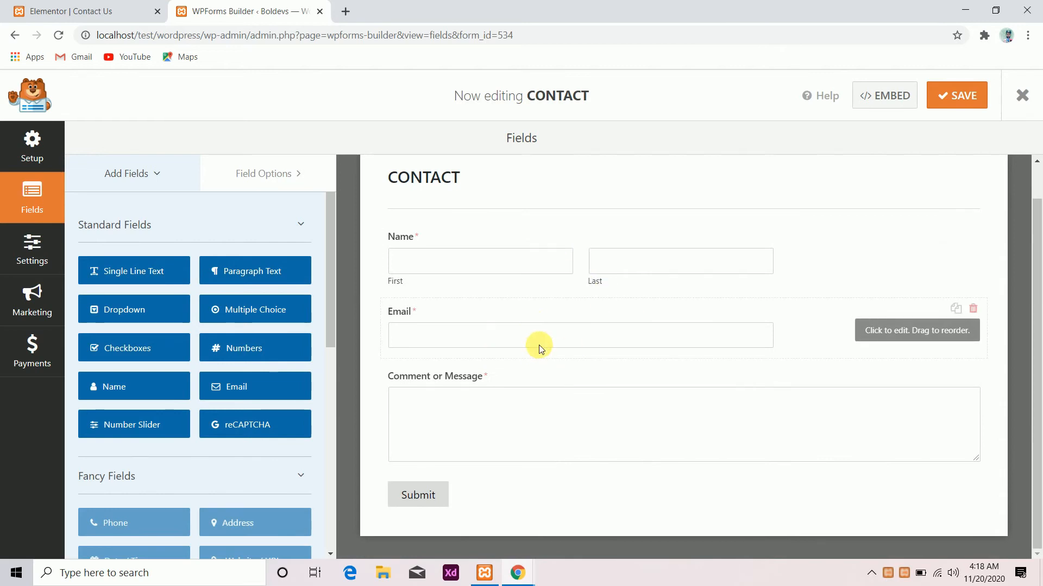
{"action": "scroll", "coordinate": [536, 345], "scroll_direction": "up", "scroll_amount": 1}
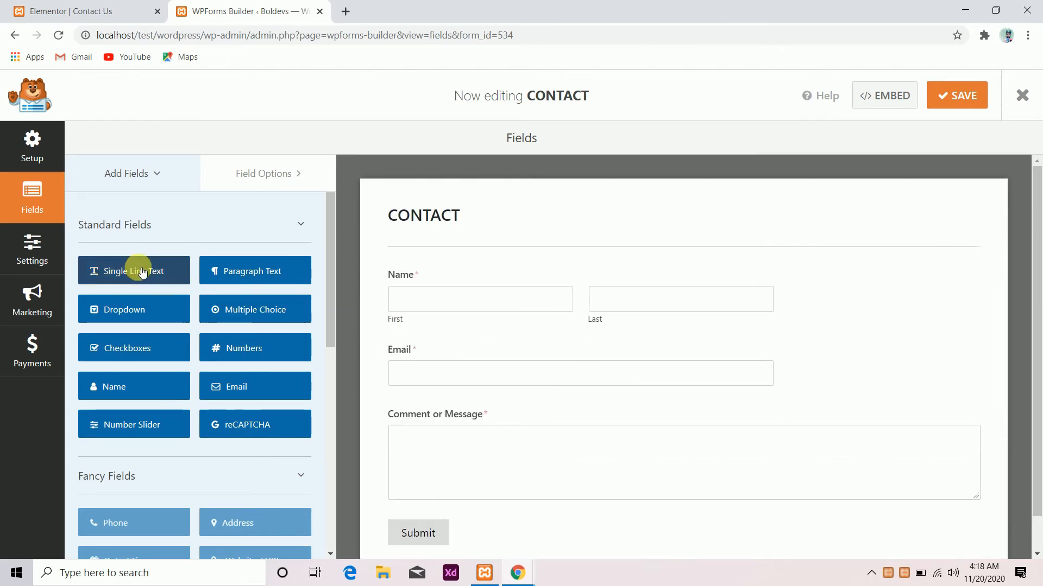
{"action": "scroll", "coordinate": [235, 388], "scroll_direction": "down", "scroll_amount": 3}
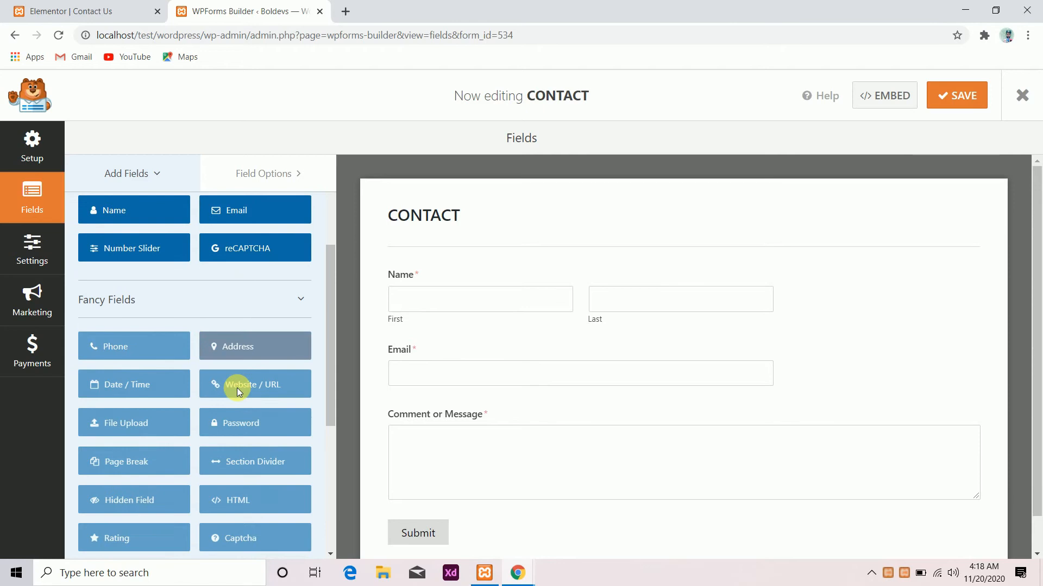
Look over the remaining form fields, save the CONTACT form and close the form builder
{"action": "scroll", "coordinate": [249, 325], "scroll_direction": "down", "scroll_amount": 2}
{"action": "scroll", "coordinate": [261, 324], "scroll_direction": "down", "scroll_amount": 3}
{"action": "scroll", "coordinate": [261, 325], "scroll_direction": "up", "scroll_amount": 8}
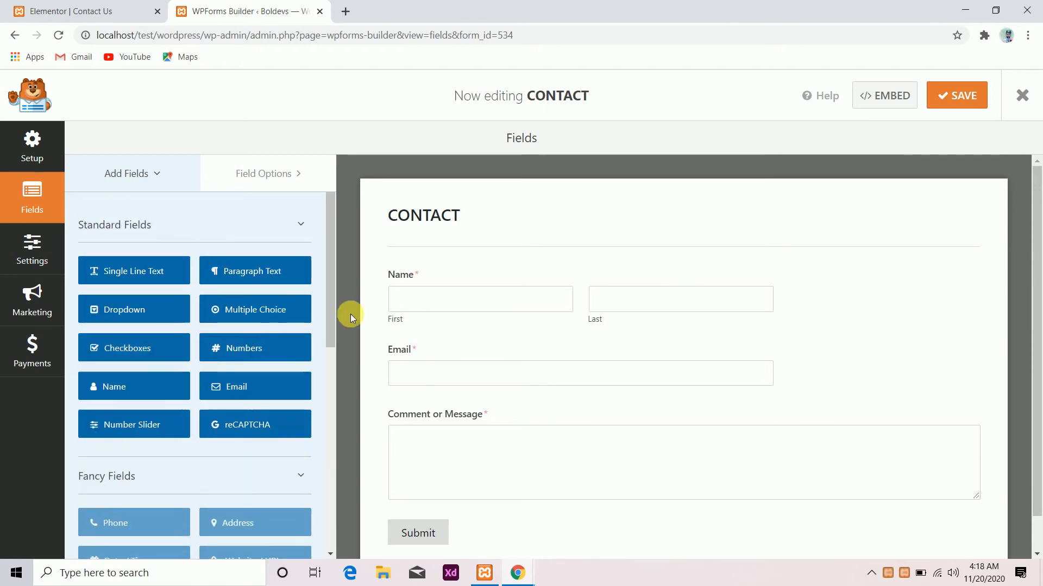
{"action": "left_click", "coordinate": [978, 96]}
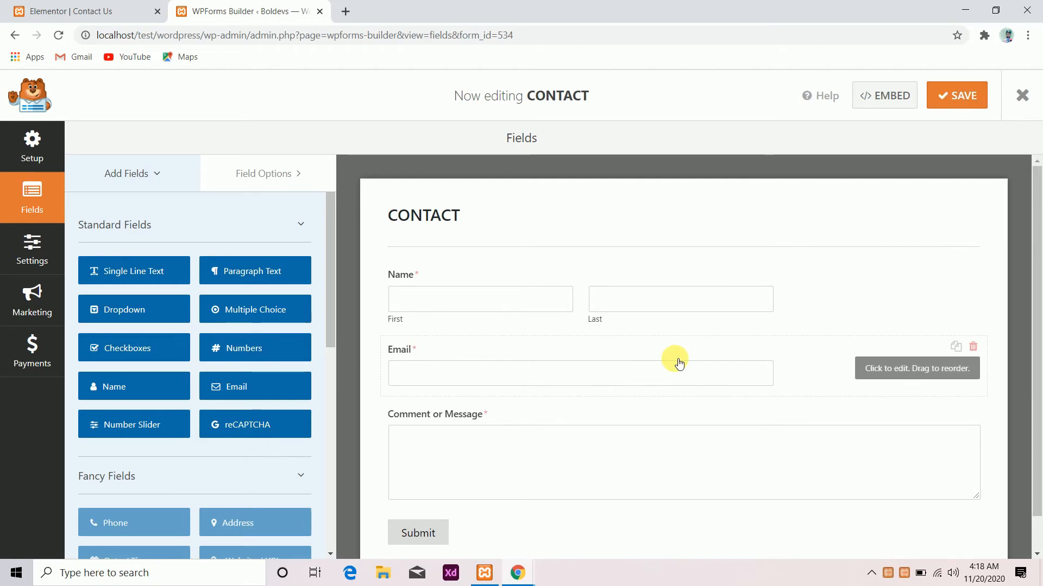
{"action": "left_click", "coordinate": [1023, 97]}
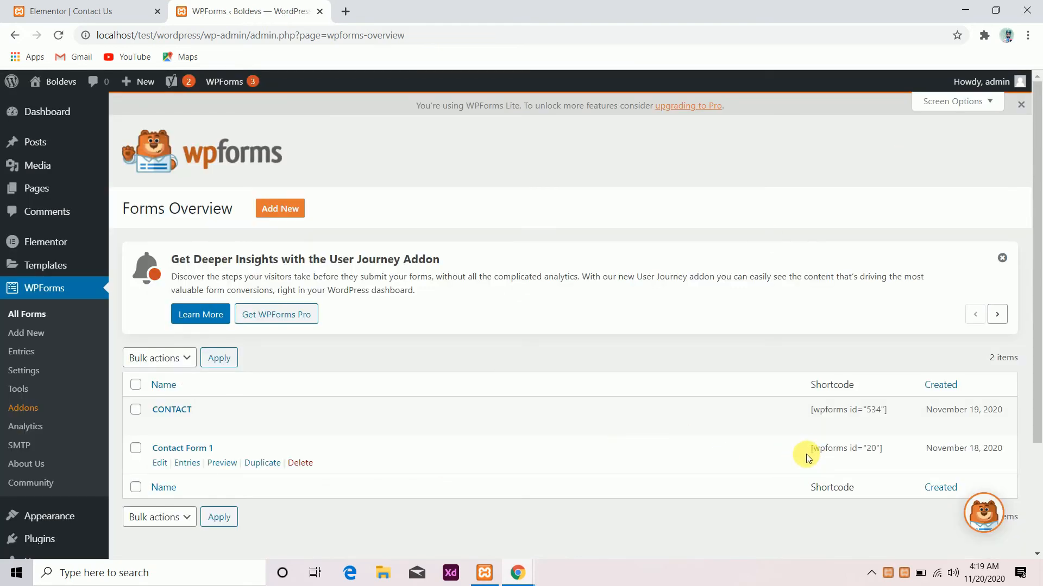
Copy the shortcode of the CONTACT form from the forms overview
{"action": "left_click_drag", "start_coordinate": [810, 410], "coordinate": [891, 413]}
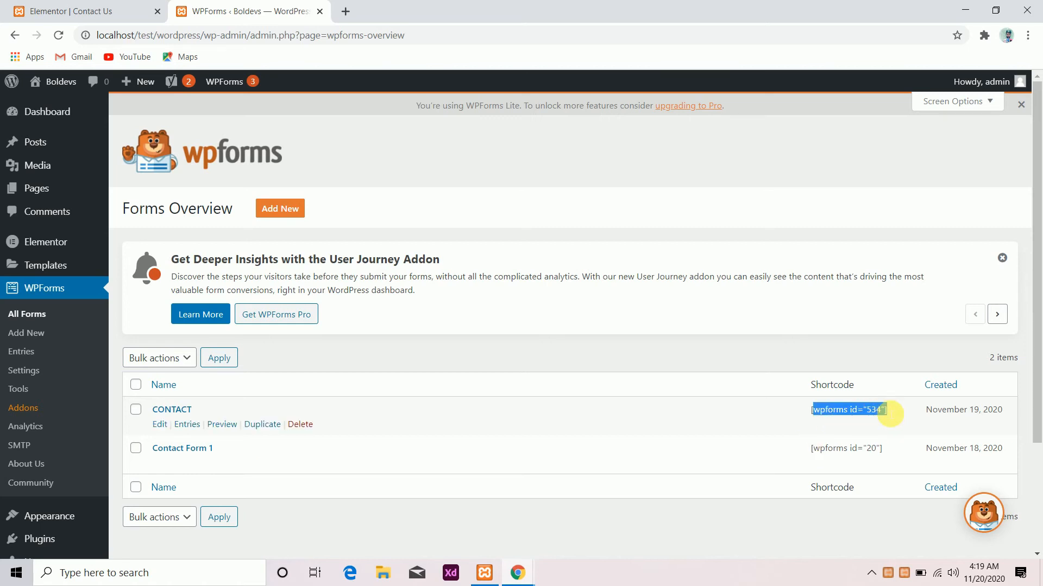
{"action": "left_click", "coordinate": [798, 418]}
{"action": "left_click_drag", "start_coordinate": [806, 414], "coordinate": [891, 413]}
{"action": "right_click", "coordinate": [893, 412]}
{"action": "left_click", "coordinate": [837, 419]}
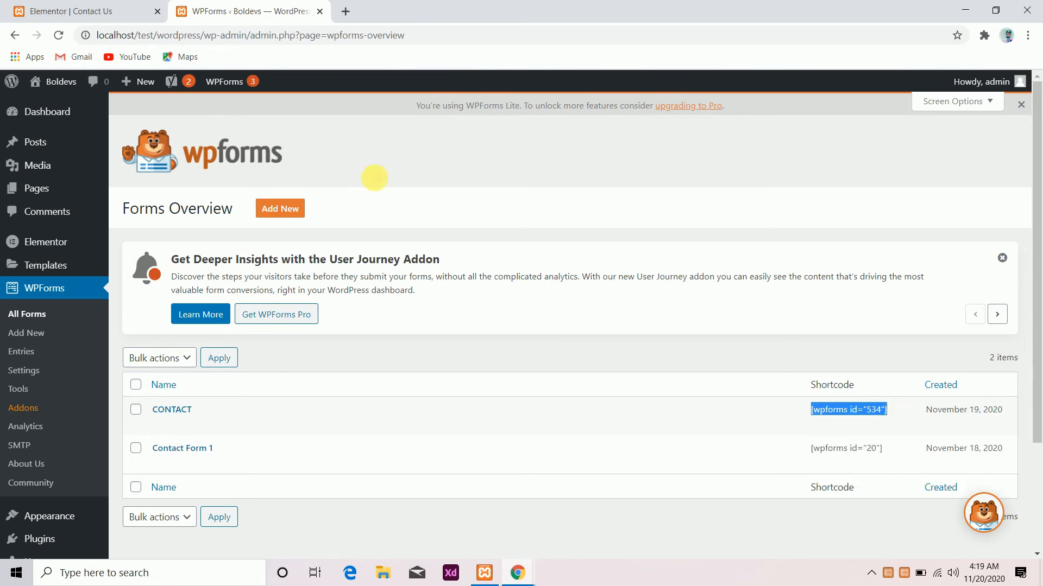
Switch to the Contact Us tab and reload the Elementor editor
{"action": "left_click", "coordinate": [81, 11]}
{"action": "left_click", "coordinate": [58, 36]}
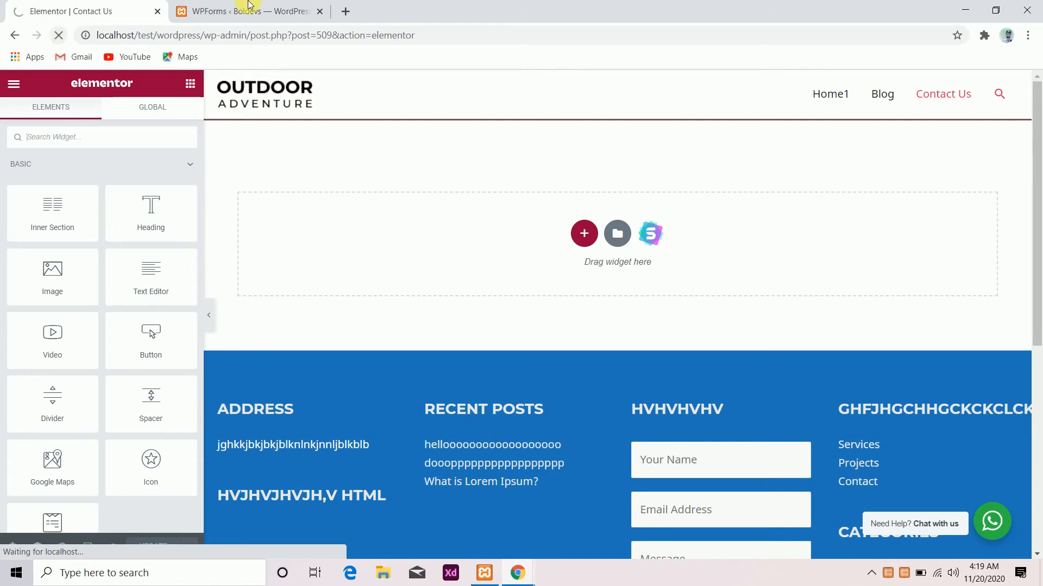
{"action": "left_click", "coordinate": [239, 10]}
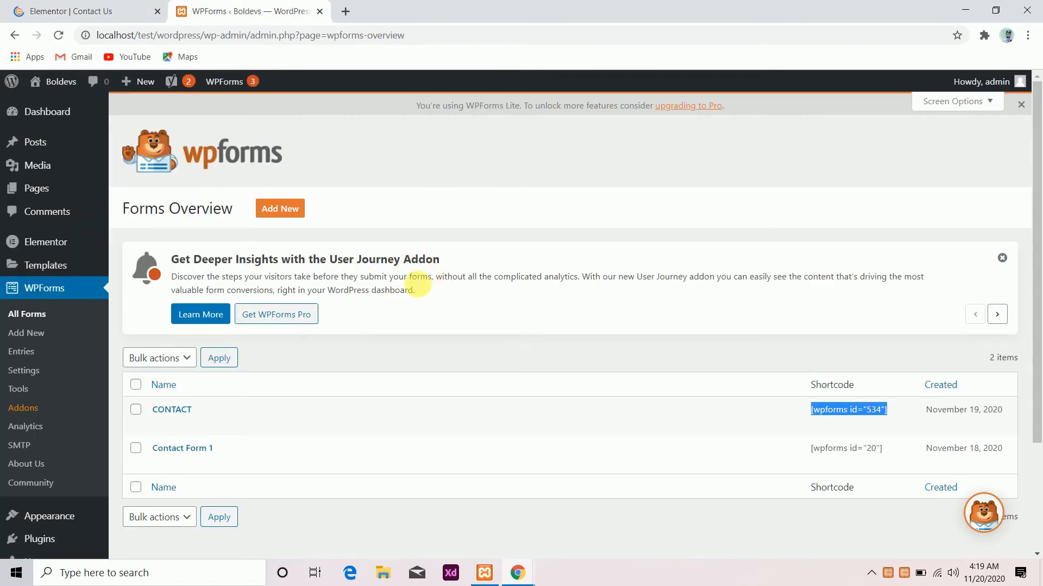
{"action": "left_click", "coordinate": [90, 6]}
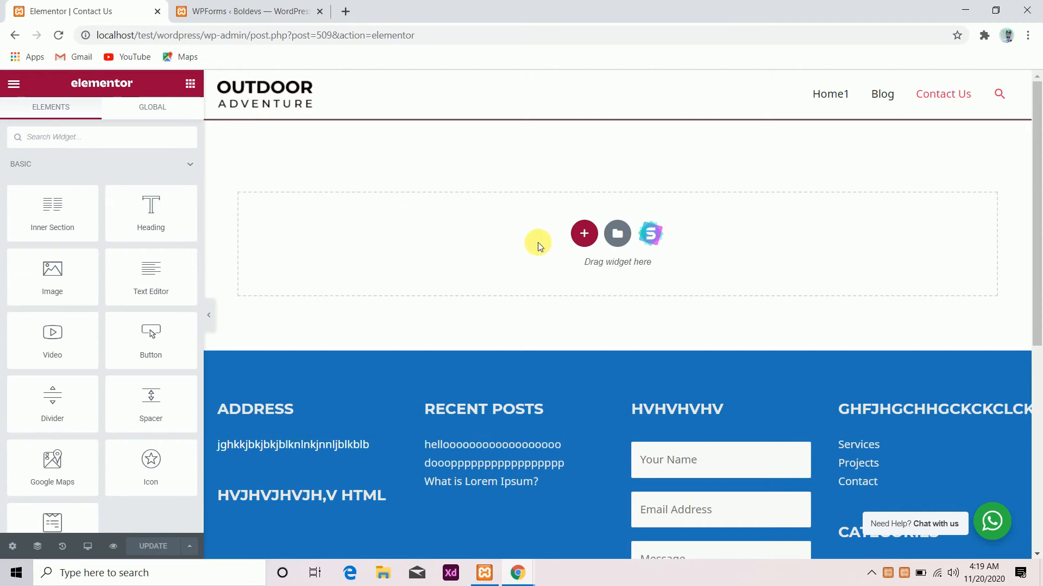
Add a single-column section to the empty page and place an Image widget in it
{"action": "left_click", "coordinate": [584, 234]}
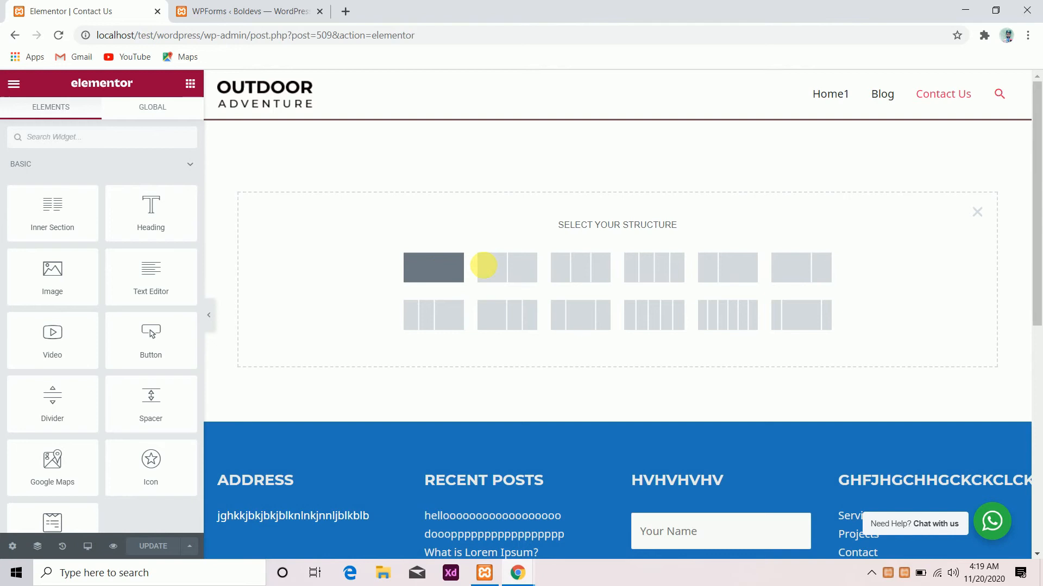
{"action": "left_click", "coordinate": [450, 270]}
{"action": "left_click", "coordinate": [618, 137]}
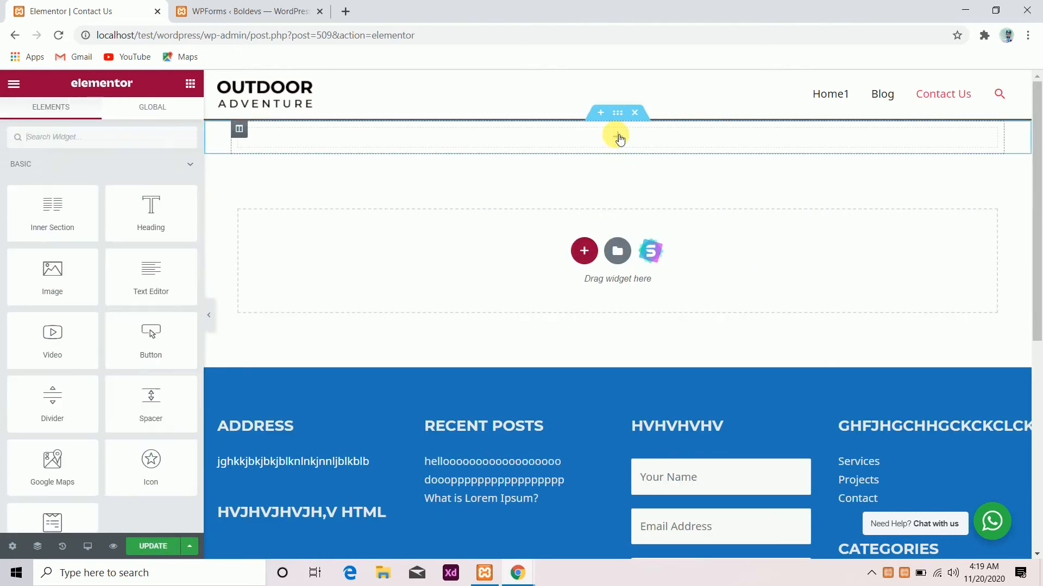
{"action": "left_click_drag", "start_coordinate": [51, 272], "coordinate": [373, 137]}
Insert mountain-3.jpg from the media library into the Image widget, with the image size Large - 1024 x 1024
{"action": "left_click", "coordinate": [88, 259]}
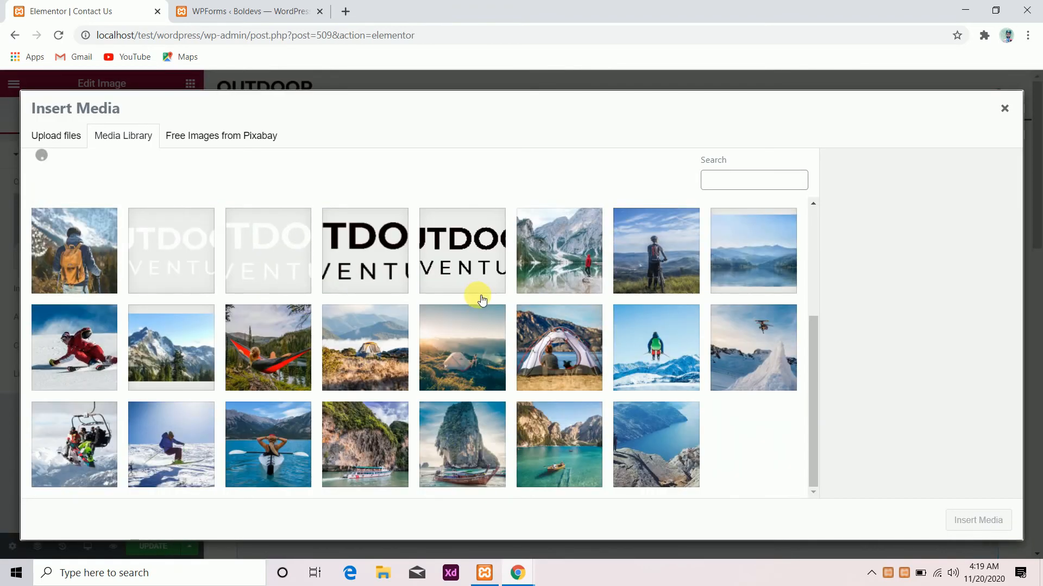
{"action": "left_click", "coordinate": [477, 325]}
{"action": "left_click", "coordinate": [583, 425]}
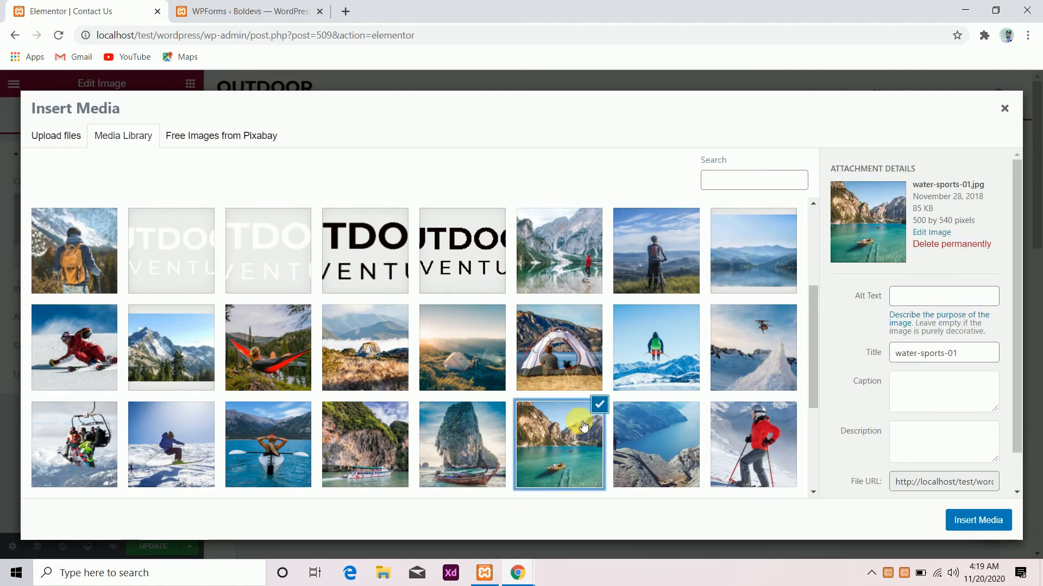
{"action": "left_click", "coordinate": [650, 451]}
{"action": "left_click", "coordinate": [767, 446]}
{"action": "left_click", "coordinate": [646, 441]}
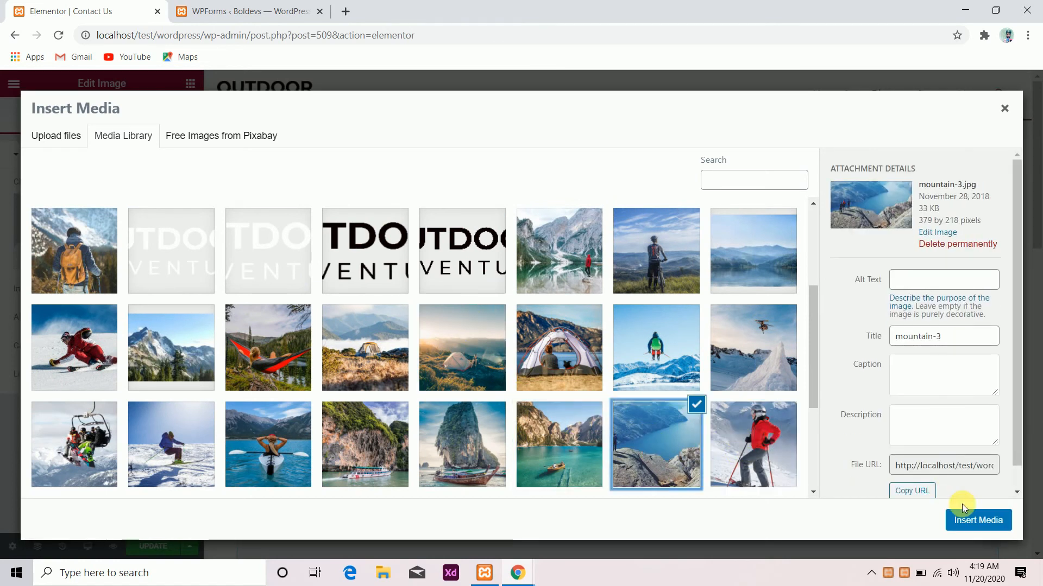
{"action": "left_click", "coordinate": [985, 522]}
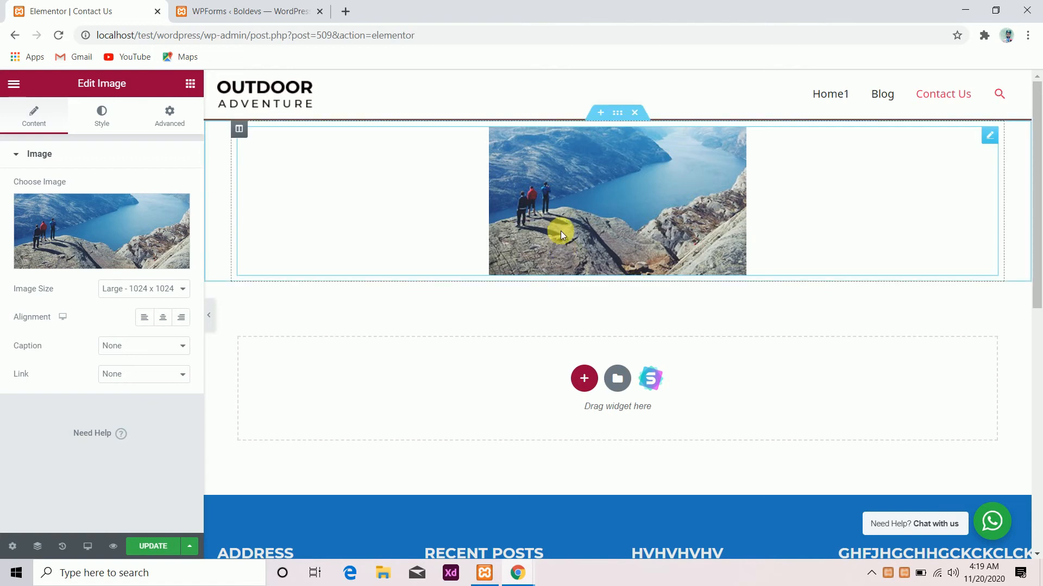
{"action": "left_click", "coordinate": [122, 289]}
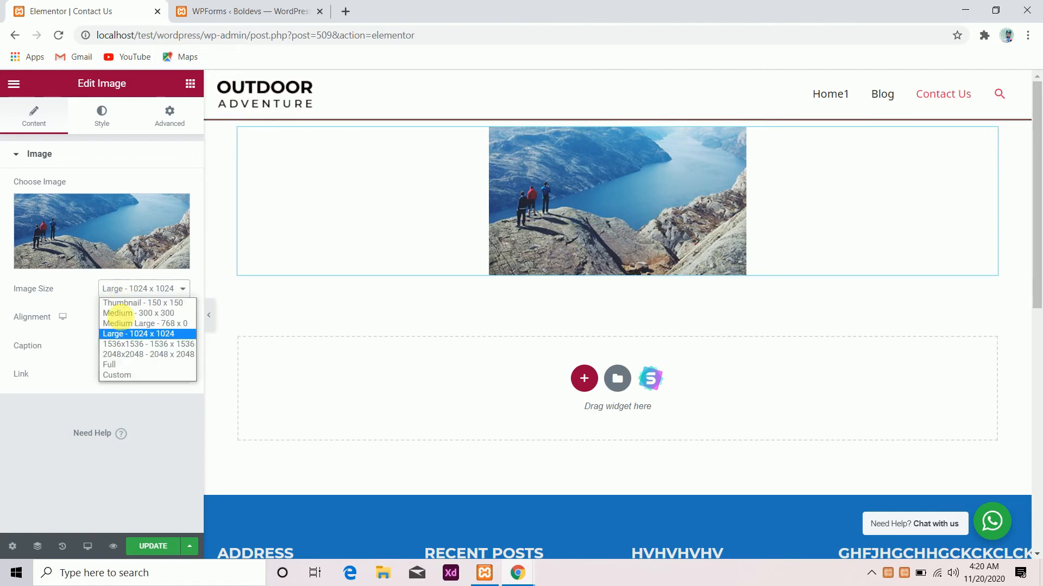
{"action": "left_click", "coordinate": [139, 334]}
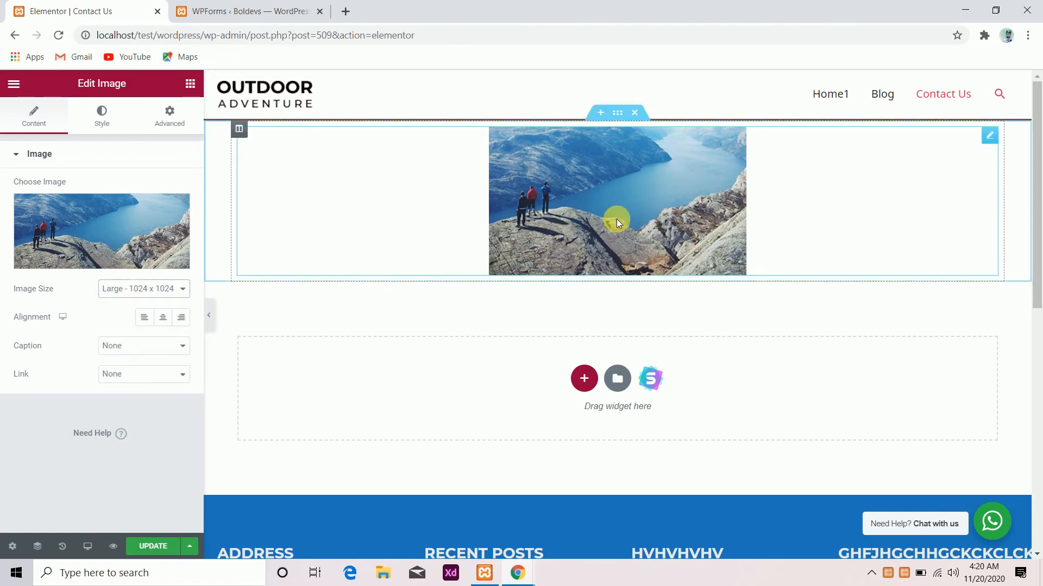
Add a single-column section below the image and search the widgets for SHORT
{"action": "left_click", "coordinate": [594, 386]}
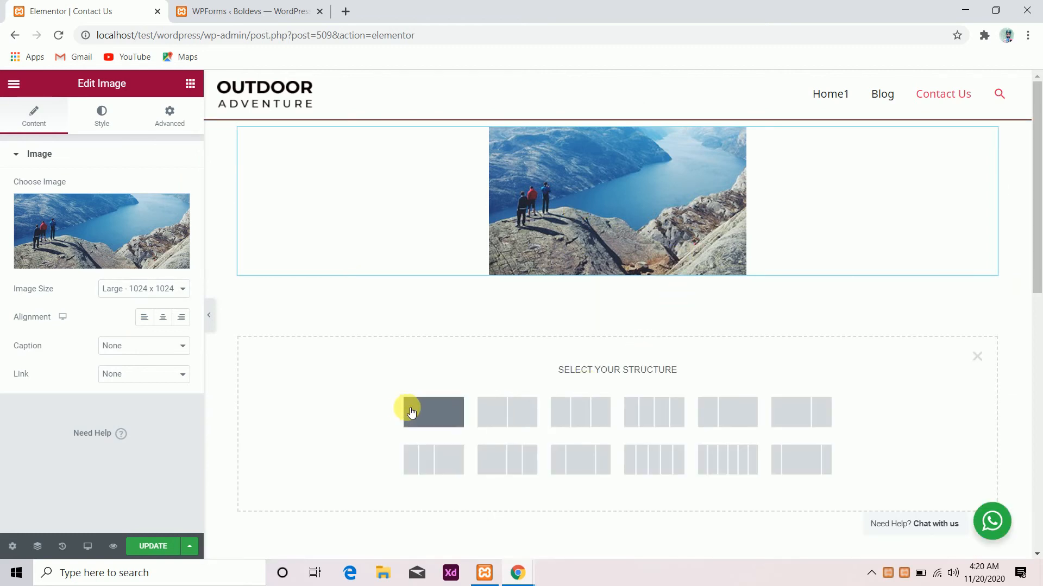
{"action": "left_click", "coordinate": [439, 419]}
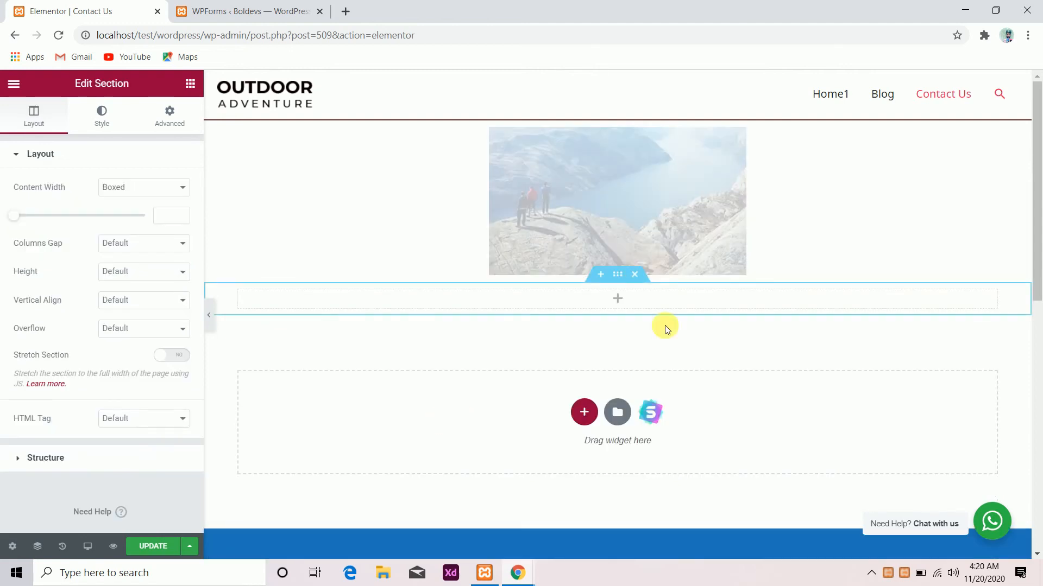
{"action": "left_click", "coordinate": [619, 299]}
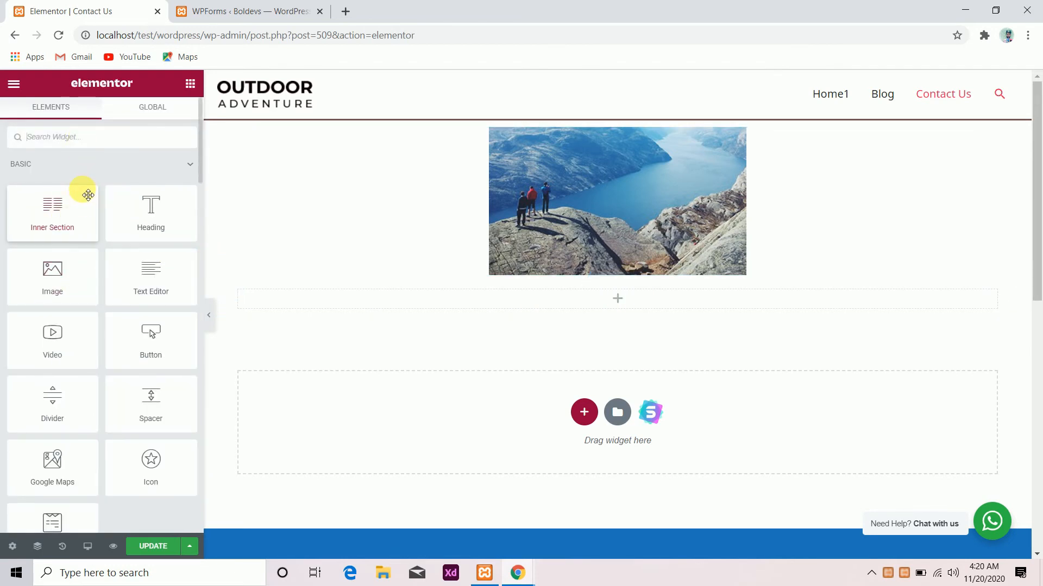
{"action": "type", "text": "SHORT"}
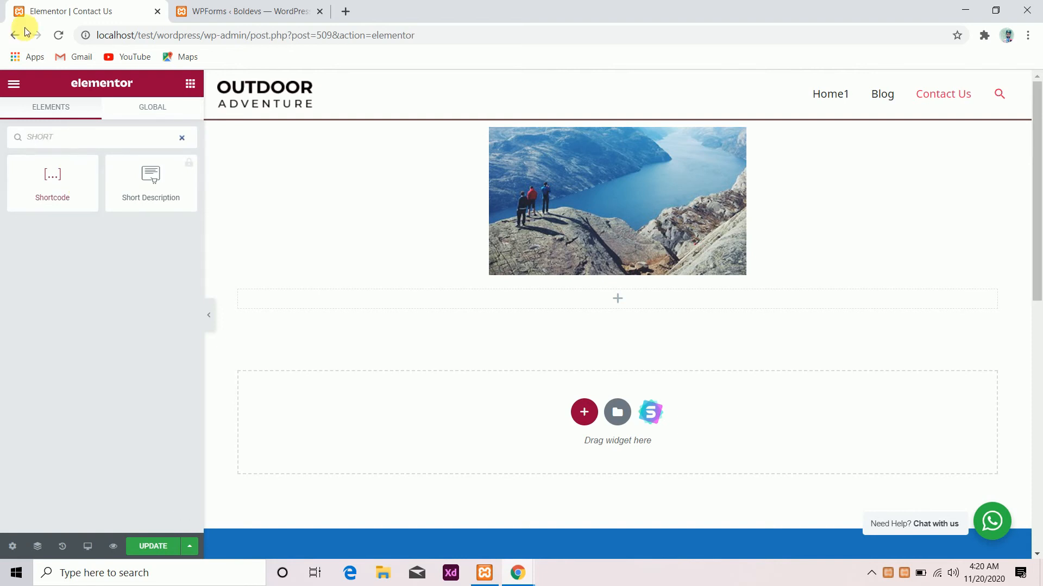
Place a Shortcode widget in the section below the image and enter the shortcode [wpforms id="534"]
{"action": "left_click", "coordinate": [220, 10]}
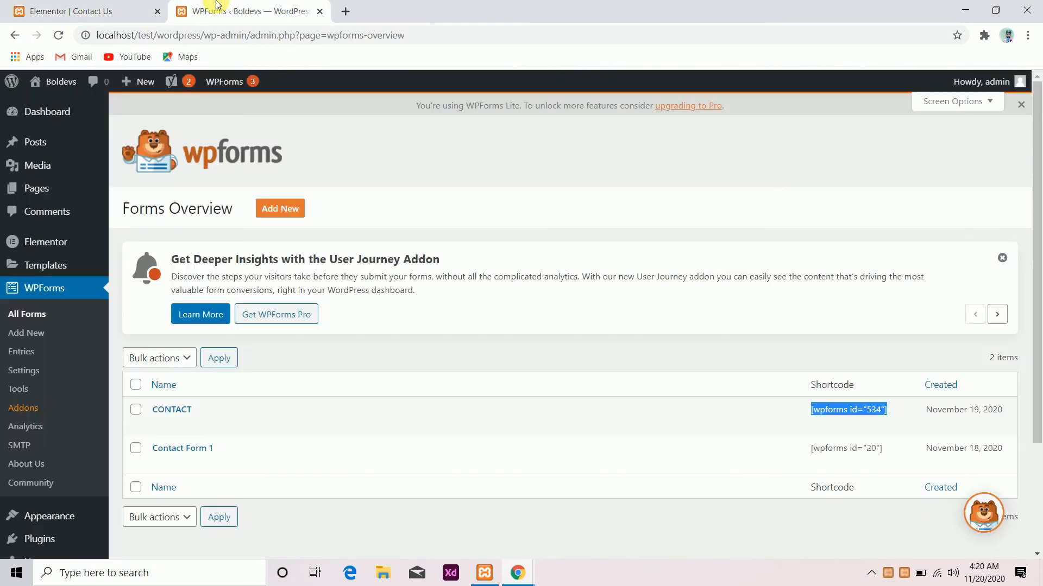
{"action": "left_click", "coordinate": [832, 389]}
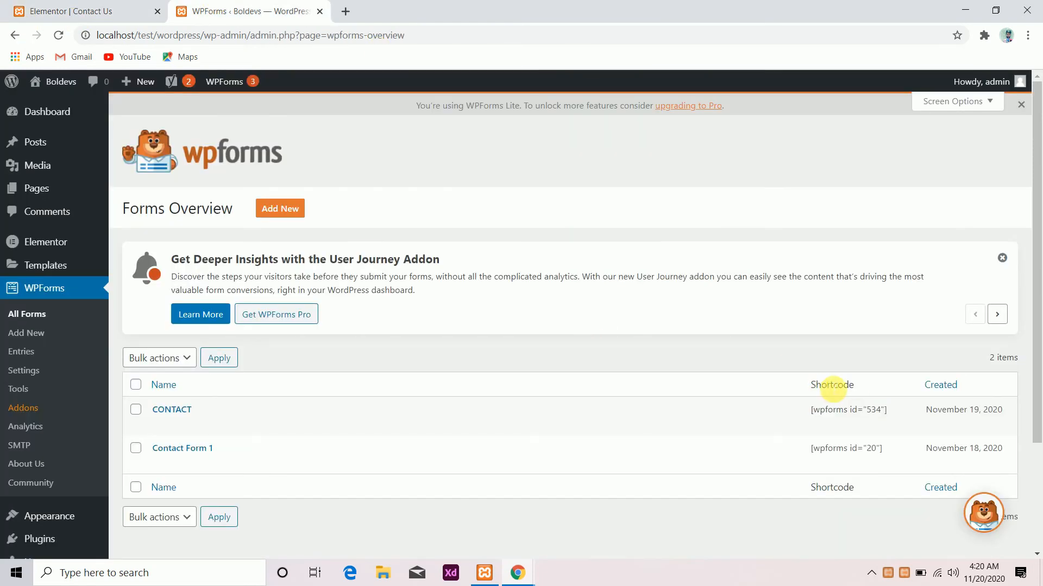
{"action": "left_click", "coordinate": [144, 8]}
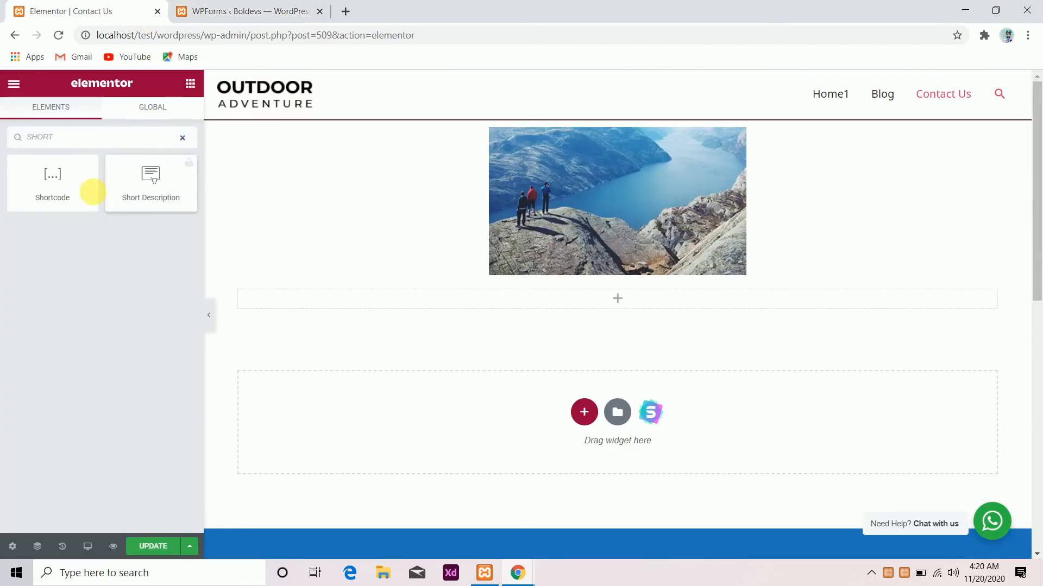
{"action": "left_click_drag", "start_coordinate": [60, 177], "coordinate": [441, 302]}
{"action": "left_click", "coordinate": [113, 262]}
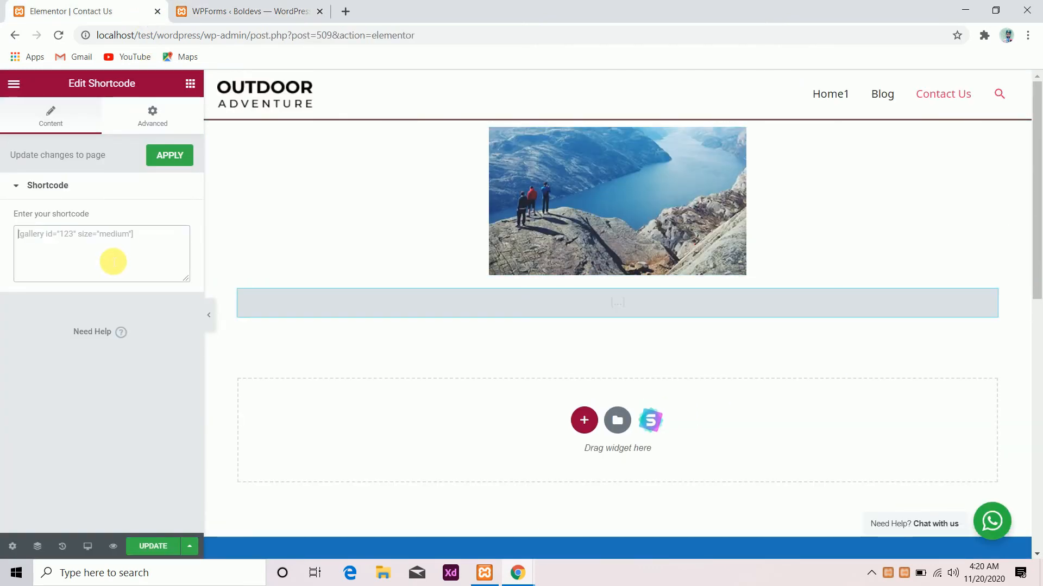
{"action": "type", "text": "[wpforms id=\"534\"]"}
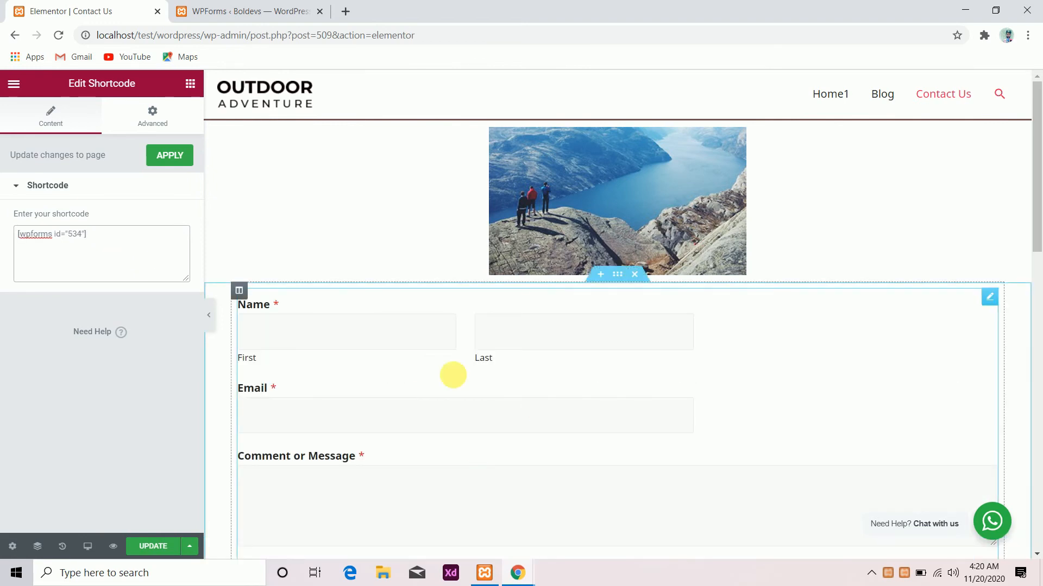
{"action": "scroll", "coordinate": [410, 444], "scroll_direction": "down", "scroll_amount": 3}
{"action": "scroll", "coordinate": [410, 444], "scroll_direction": "up", "scroll_amount": 2}
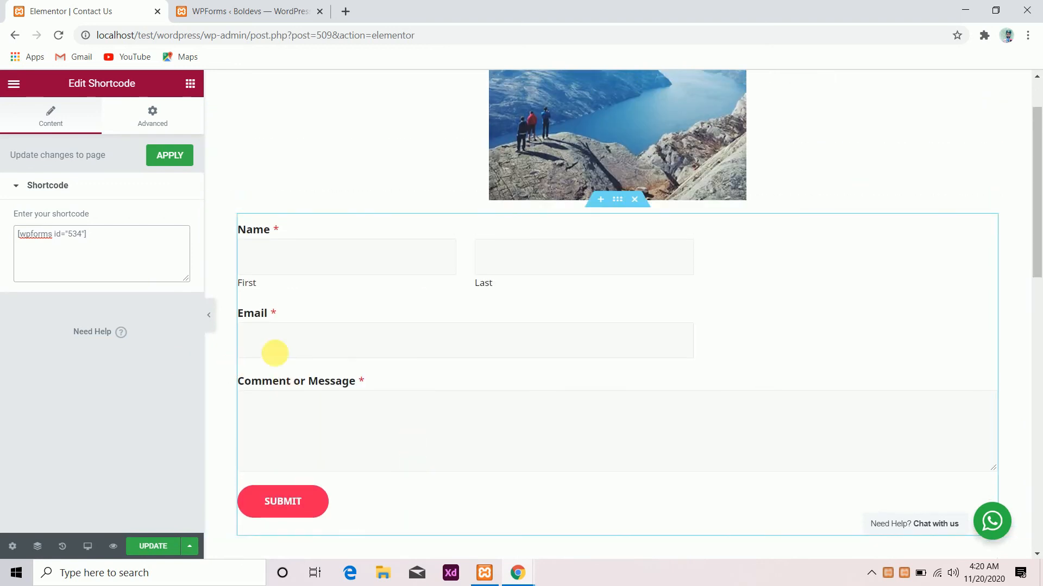
Delete the section holding the shortcode form and add a new single-column section below the image
{"action": "left_click", "coordinate": [641, 201]}
{"action": "left_click", "coordinate": [585, 303]}
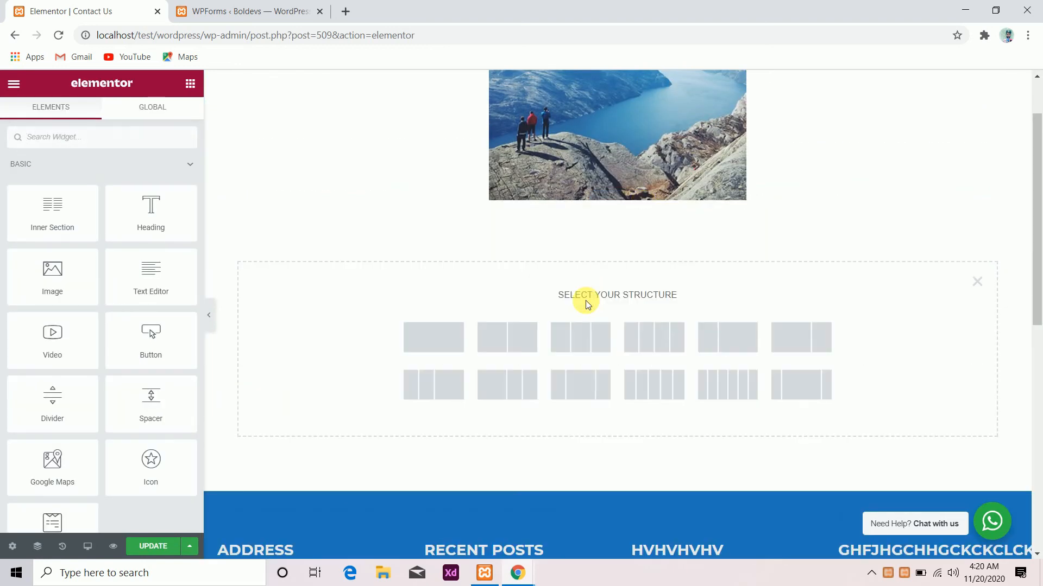
{"action": "left_click", "coordinate": [447, 347]}
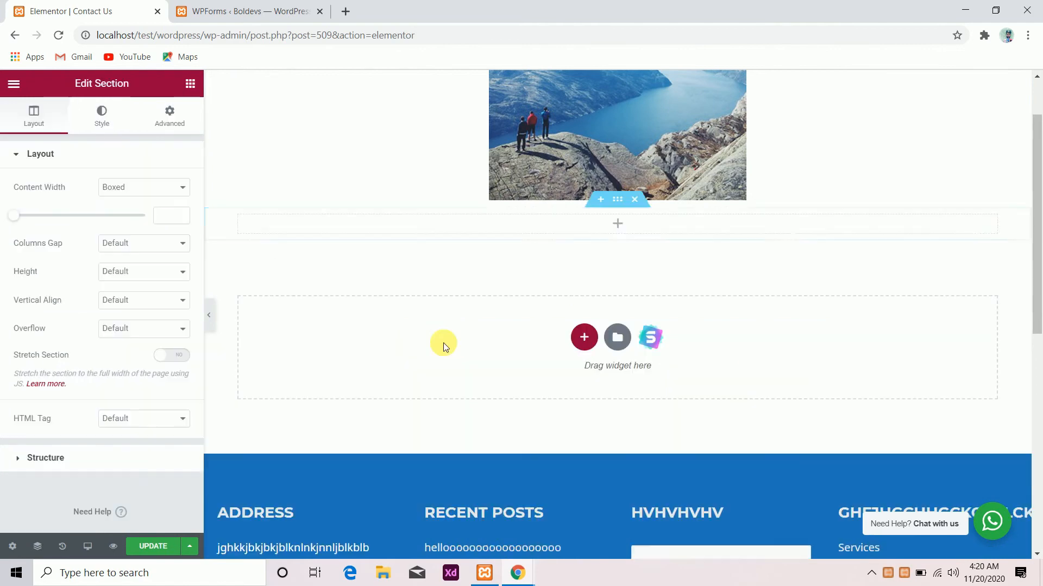
Find the WPForms widget by searching for WP, place it in the new section and select the CONTACT form
{"action": "left_click", "coordinate": [621, 224]}
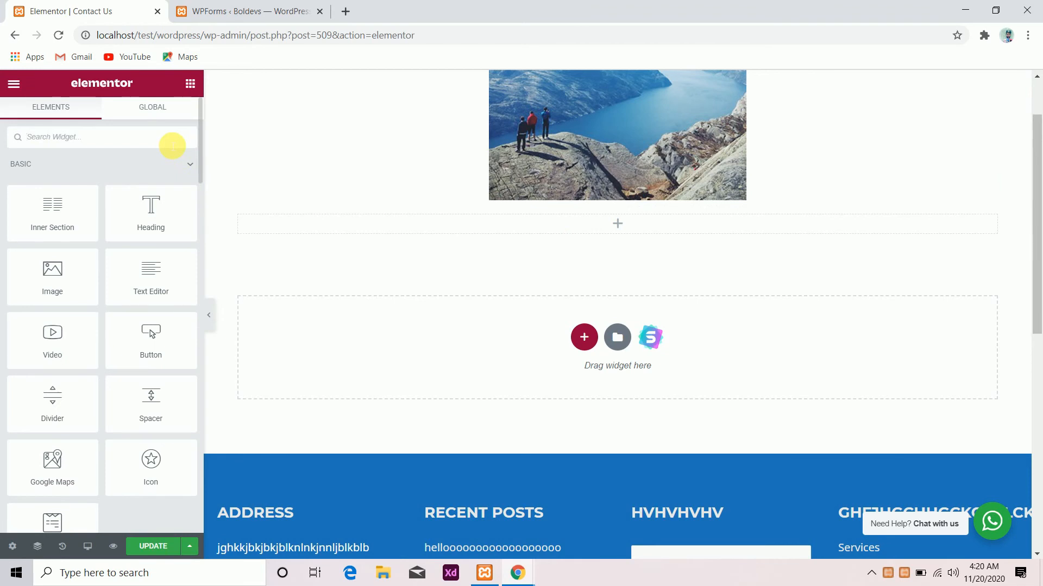
{"action": "type", "text": "W"}
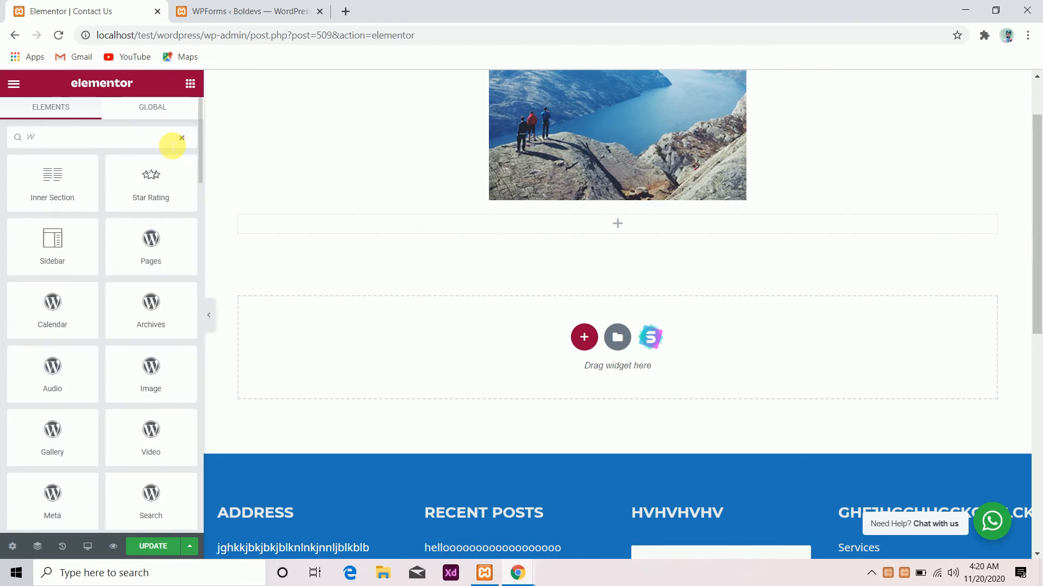
{"action": "type", "text": "P"}
{"action": "left_click_drag", "start_coordinate": [152, 181], "coordinate": [370, 233]}
{"action": "left_click", "coordinate": [182, 202]}
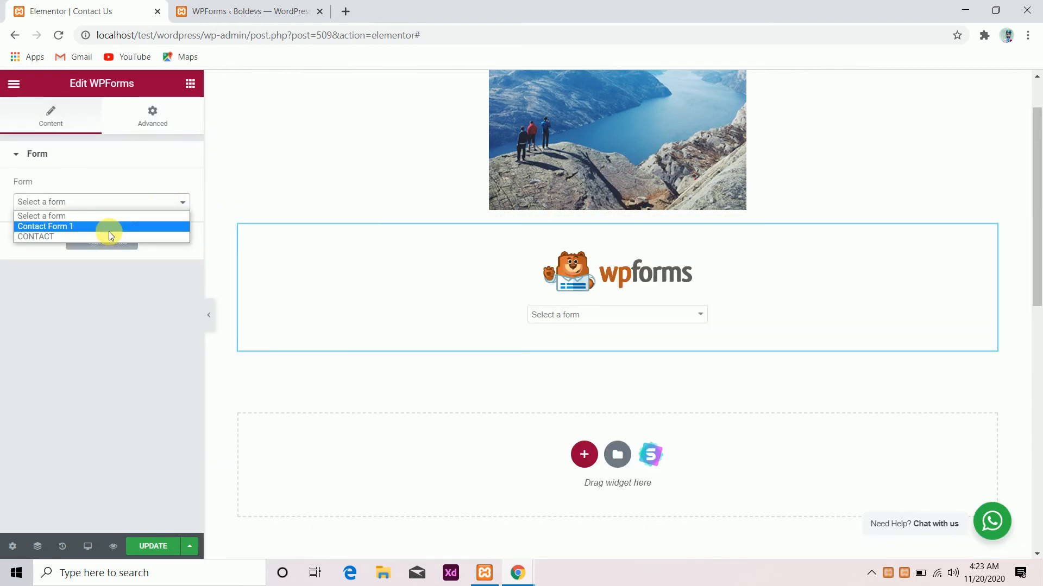
{"action": "left_click", "coordinate": [108, 234]}
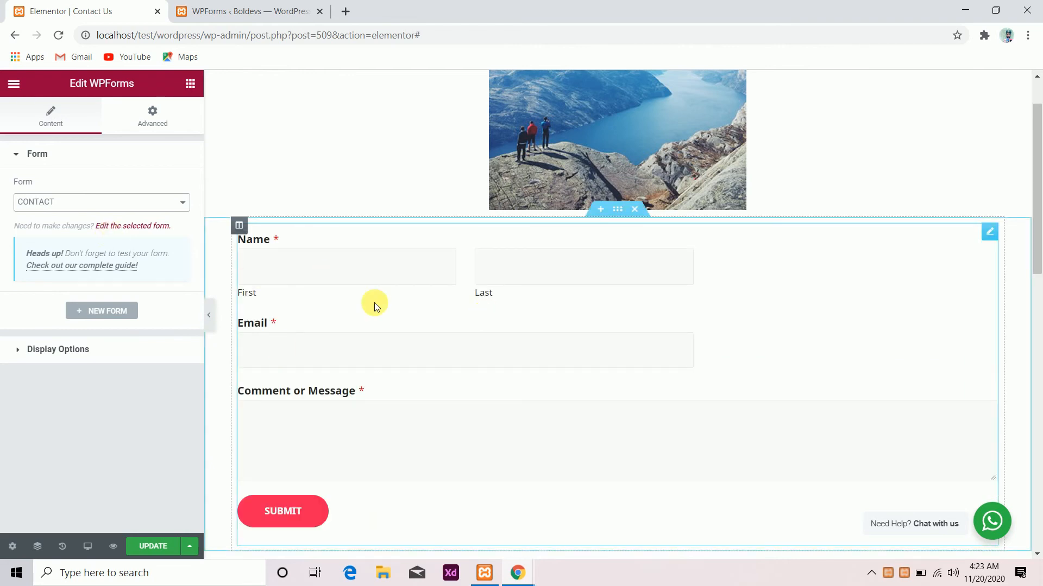
Set the form section's linked top and bottom margins to 50 px
{"action": "left_click", "coordinate": [617, 210]}
{"action": "left_click", "coordinate": [186, 122]}
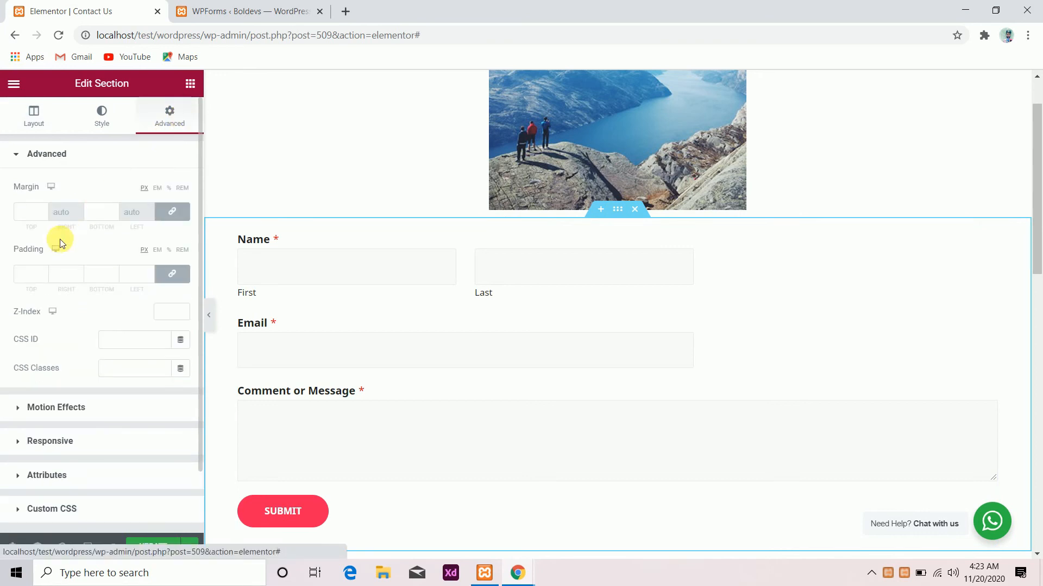
{"action": "left_click", "coordinate": [27, 211]}
{"action": "type", "text": "50"}
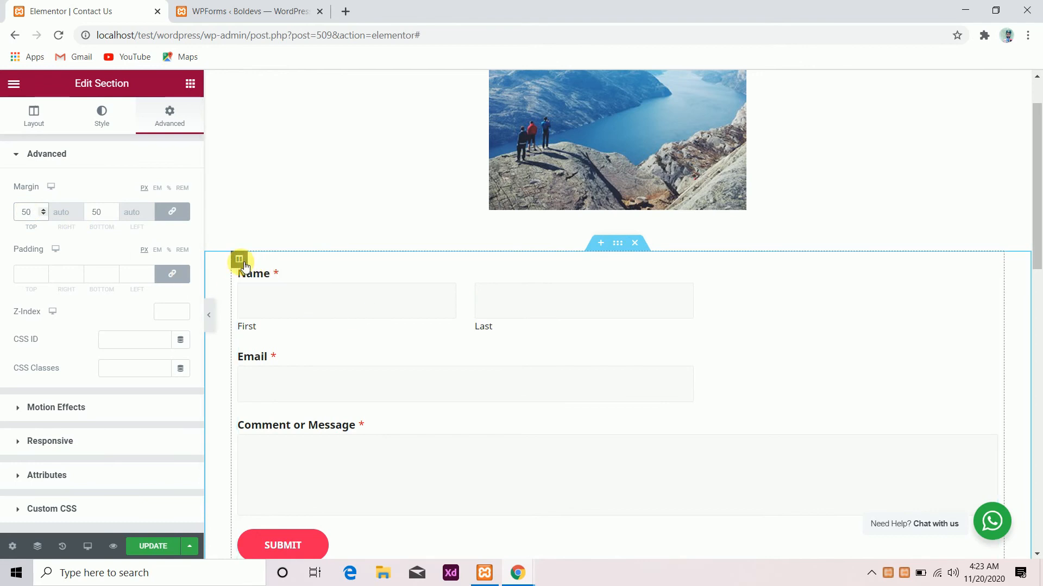
Give the column holding the contact form a solid light blue background, #68CEE9
{"action": "left_click", "coordinate": [240, 261]}
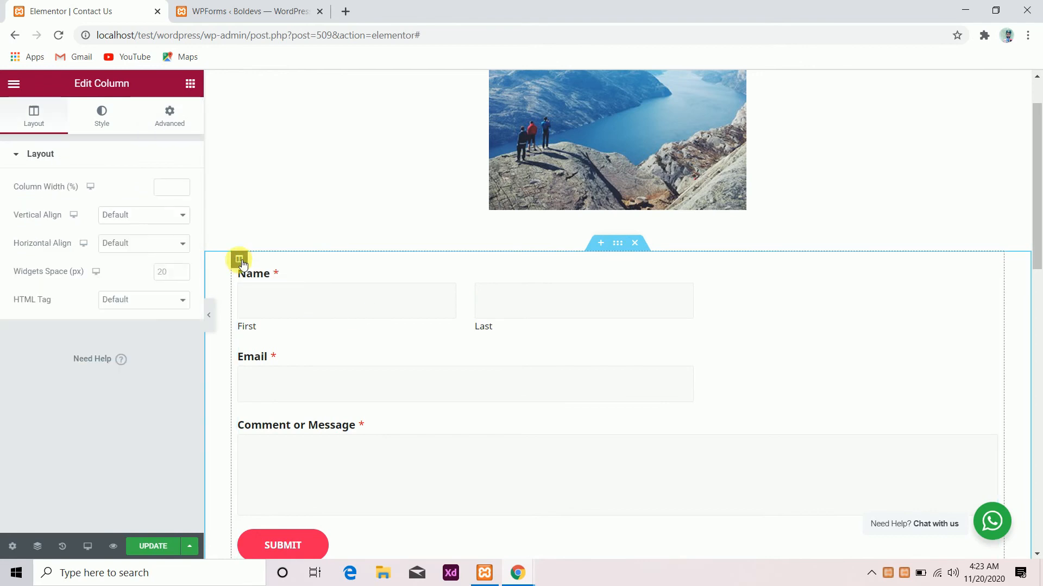
{"action": "left_click", "coordinate": [172, 126]}
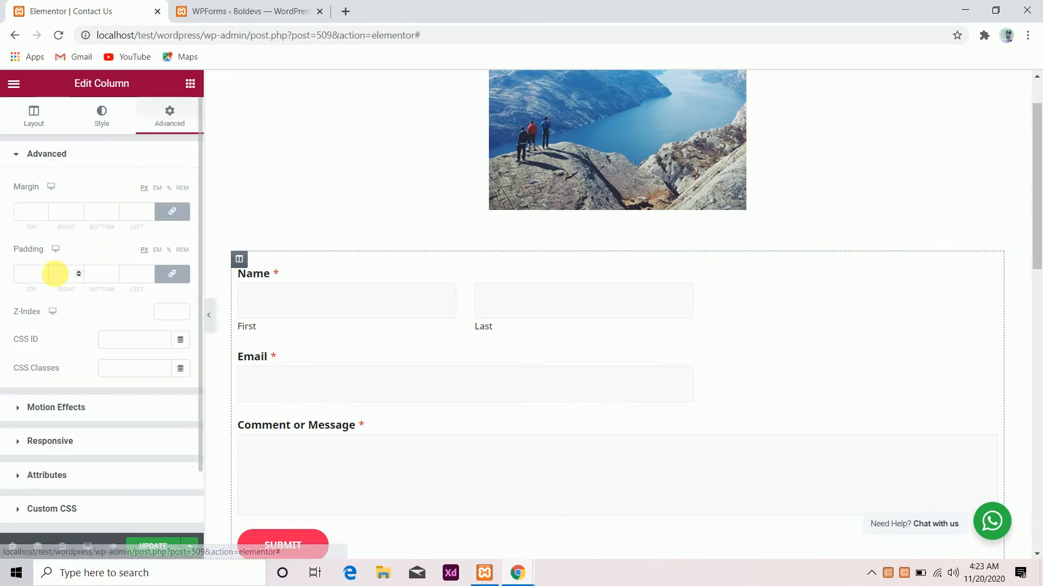
{"action": "left_click", "coordinate": [103, 126]}
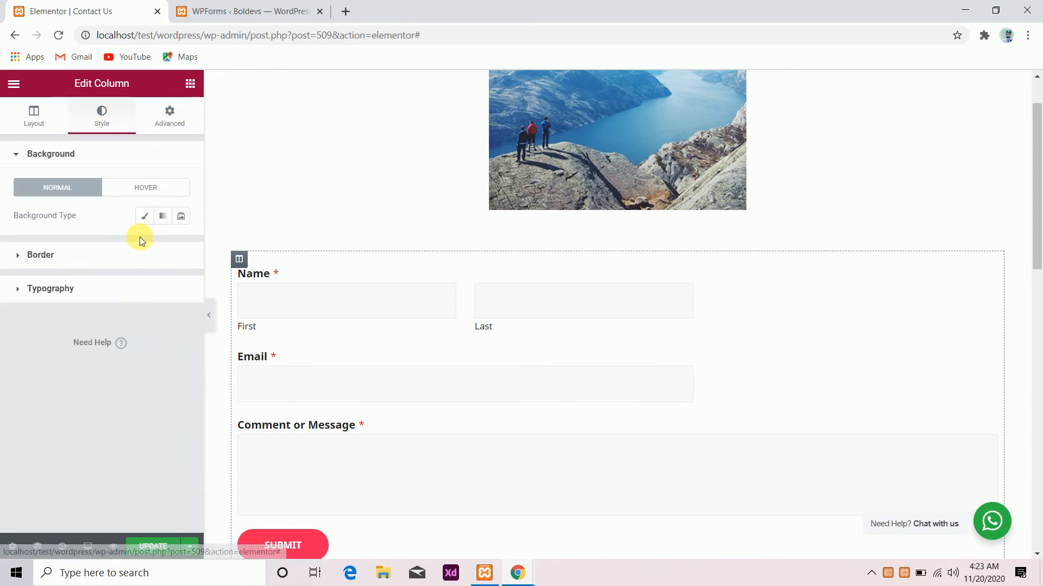
{"action": "left_click", "coordinate": [147, 223]}
{"action": "left_click", "coordinate": [181, 245]}
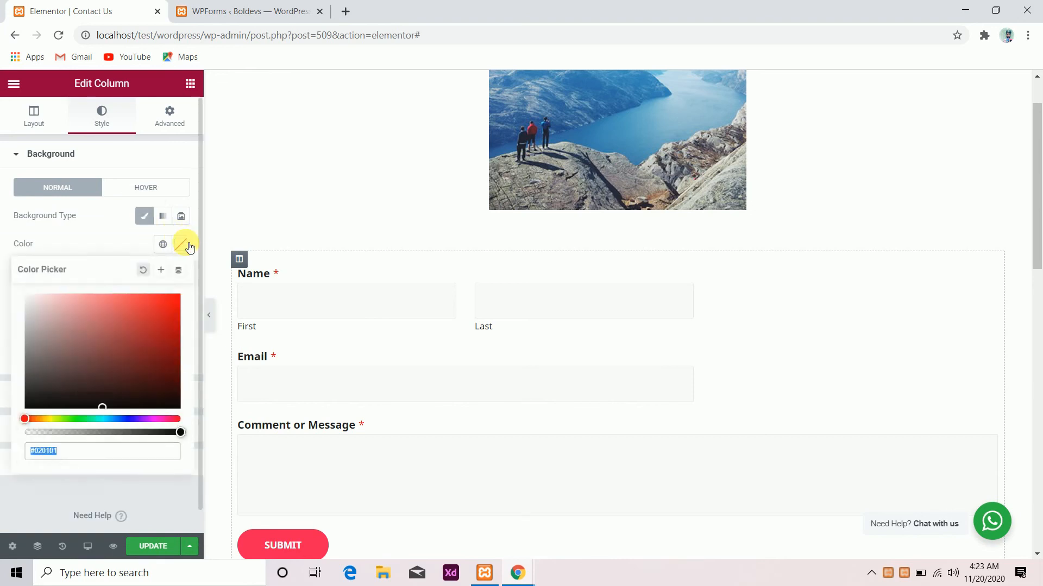
{"action": "left_click", "coordinate": [108, 419]}
{"action": "left_click_drag", "start_coordinate": [129, 327], "coordinate": [112, 305]}
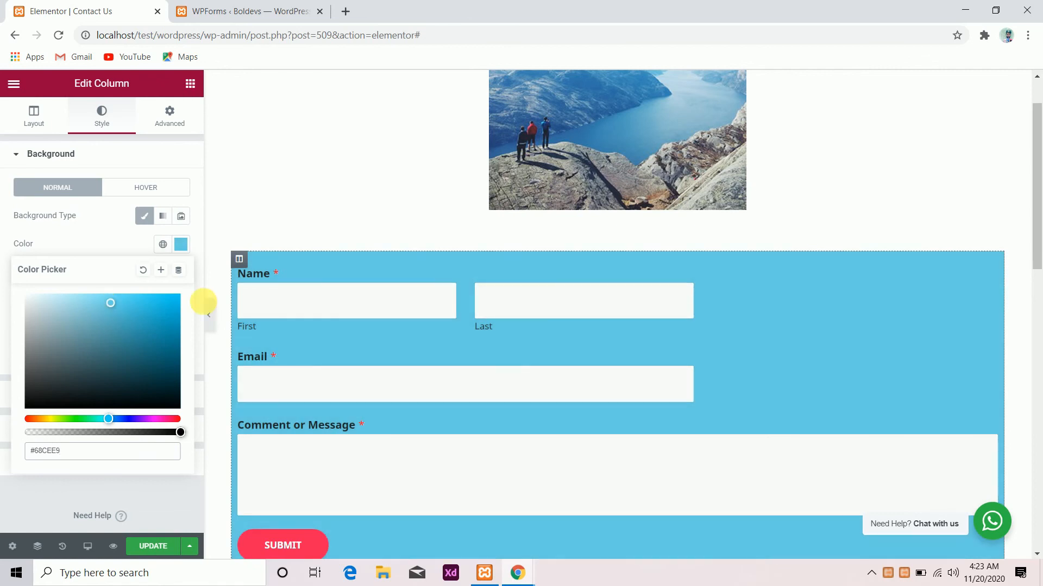
Unlink the form column's padding and set it to 20 px top, 30 px right, 50 px bottom and 80 px left
{"action": "left_click", "coordinate": [169, 116]}
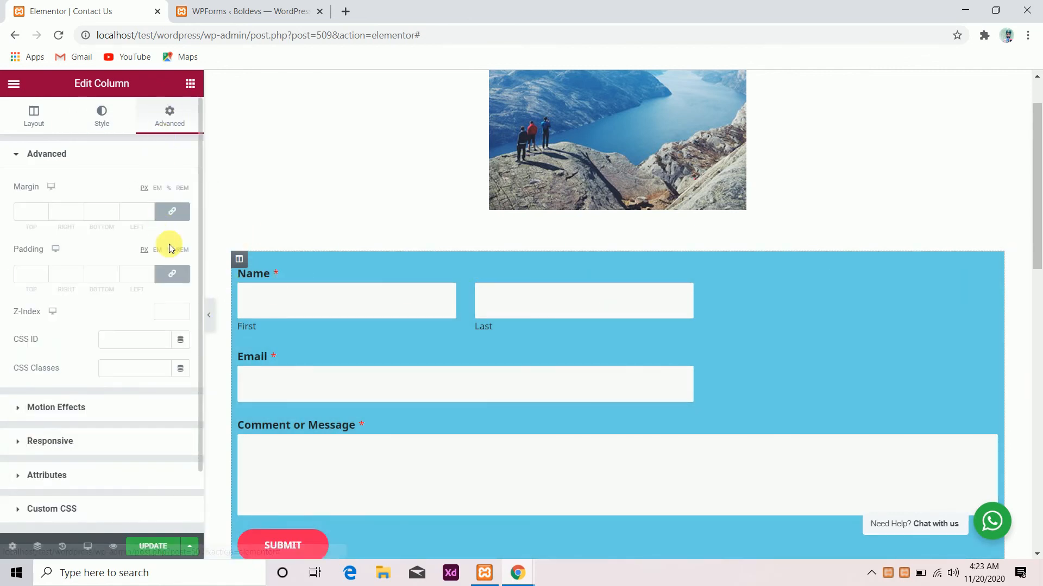
{"action": "left_click", "coordinate": [172, 274]}
{"action": "left_click", "coordinate": [25, 274]}
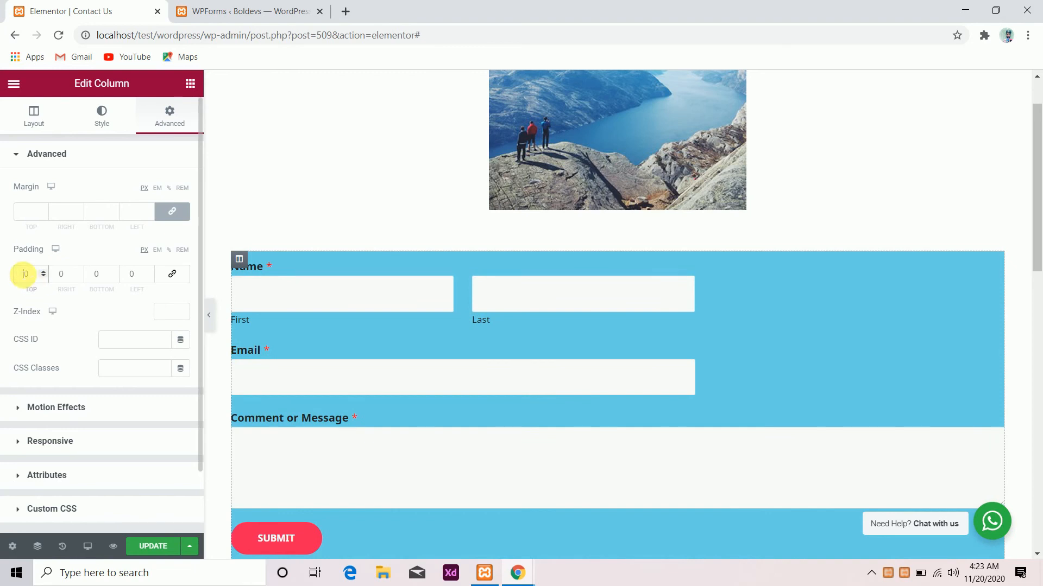
{"action": "type", "text": "20"}
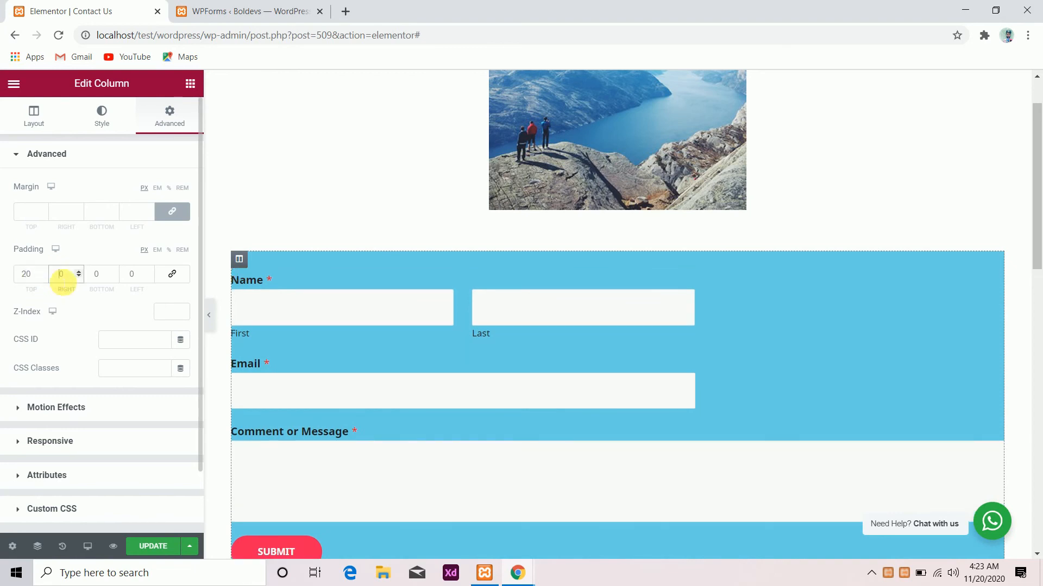
{"action": "left_click", "coordinate": [61, 275]}
{"action": "type", "text": "30"}
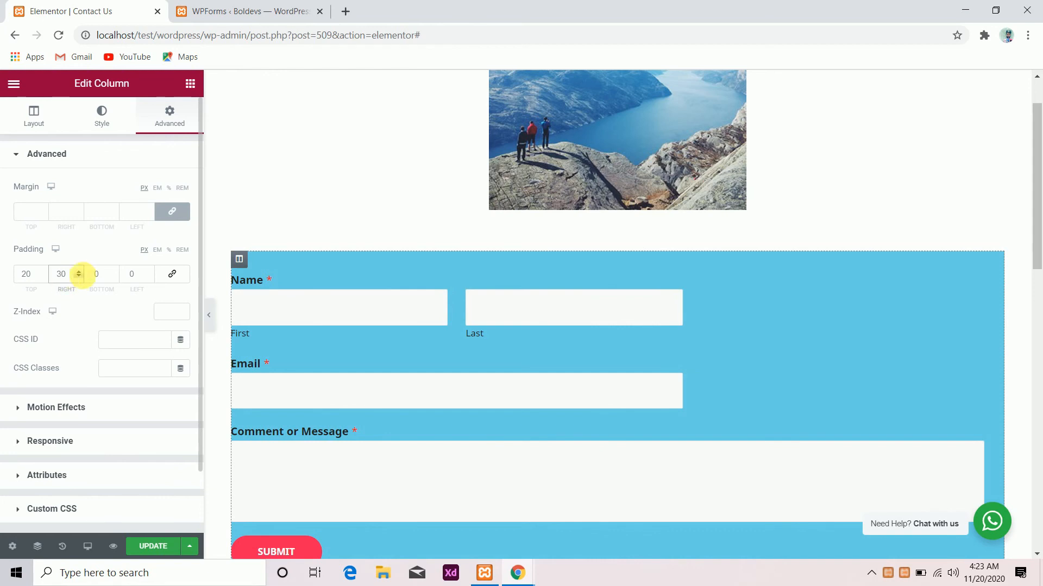
{"action": "left_click", "coordinate": [96, 281]}
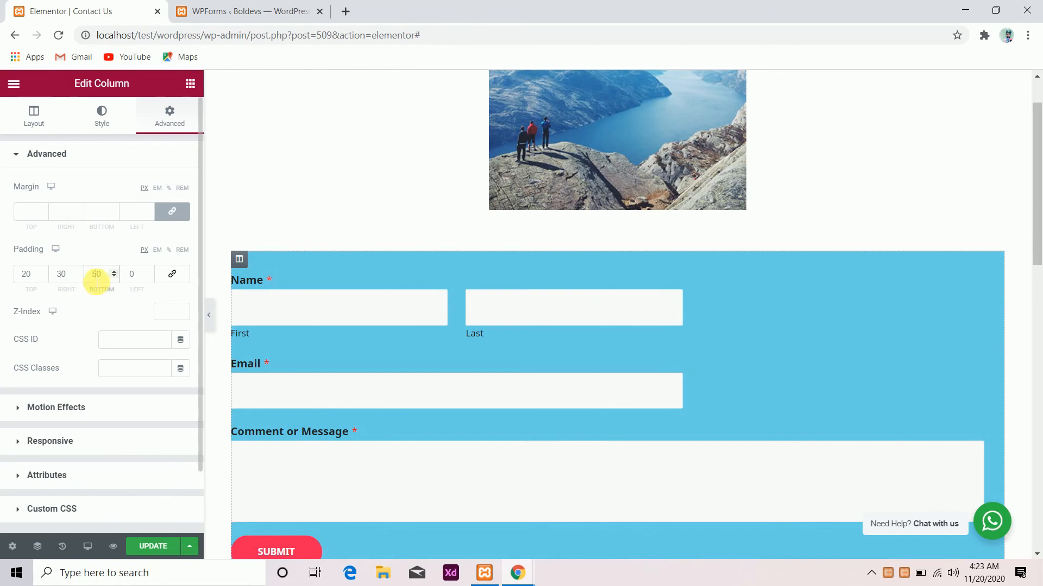
{"action": "left_click", "coordinate": [125, 274]}
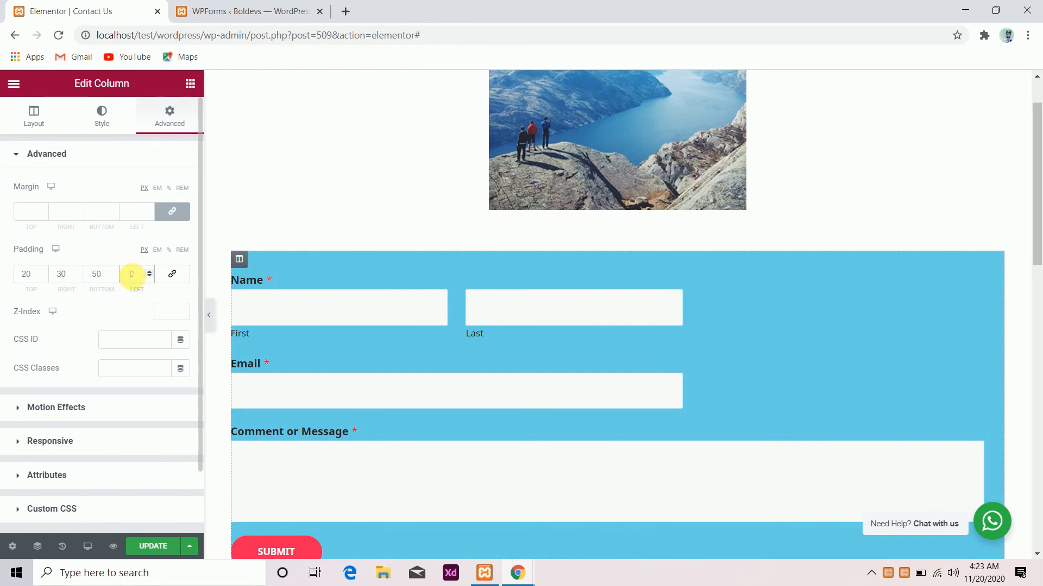
{"action": "type", "text": "80"}
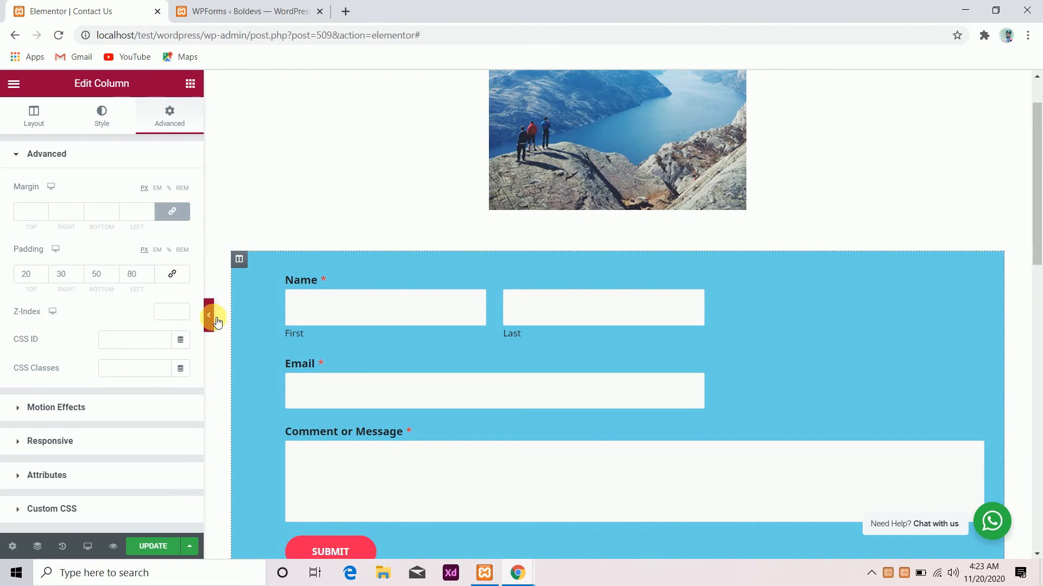
Check the contact form's layout on the page at full width with the editing controls hidden
{"action": "left_click", "coordinate": [209, 315]}
{"action": "scroll", "coordinate": [401, 330], "scroll_direction": "down", "scroll_amount": 5}
{"action": "scroll", "coordinate": [400, 329], "scroll_direction": "up", "scroll_amount": 3}
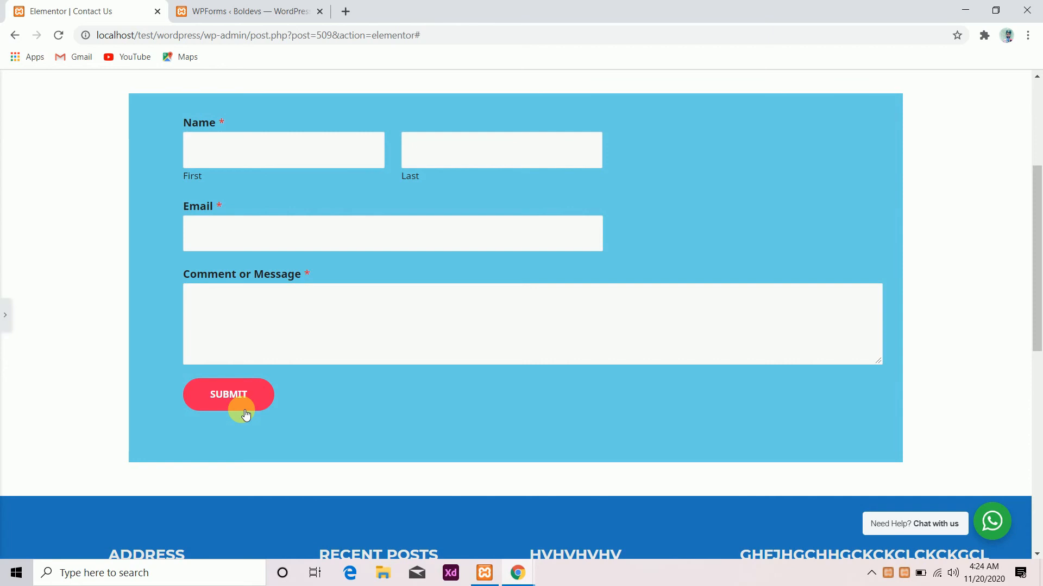
{"action": "scroll", "coordinate": [238, 407], "scroll_direction": "up", "scroll_amount": 4}
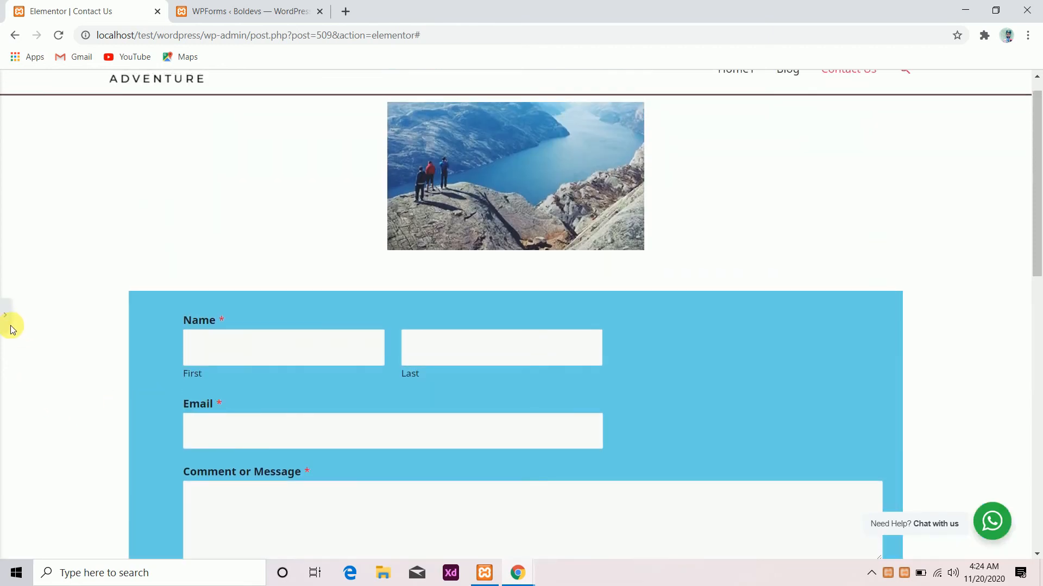
{"action": "left_click", "coordinate": [7, 315]}
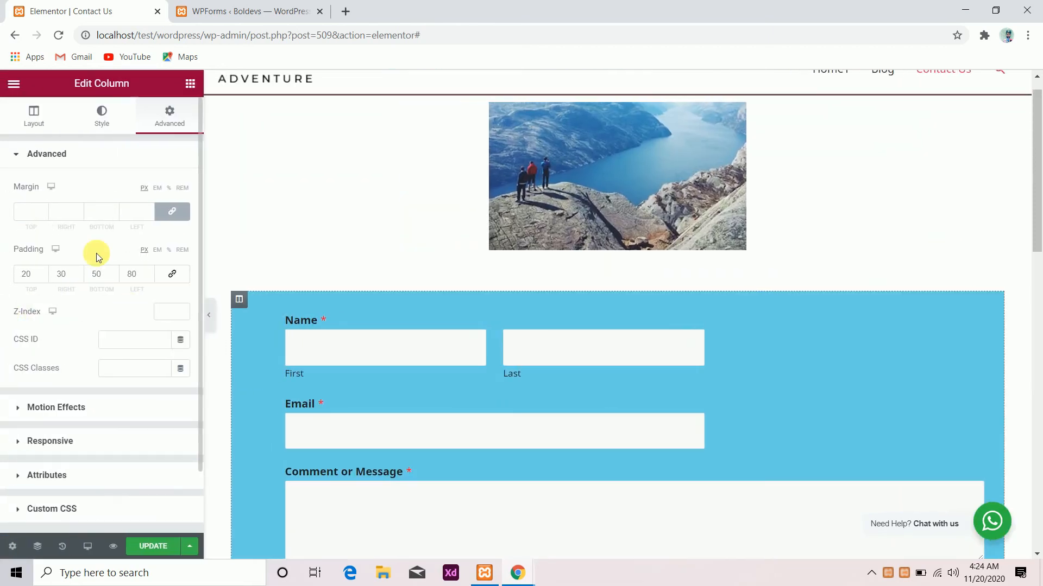
Show the form name in the WPForms widget's display options and update the page
{"action": "left_click", "coordinate": [34, 121]}
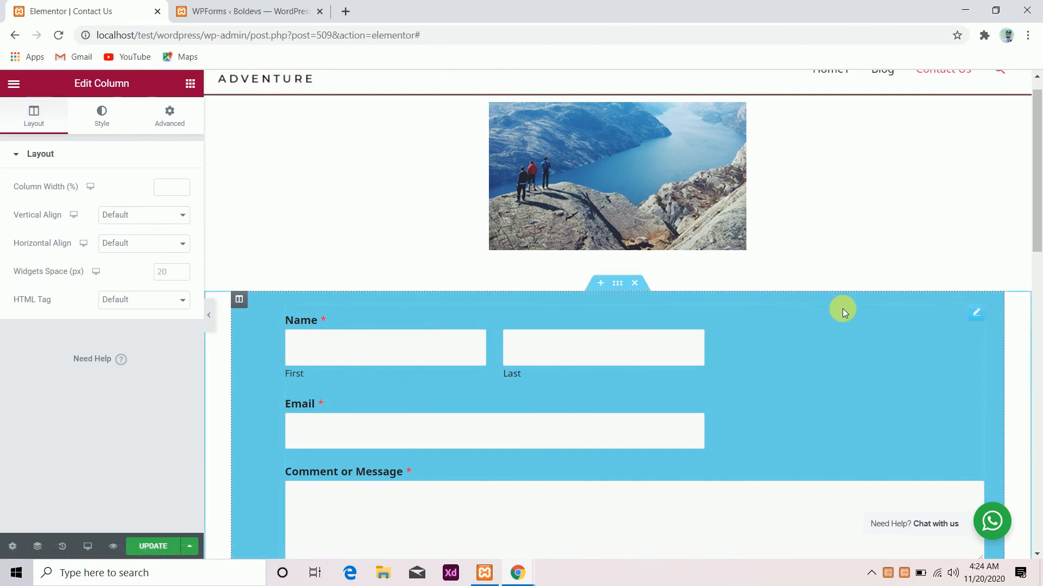
{"action": "left_click", "coordinate": [978, 314]}
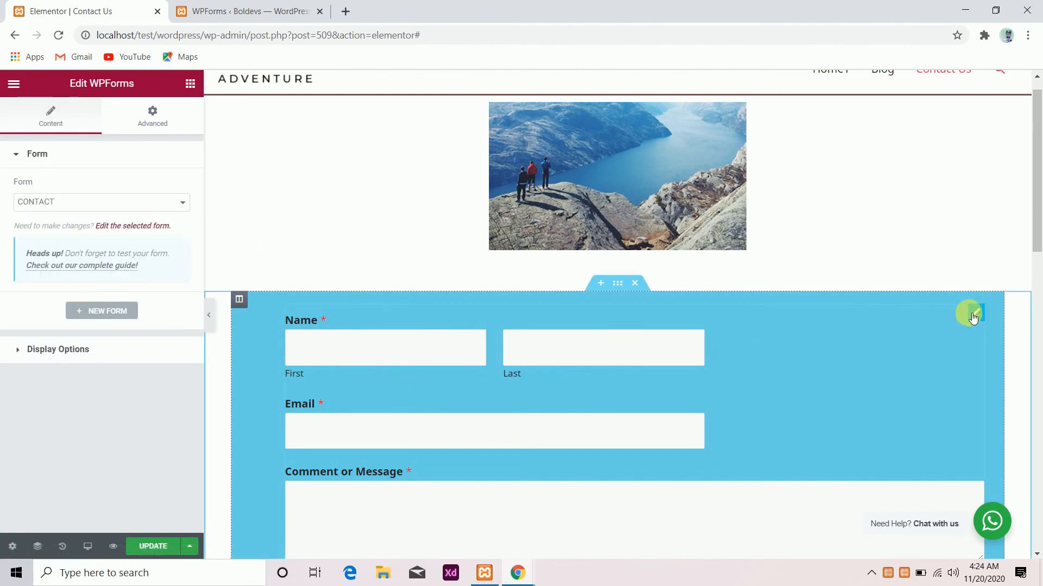
{"action": "left_click", "coordinate": [136, 351]}
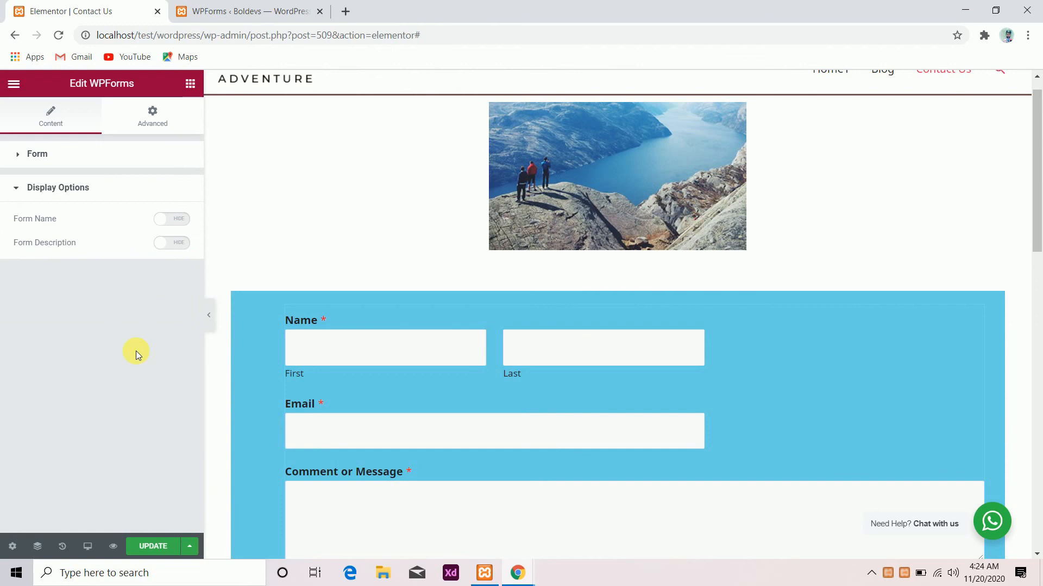
{"action": "left_click", "coordinate": [174, 227]}
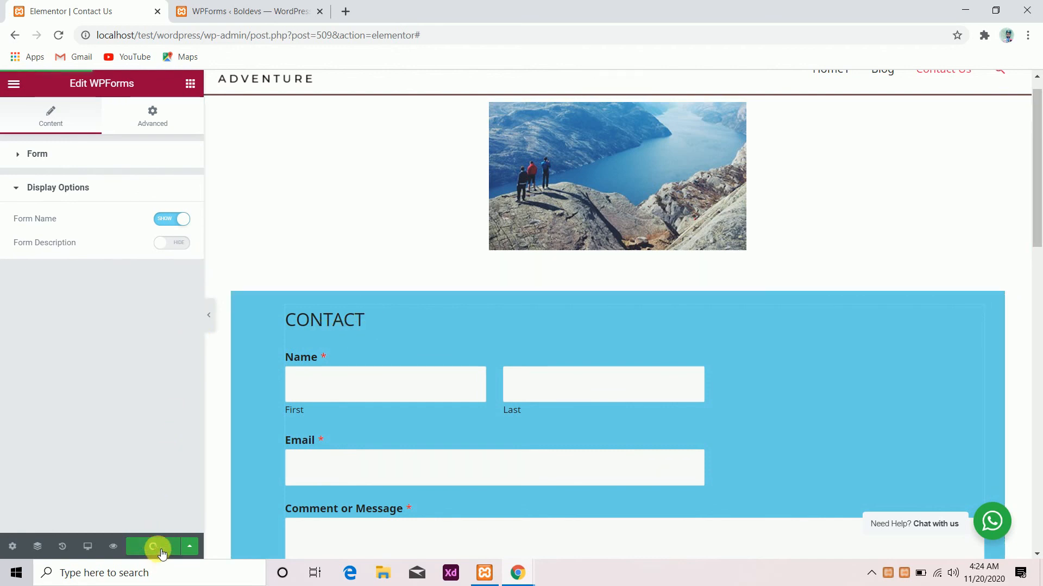
Open the site's home page at localhost/test/wordpress/ in a new browser tab
{"action": "left_click", "coordinate": [261, 6]}
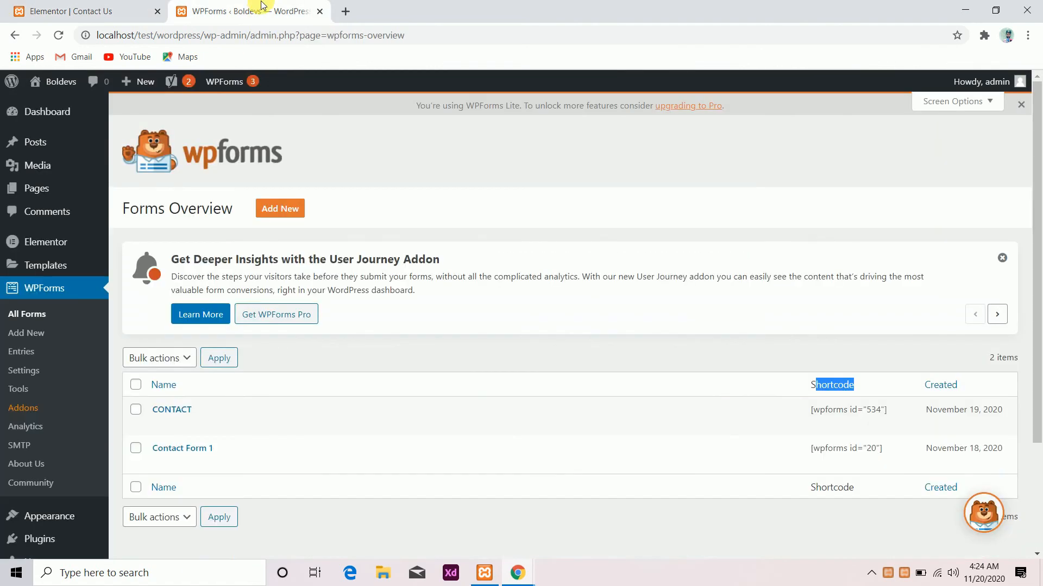
{"action": "left_click", "coordinate": [342, 11]}
{"action": "type", "text": "LOC"}
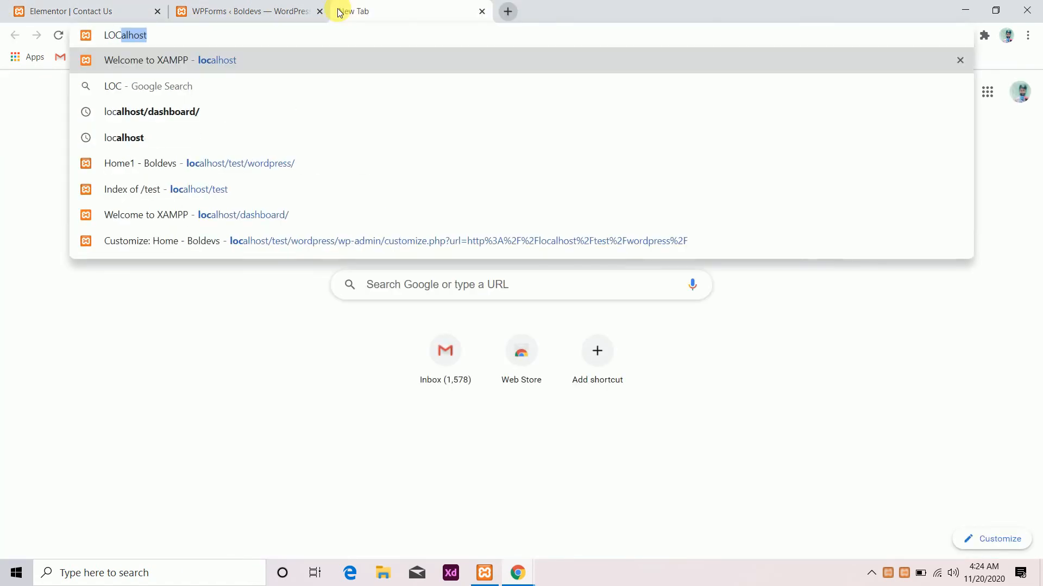
{"action": "key", "text": "Down"}
{"action": "key", "text": "Down"}
{"action": "key", "text": "Down"}
{"action": "key", "text": "Return"}
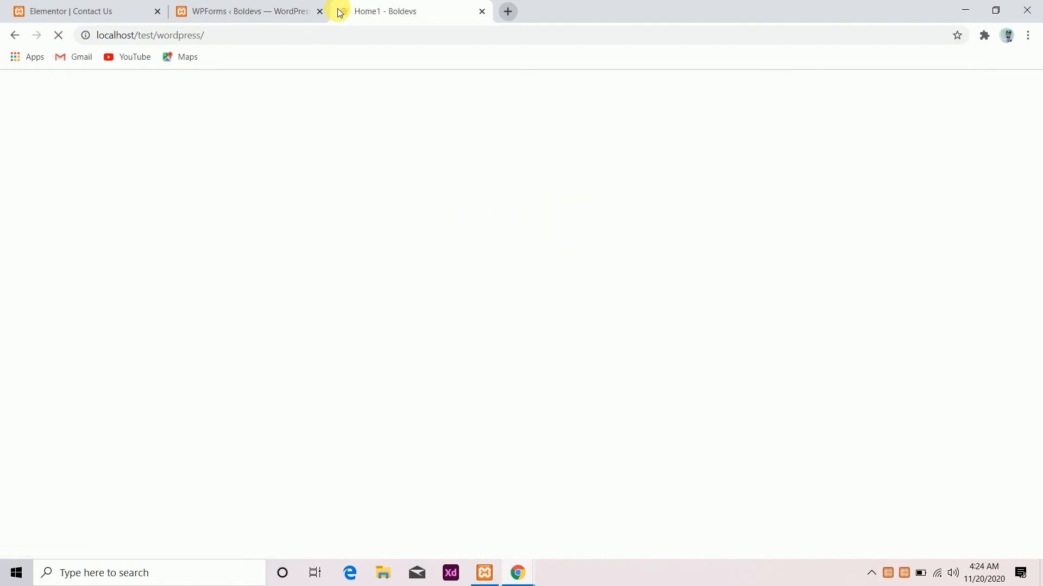
Look through the published home page and the Blog page
{"action": "scroll", "coordinate": [417, 206], "scroll_direction": "down", "scroll_amount": 7}
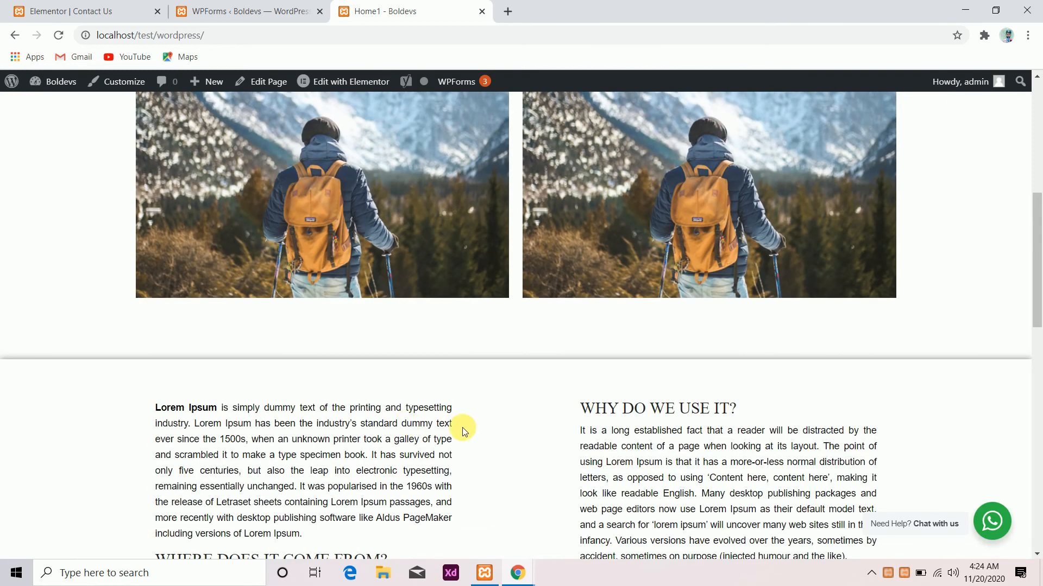
{"action": "scroll", "coordinate": [461, 428], "scroll_direction": "down", "scroll_amount": 5}
{"action": "scroll", "coordinate": [462, 427], "scroll_direction": "up", "scroll_amount": 20}
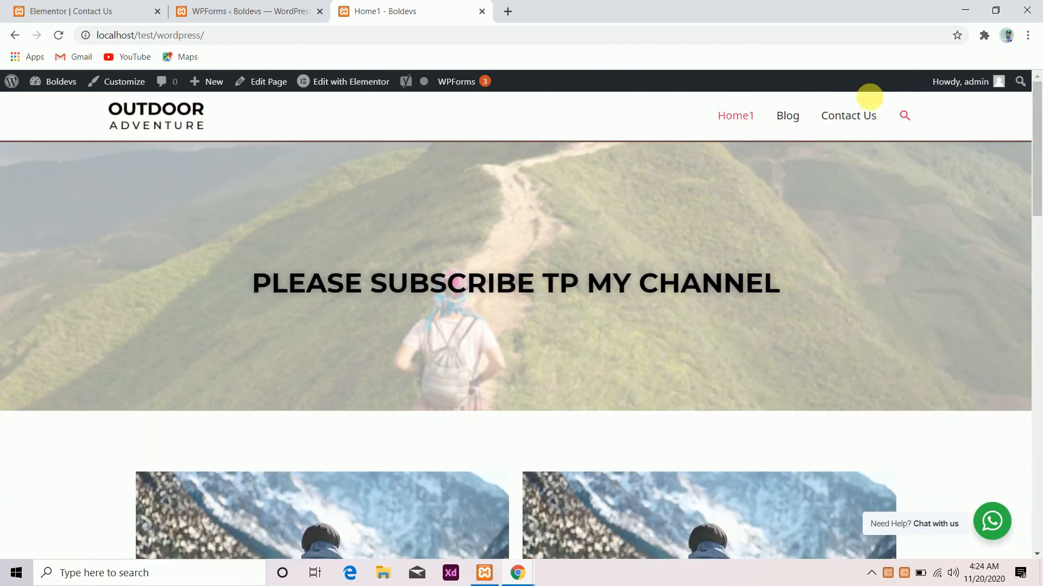
{"action": "left_click", "coordinate": [803, 113]}
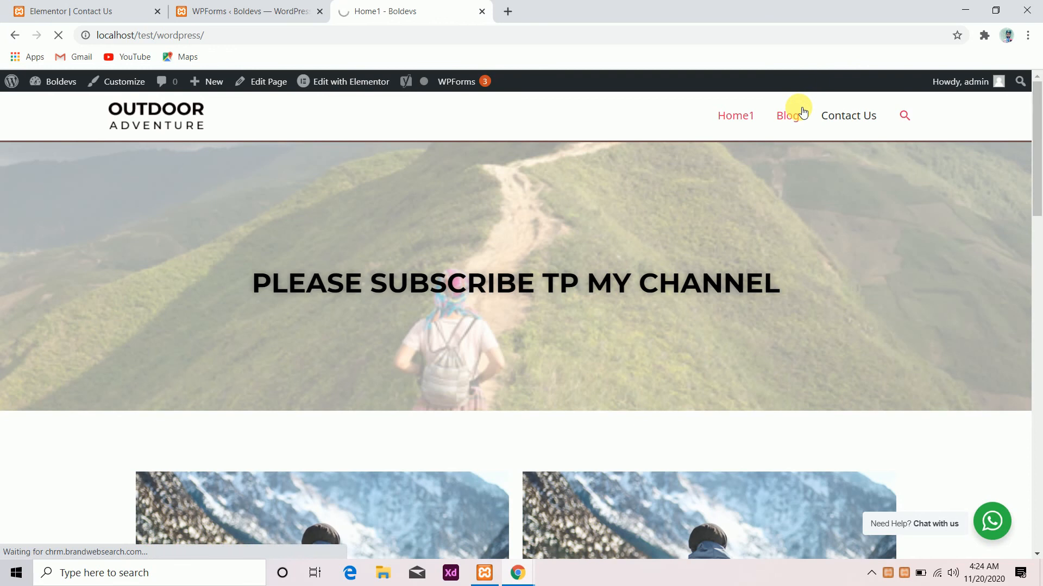
{"action": "scroll", "coordinate": [493, 318], "scroll_direction": "down", "scroll_amount": 10}
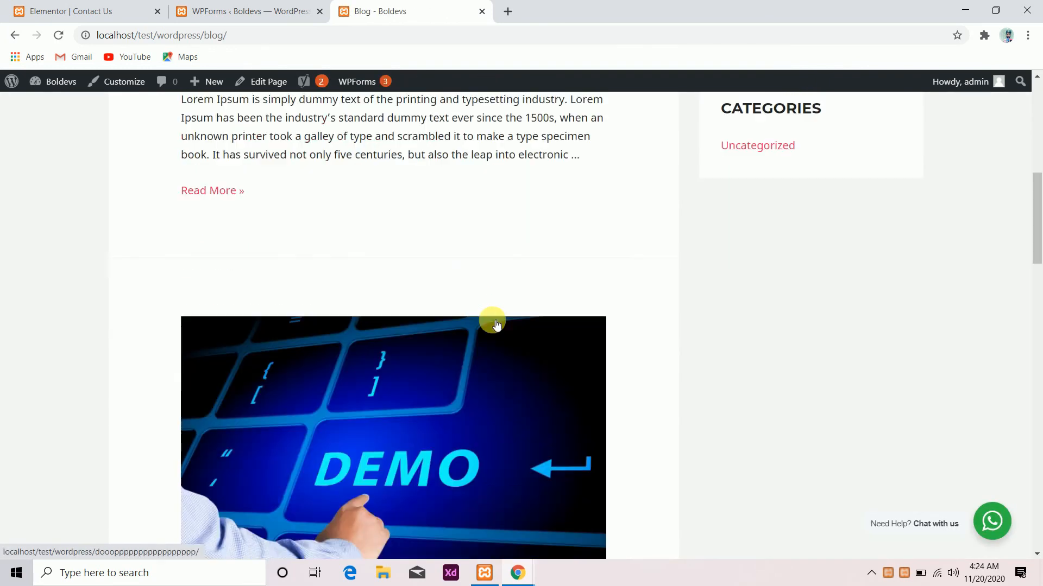
{"action": "scroll", "coordinate": [493, 320], "scroll_direction": "up", "scroll_amount": 10}
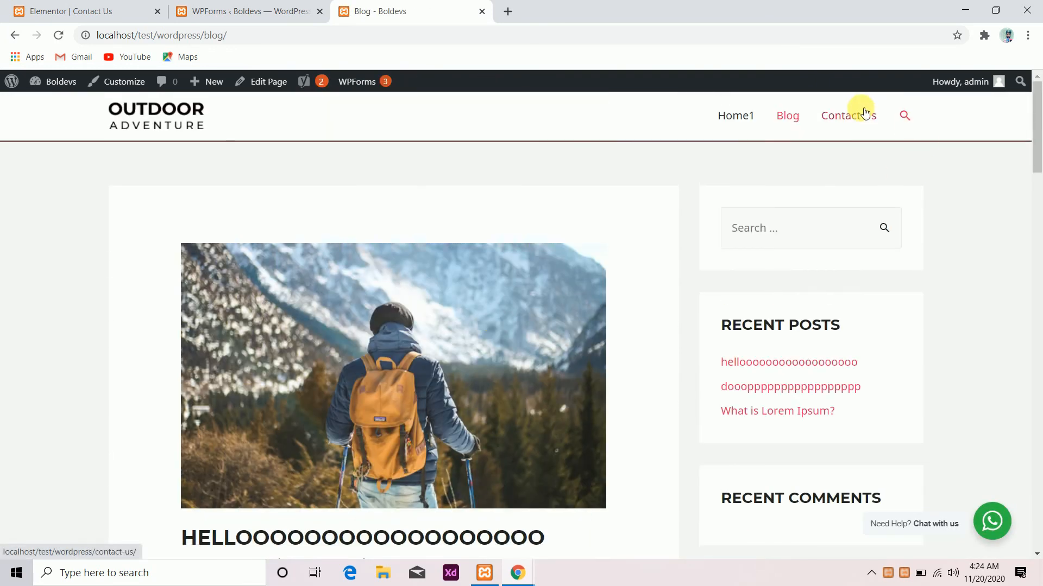
Open the published Contact Us page and examine its form and footer
{"action": "left_click", "coordinate": [864, 114]}
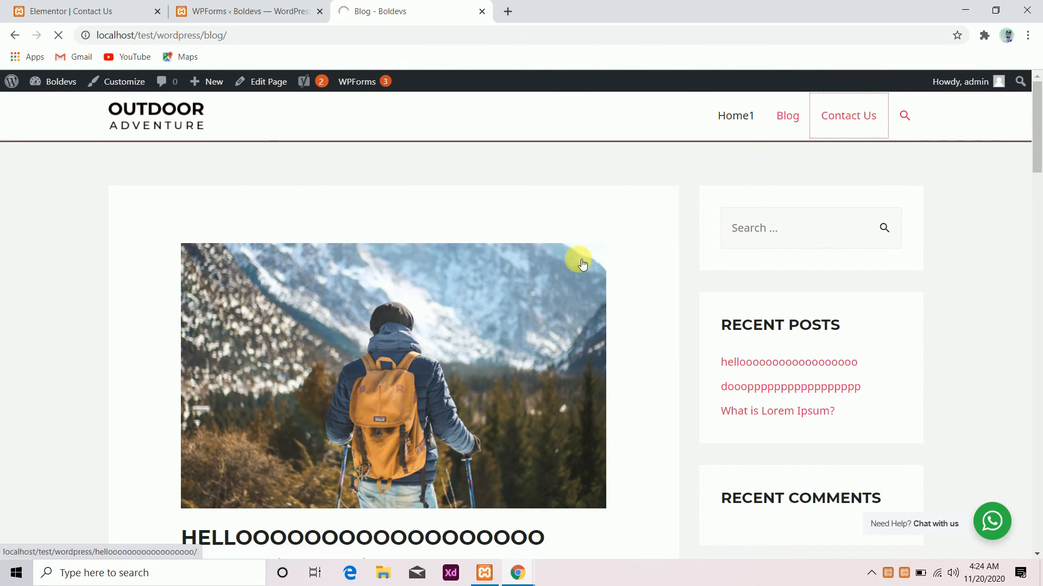
{"action": "scroll", "coordinate": [317, 373], "scroll_direction": "down", "scroll_amount": 5}
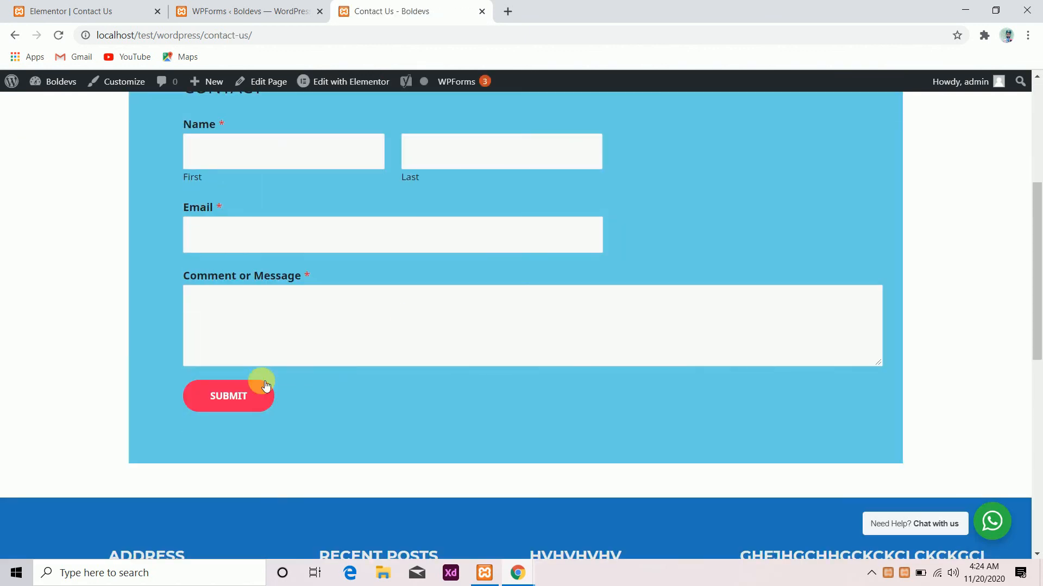
{"action": "scroll", "coordinate": [260, 383], "scroll_direction": "down", "scroll_amount": 2}
{"action": "scroll", "coordinate": [514, 318], "scroll_direction": "up", "scroll_amount": 7}
{"action": "scroll", "coordinate": [514, 317], "scroll_direction": "down", "scroll_amount": 14}
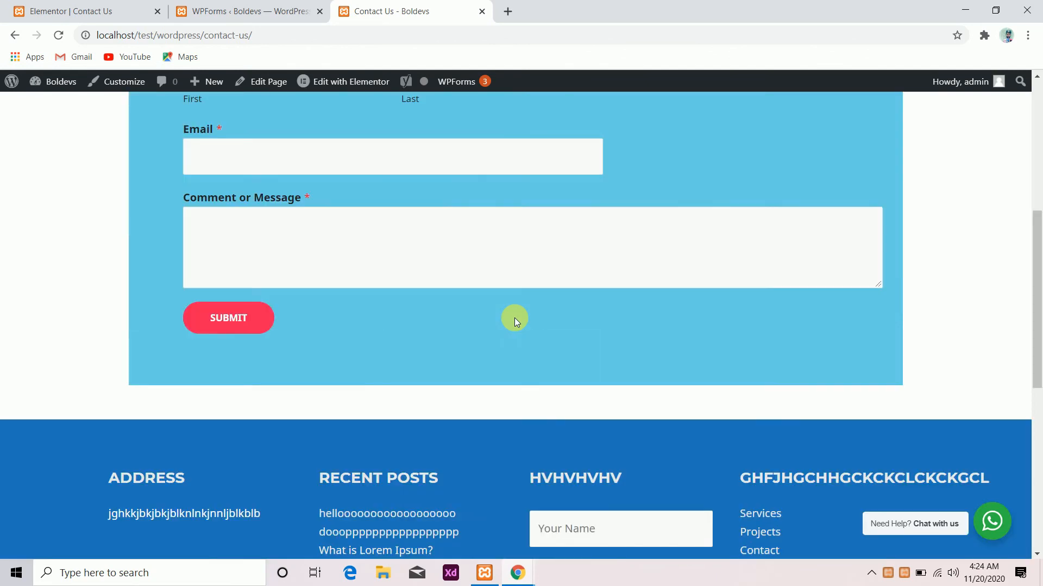
{"action": "scroll", "coordinate": [336, 228], "scroll_direction": "up", "scroll_amount": 1}
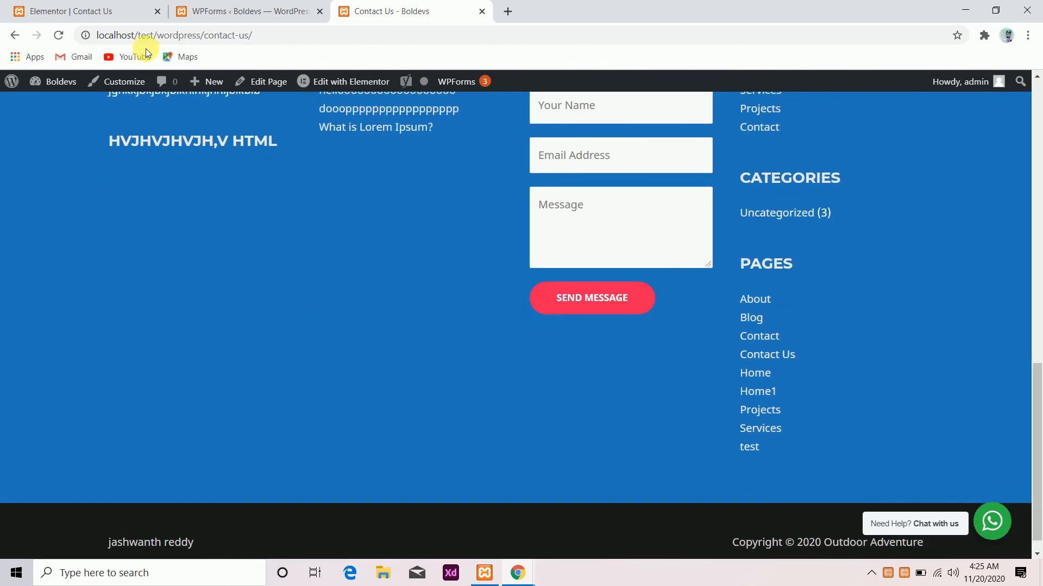
Open the Customizer for the Contact Us page and remove the Custom HTML widget from Footer Widget Area 1
{"action": "left_click", "coordinate": [132, 78]}
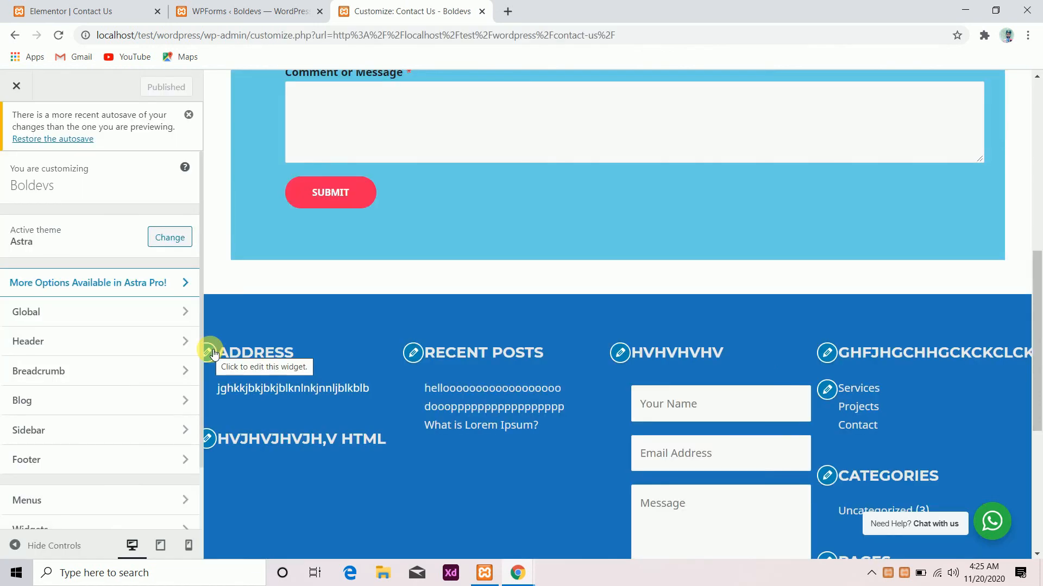
{"action": "left_click", "coordinate": [209, 352]}
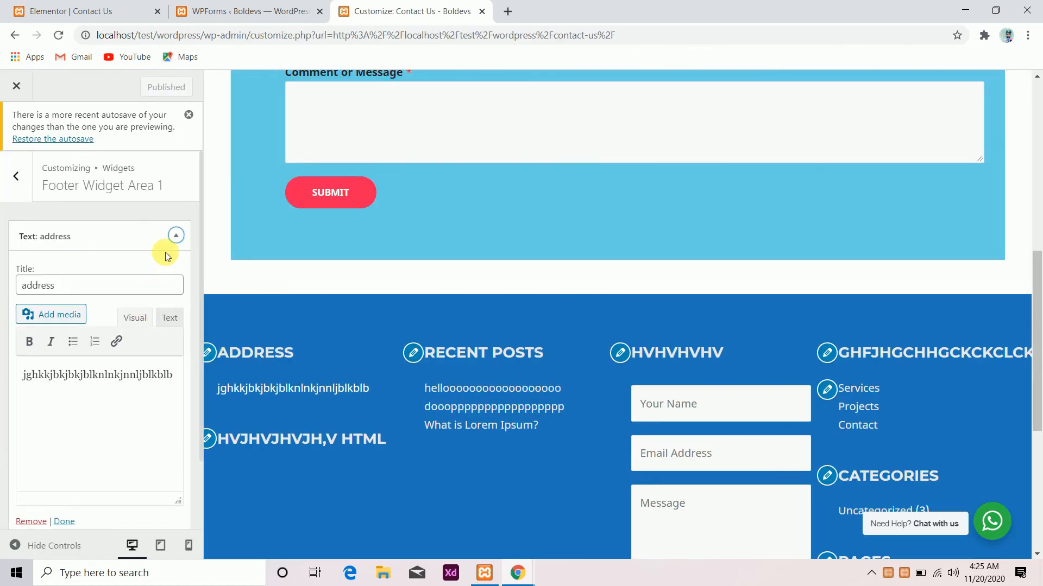
{"action": "left_click", "coordinate": [175, 237]}
{"action": "left_click", "coordinate": [174, 237]}
{"action": "left_click", "coordinate": [175, 235]}
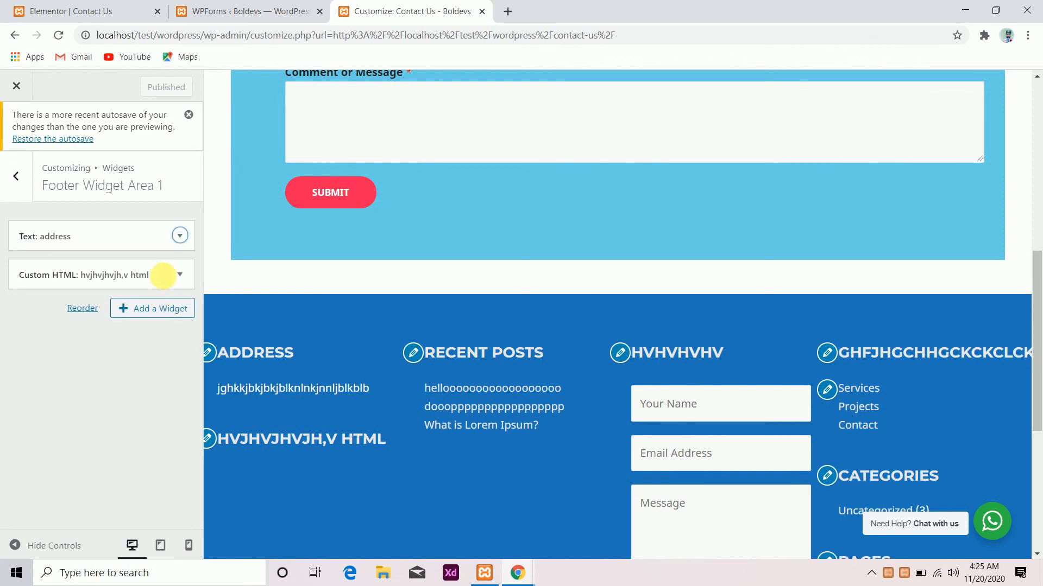
{"action": "left_click", "coordinate": [163, 275]}
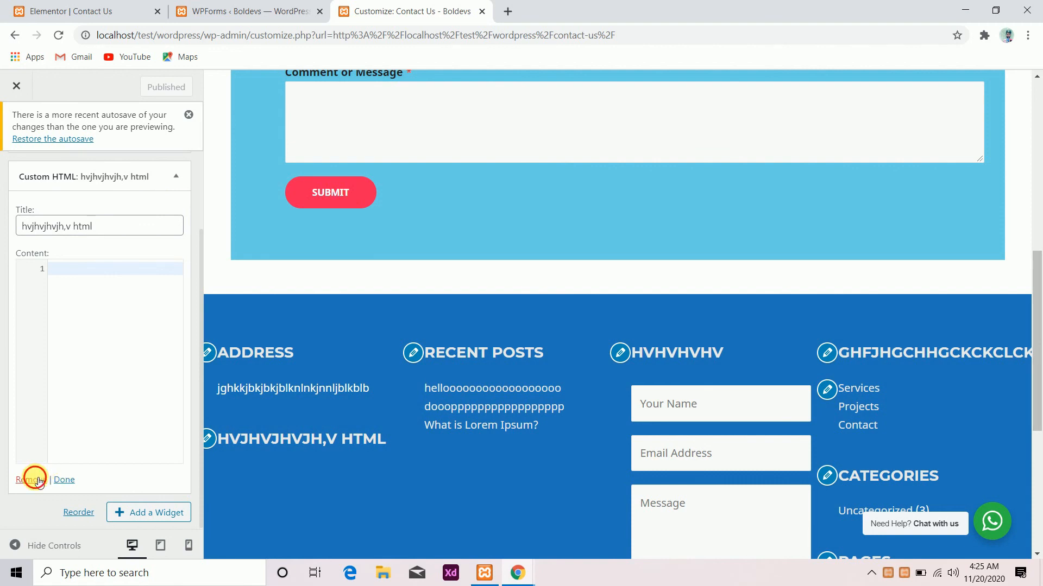
{"action": "left_click", "coordinate": [36, 480]}
Replace the WPForms widget in Footer Widget Area 3 with a Recent Posts widget
{"action": "left_click", "coordinate": [620, 353]}
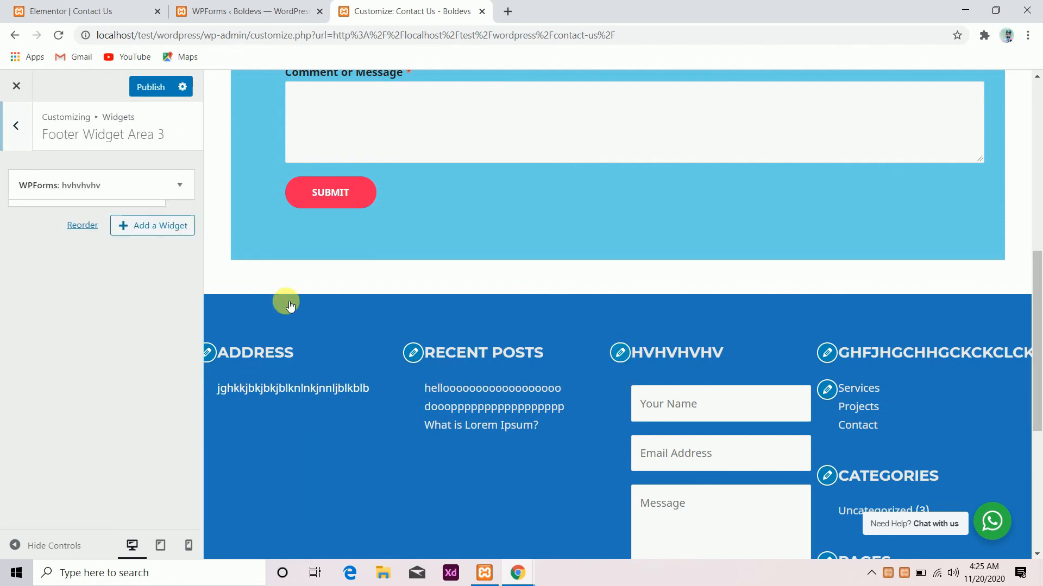
{"action": "left_click", "coordinate": [31, 341]}
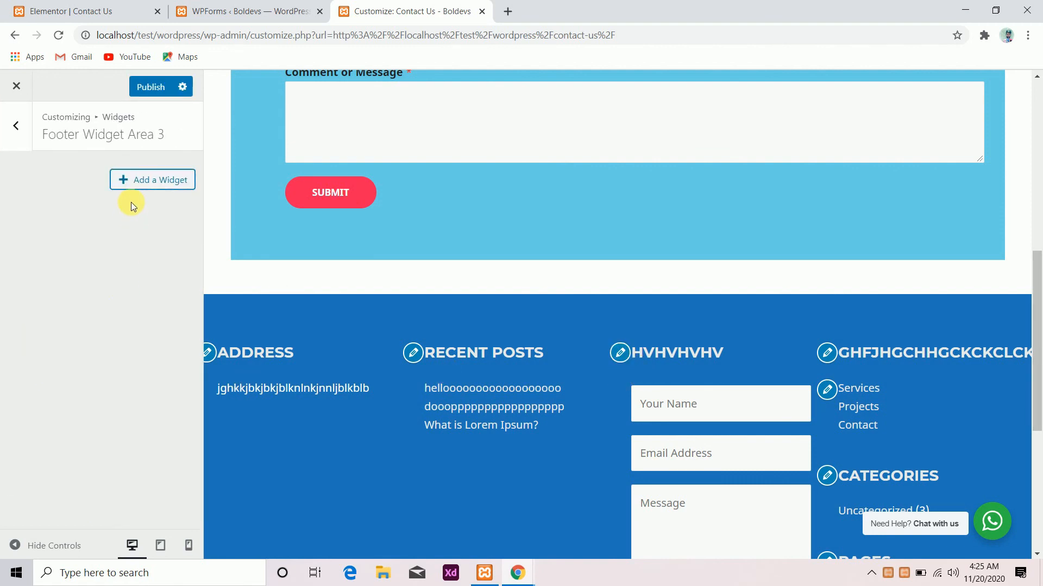
{"action": "left_click", "coordinate": [135, 185]}
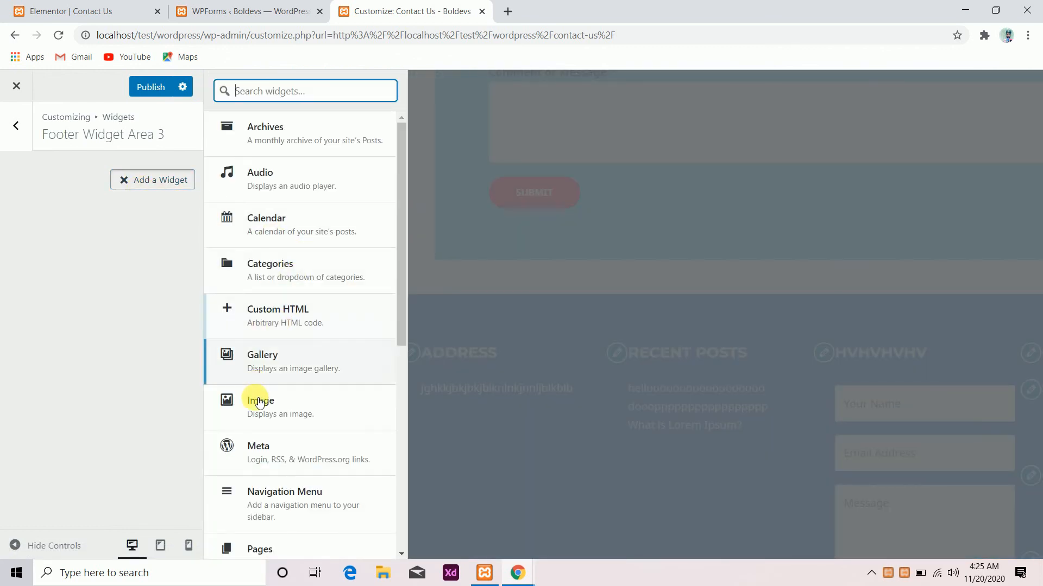
{"action": "scroll", "coordinate": [258, 400], "scroll_direction": "down", "scroll_amount": 4}
{"action": "scroll", "coordinate": [258, 400], "scroll_direction": "down", "scroll_amount": 4}
{"action": "scroll", "coordinate": [266, 326], "scroll_direction": "up", "scroll_amount": 3}
{"action": "left_click", "coordinate": [273, 230]}
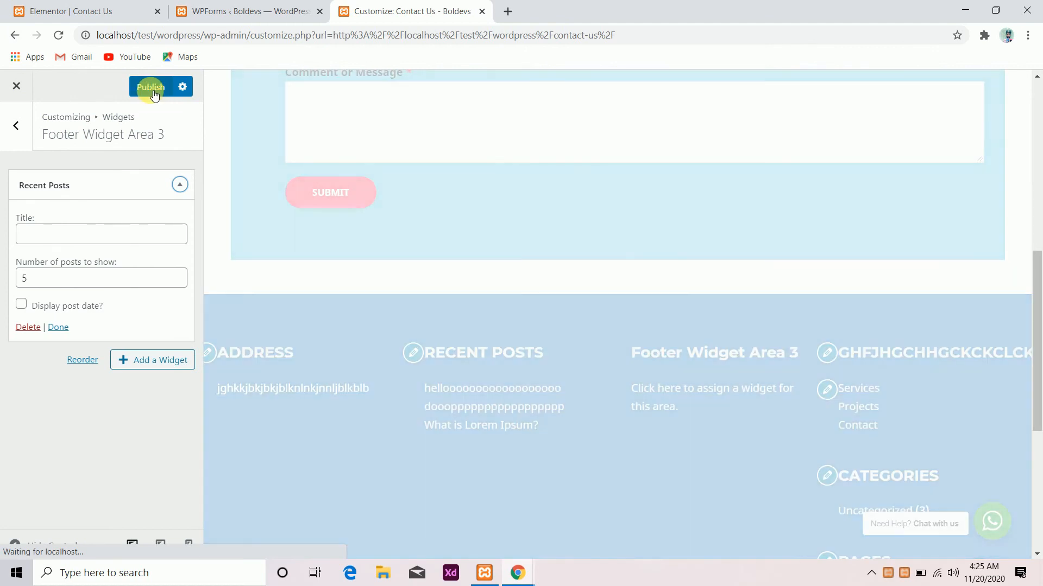
Remove the Pages and Categories widgets from Footer Widget Area 4 and publish the footer changes
{"action": "left_click", "coordinate": [34, 138]}
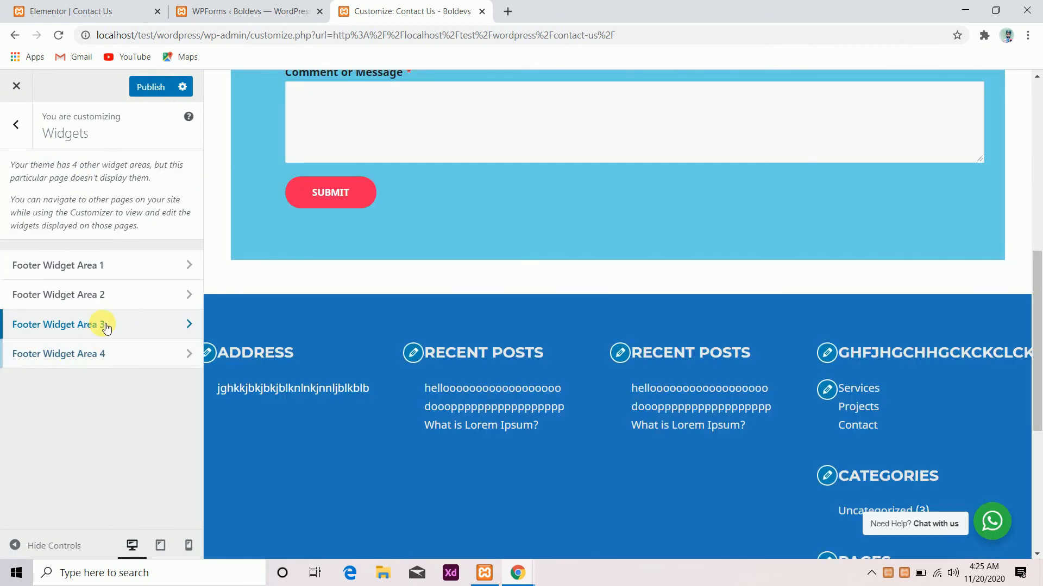
{"action": "left_click", "coordinate": [106, 326]}
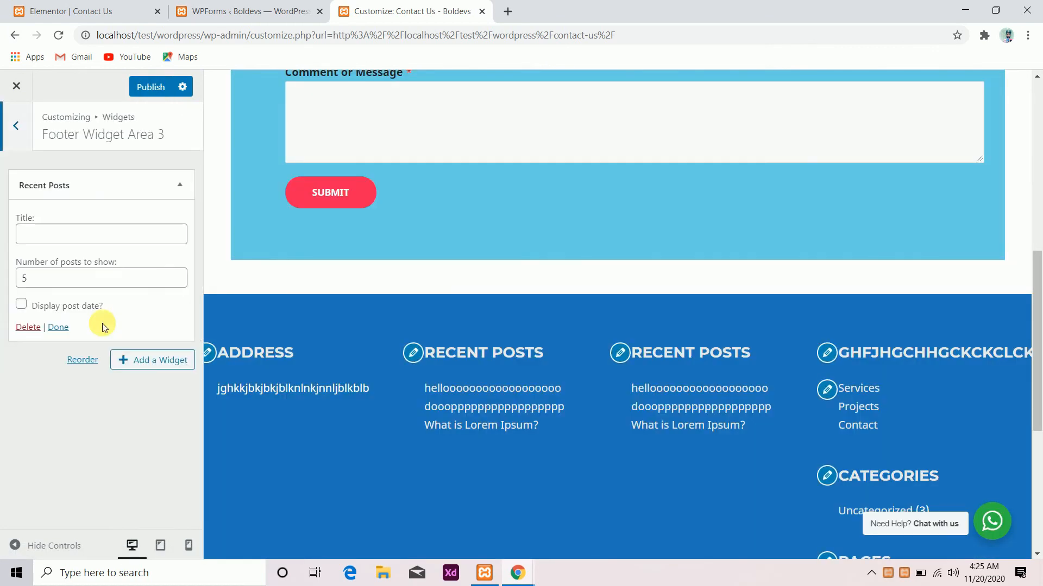
{"action": "left_click", "coordinate": [20, 141]}
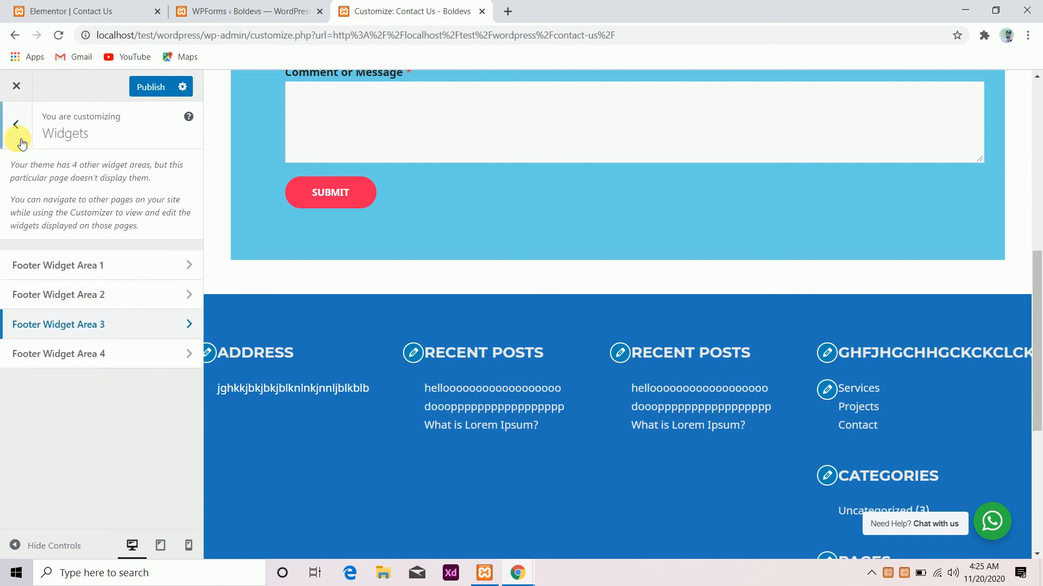
{"action": "left_click", "coordinate": [118, 354]}
{"action": "left_click", "coordinate": [157, 263]}
{"action": "left_click", "coordinate": [28, 438]}
{"action": "left_click", "coordinate": [106, 194]}
{"action": "left_click", "coordinate": [105, 190]}
{"action": "left_click", "coordinate": [114, 235]}
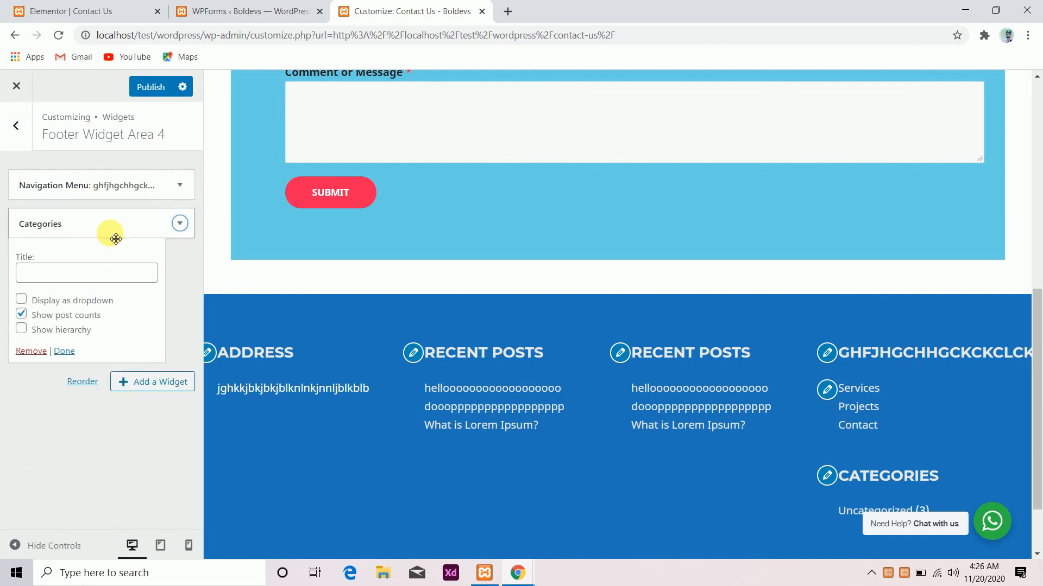
{"action": "left_click", "coordinate": [35, 351]}
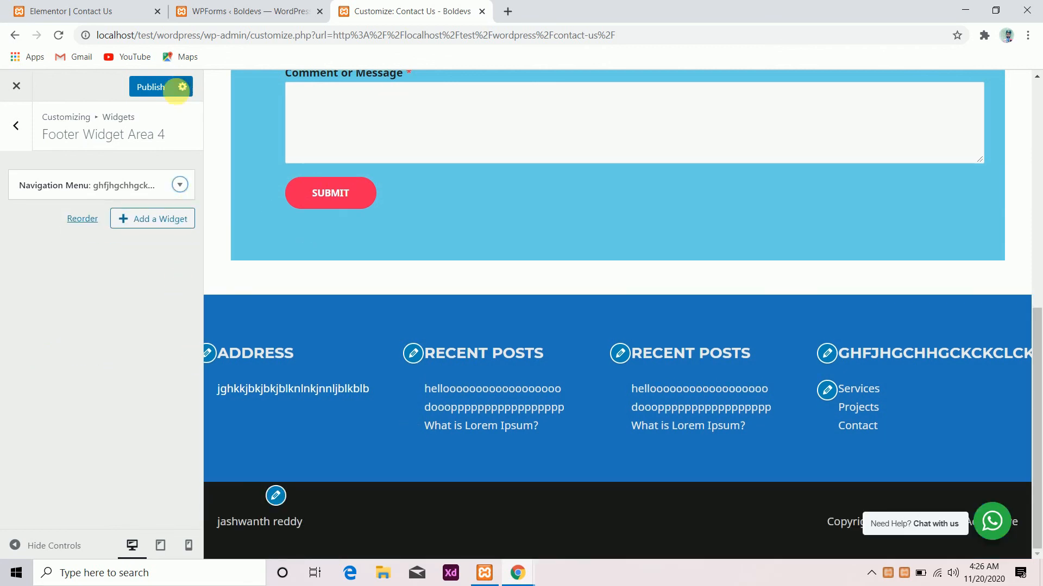
{"action": "left_click", "coordinate": [148, 94]}
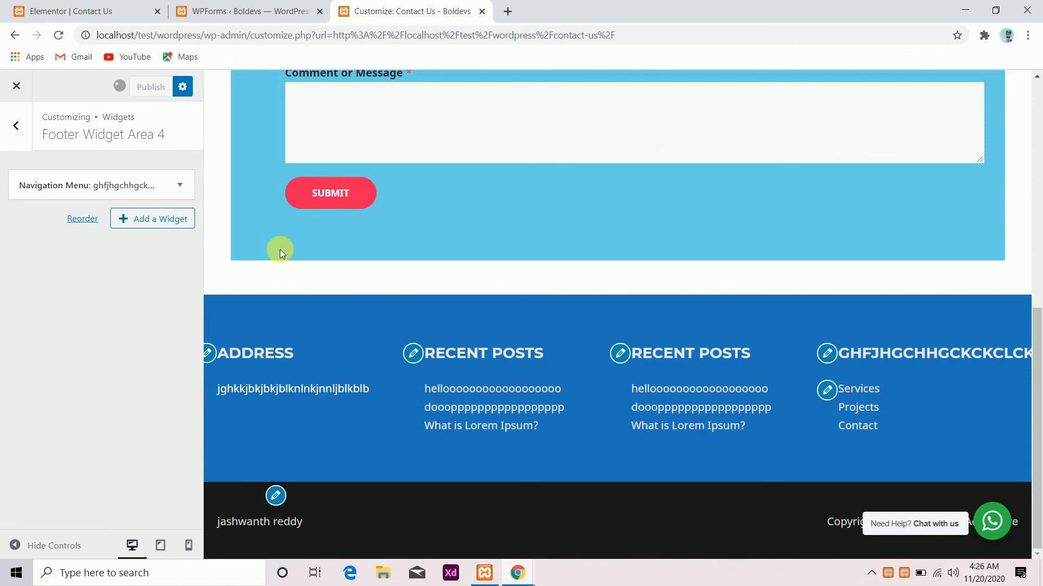
Open the site's home page at localhost/test/wordpress/ in another new browser tab
{"action": "left_click", "coordinate": [507, 11]}
{"action": "type", "text": "LO"}
{"action": "key", "text": "Down"}
{"action": "key", "text": "Down"}
{"action": "key", "text": "Down"}
{"action": "key", "text": "Down"}
{"action": "key", "text": "Down"}
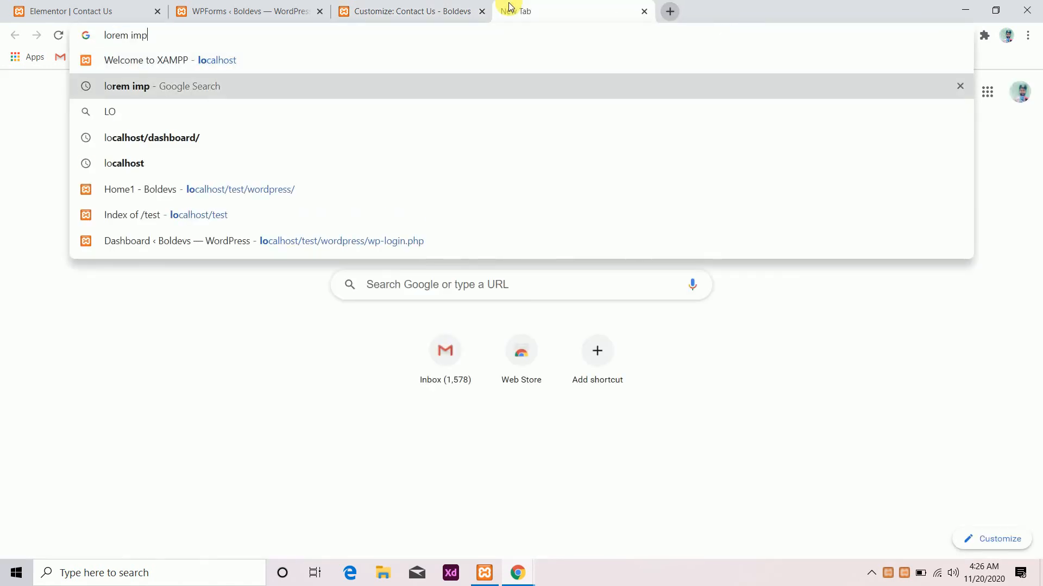
{"action": "key", "text": "Return"}
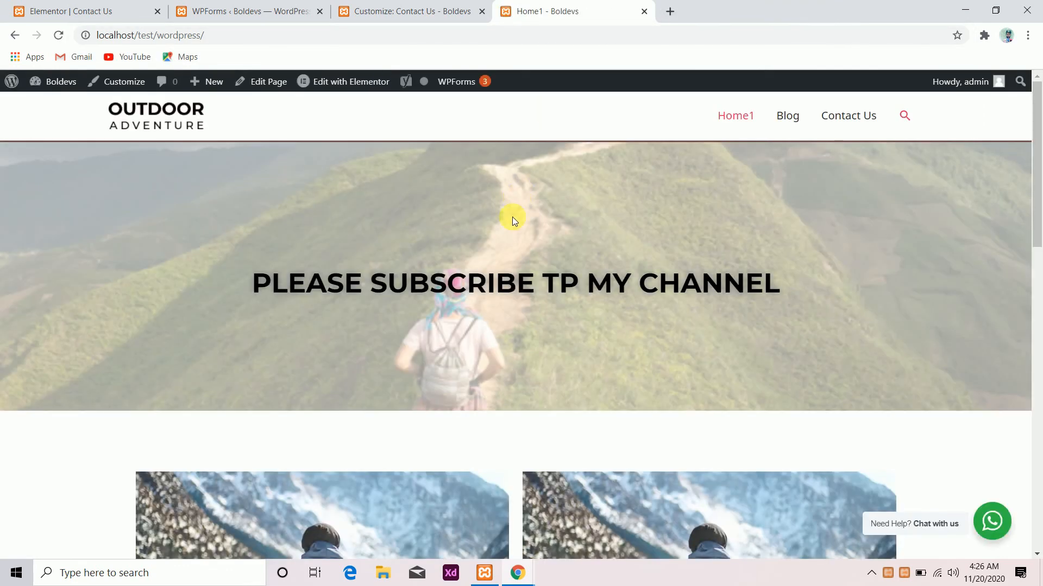
Examine the published home page from its hero banner down to the footer and try the header search
{"action": "scroll", "coordinate": [513, 216], "scroll_direction": "down", "scroll_amount": 20}
{"action": "scroll", "coordinate": [513, 216], "scroll_direction": "up", "scroll_amount": 15}
{"action": "scroll", "coordinate": [512, 217], "scroll_direction": "up", "scroll_amount": 5}
{"action": "scroll", "coordinate": [512, 216], "scroll_direction": "down", "scroll_amount": 20}
{"action": "scroll", "coordinate": [513, 217], "scroll_direction": "up", "scroll_amount": 15}
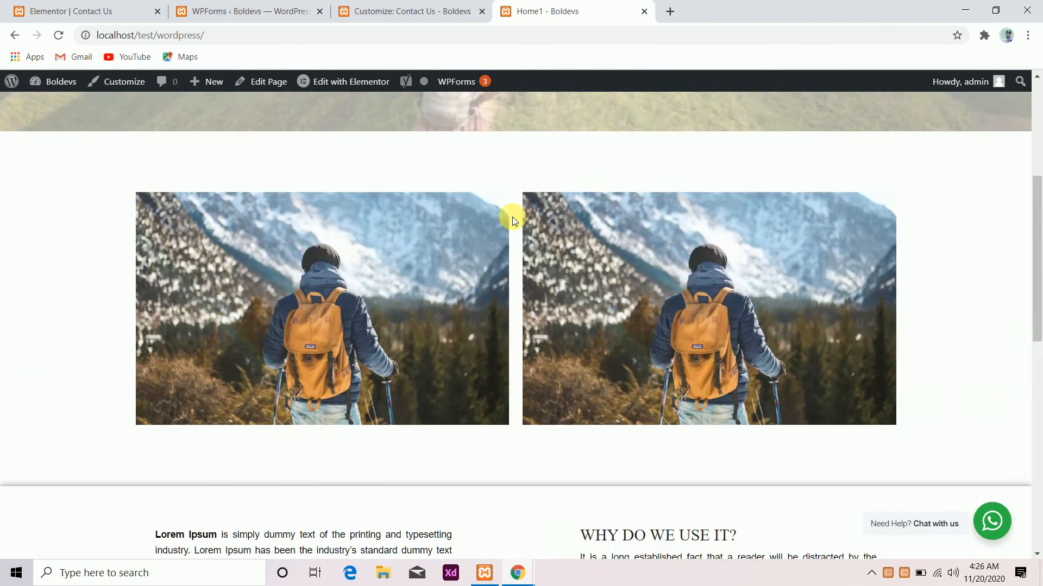
{"action": "scroll", "coordinate": [512, 217], "scroll_direction": "up", "scroll_amount": 5}
{"action": "left_click", "coordinate": [906, 115]}
{"action": "left_click", "coordinate": [908, 118]}
{"action": "left_click", "coordinate": [906, 116]}
{"action": "left_click", "coordinate": [450, 281]}
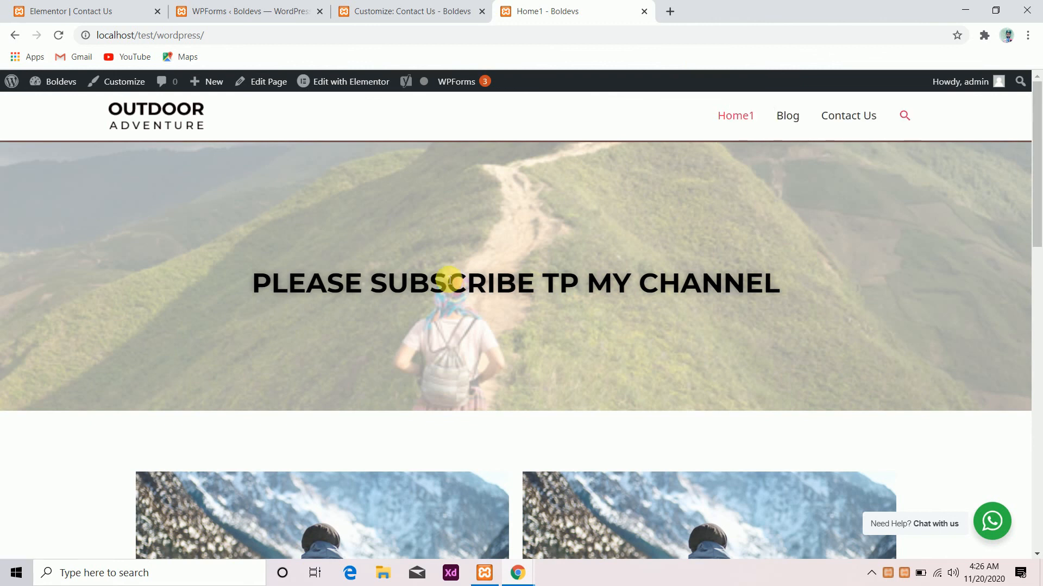